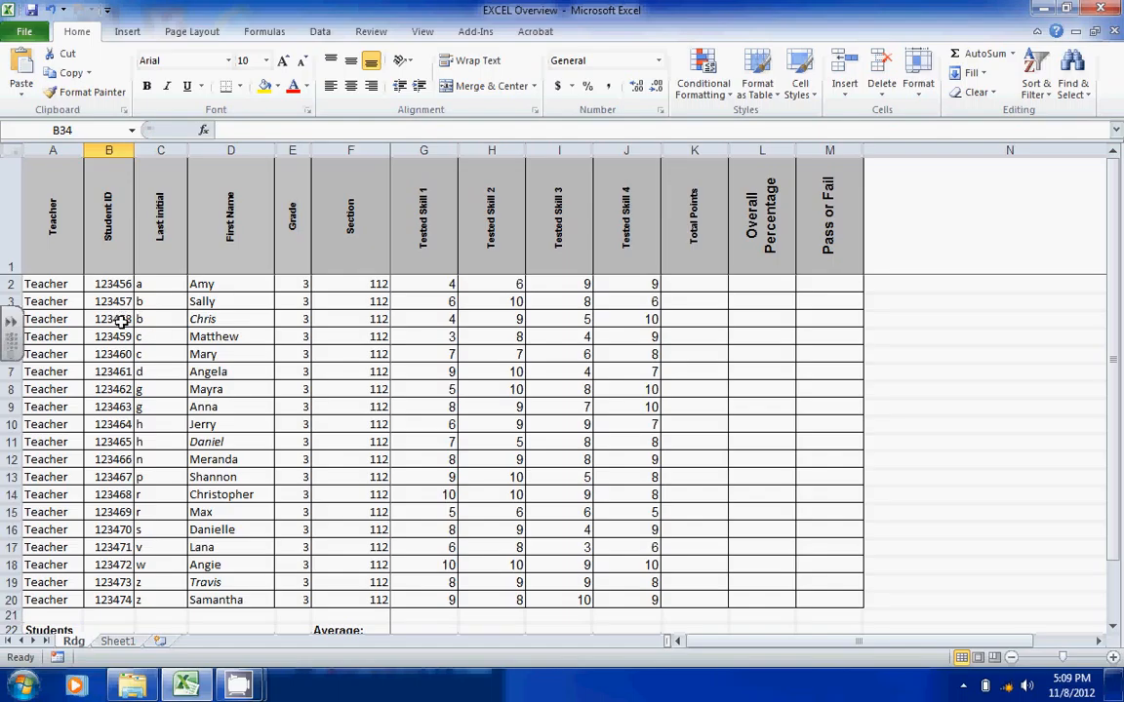
# - Count the entries in the Student ID column by entering =COUNT(B2:B20) in cell B22
pyautogui.click(56, 283)
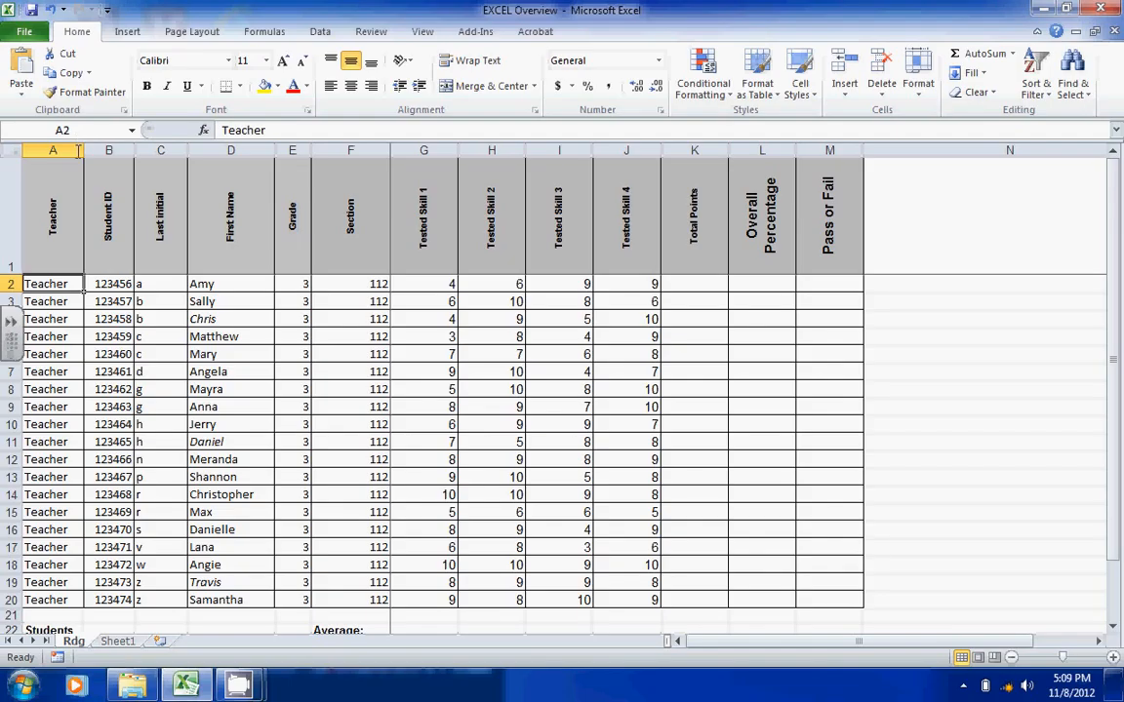
pyautogui.click(106, 283)
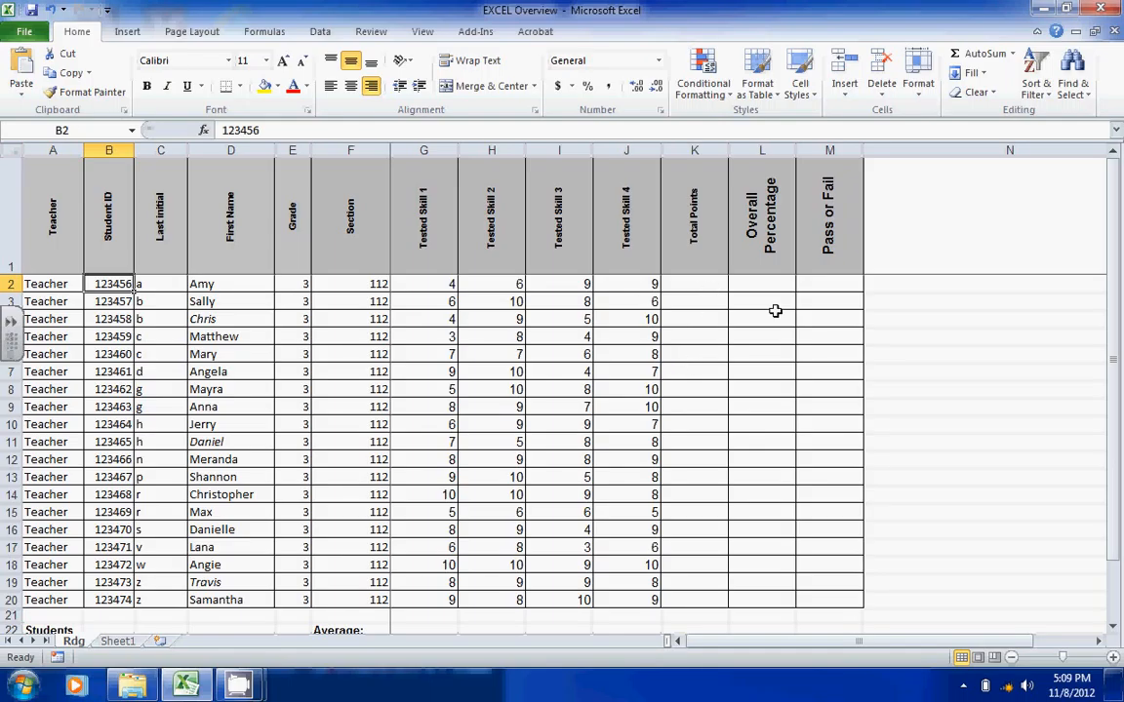
pyautogui.scroll(-1, 1117, 252)
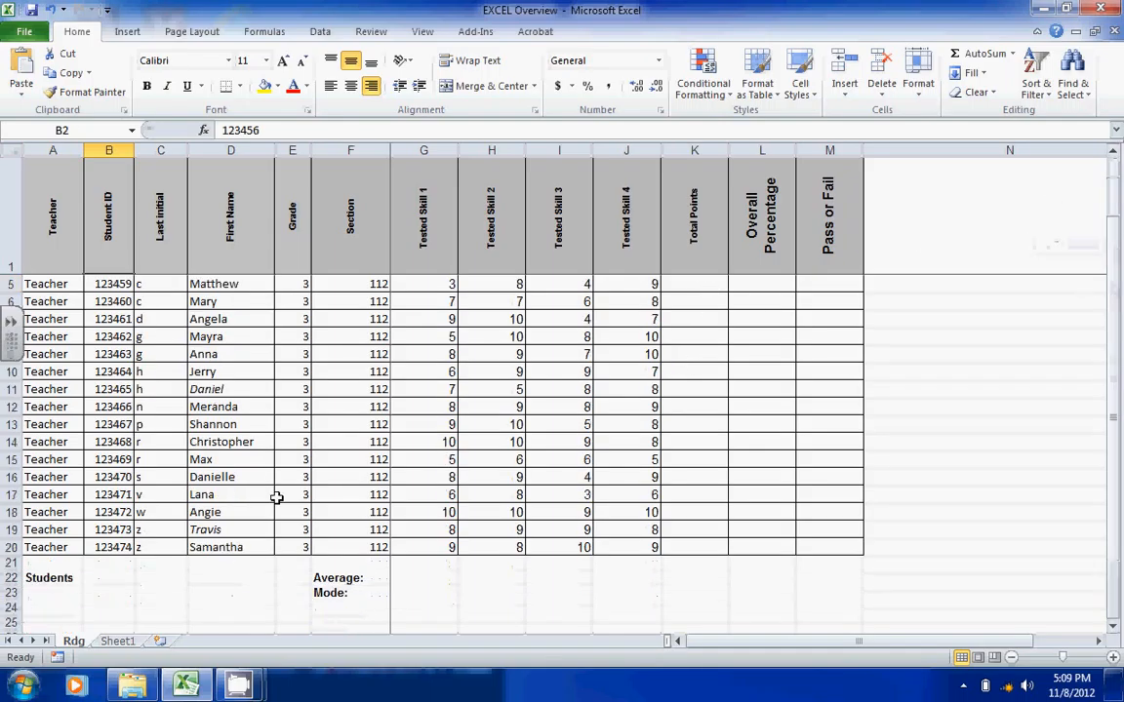
pyautogui.click(98, 578)
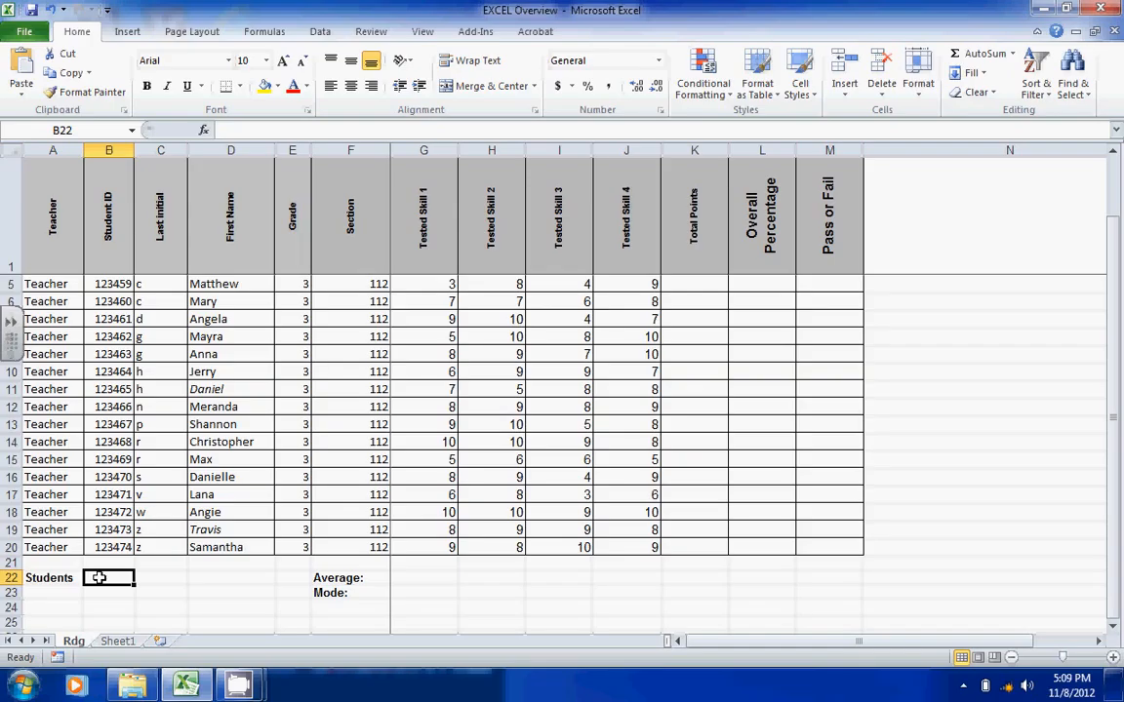
pyautogui.write('=')
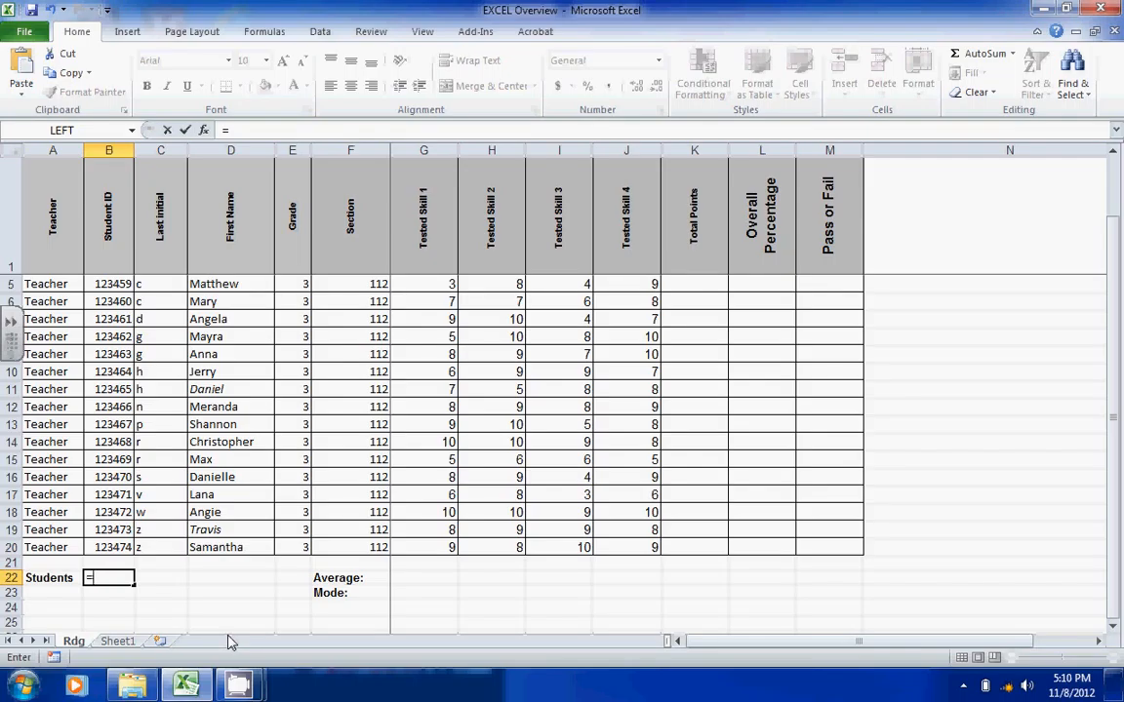
pyautogui.write('C')
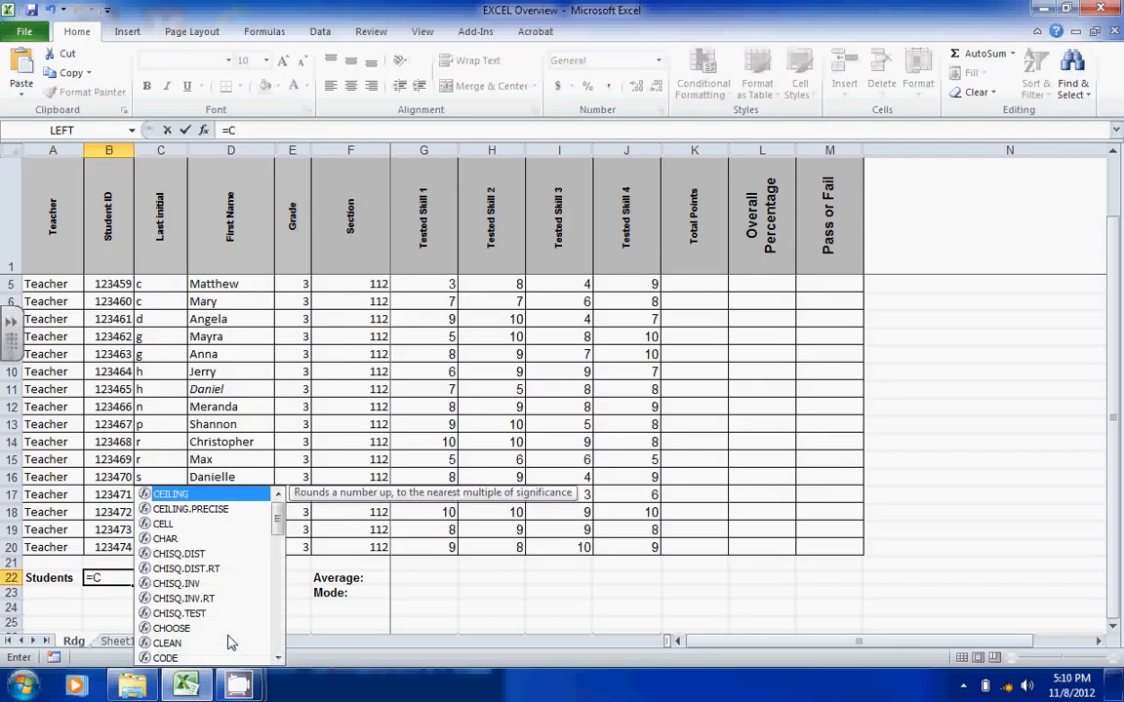
pyautogui.write('O')
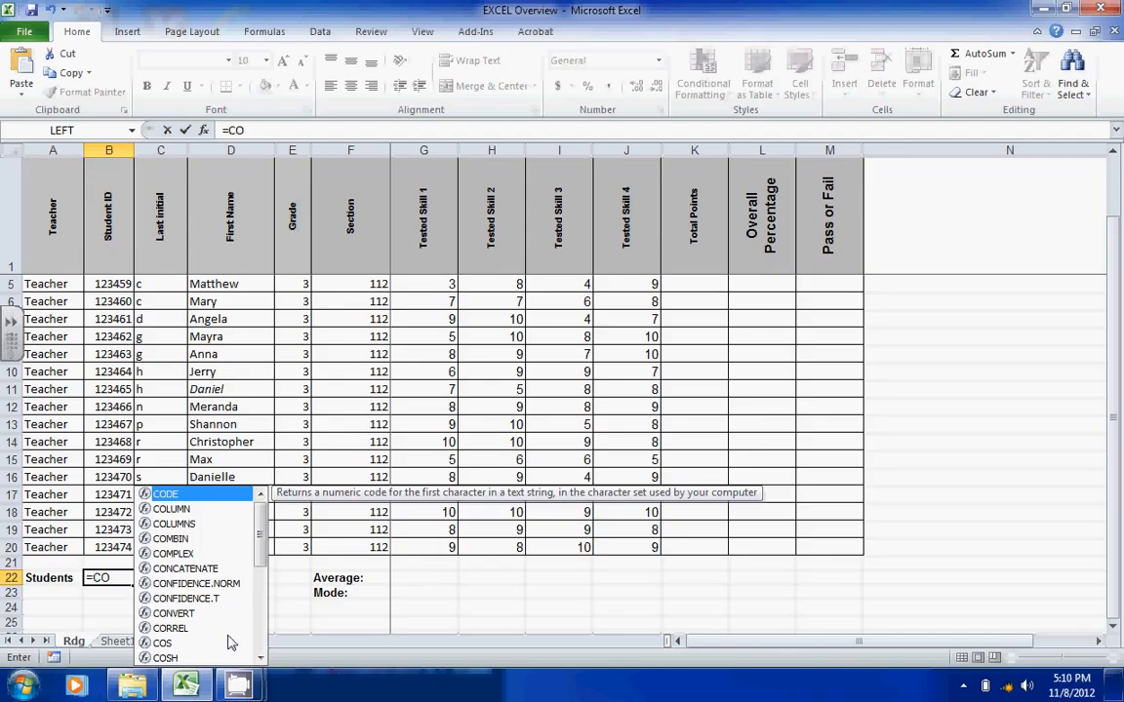
pyautogui.write('UN')
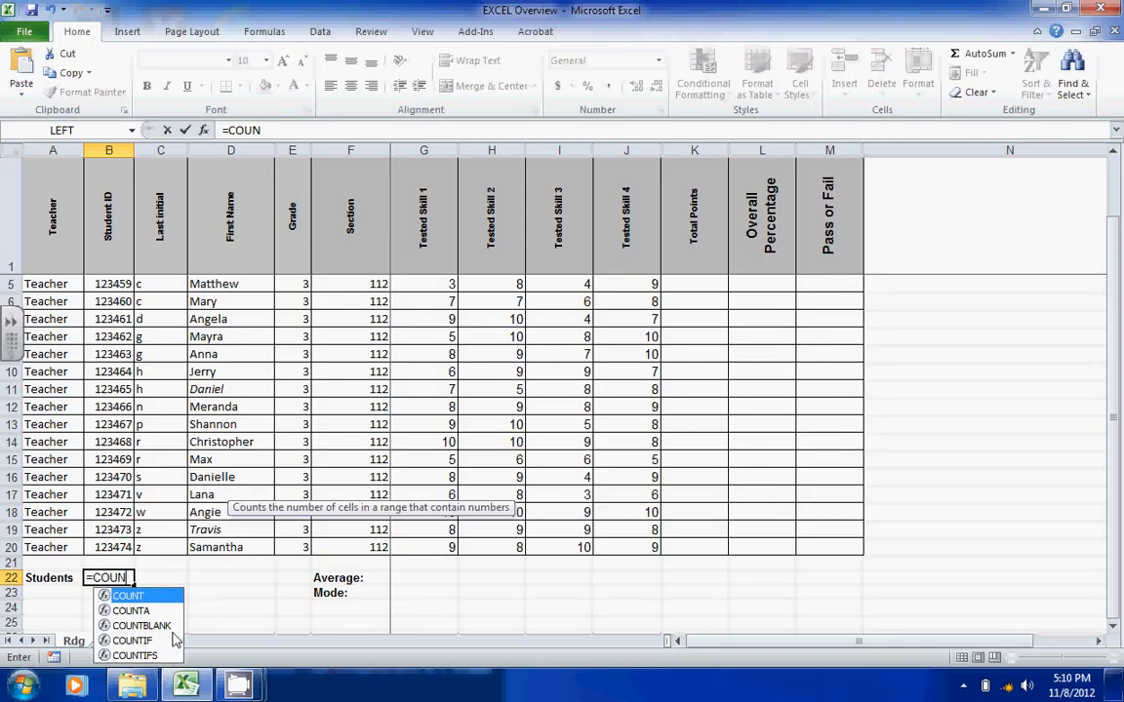
pyautogui.write('T')
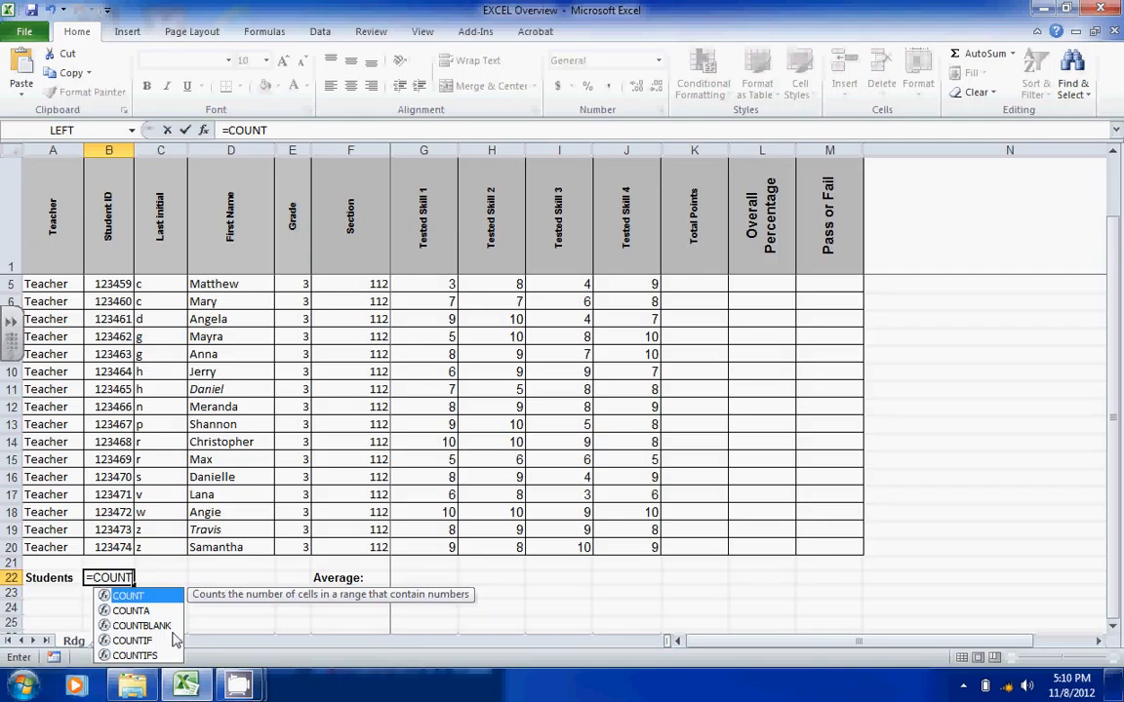
pyautogui.write('(')
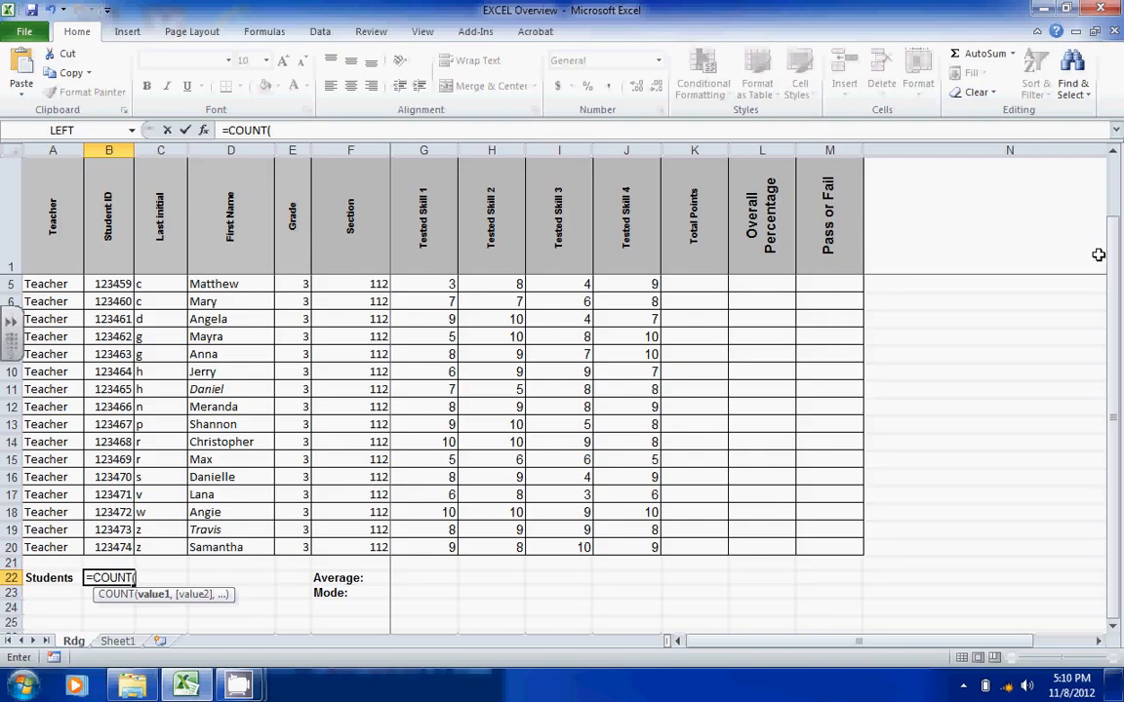
pyautogui.moveTo(1113, 268); pyautogui.dragTo(1113, 251)
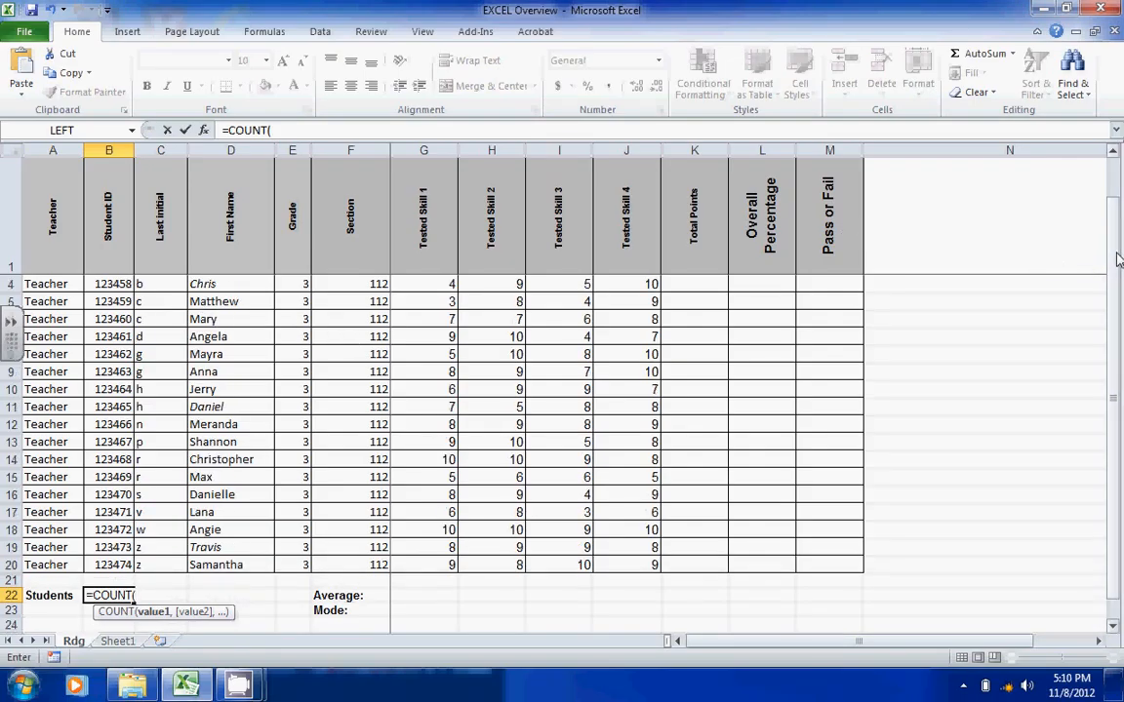
pyautogui.scroll(1, 1103, 249)
pyautogui.click(112, 282)
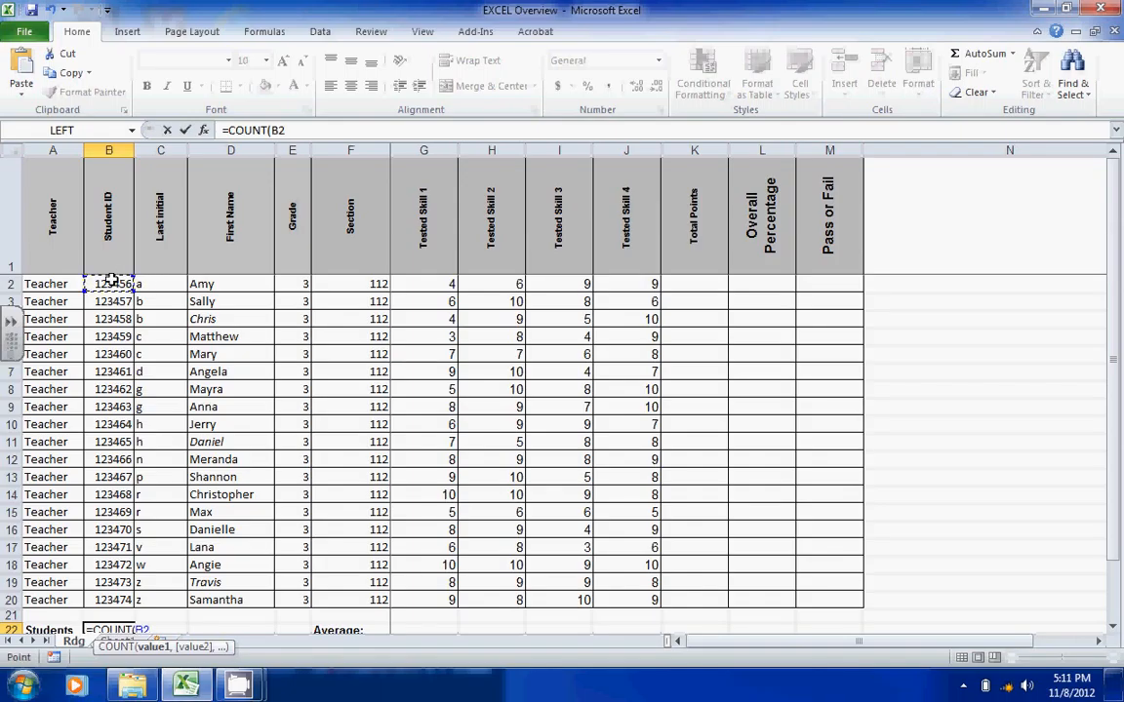
pyautogui.moveTo(112, 282); pyautogui.dragTo(105, 599)
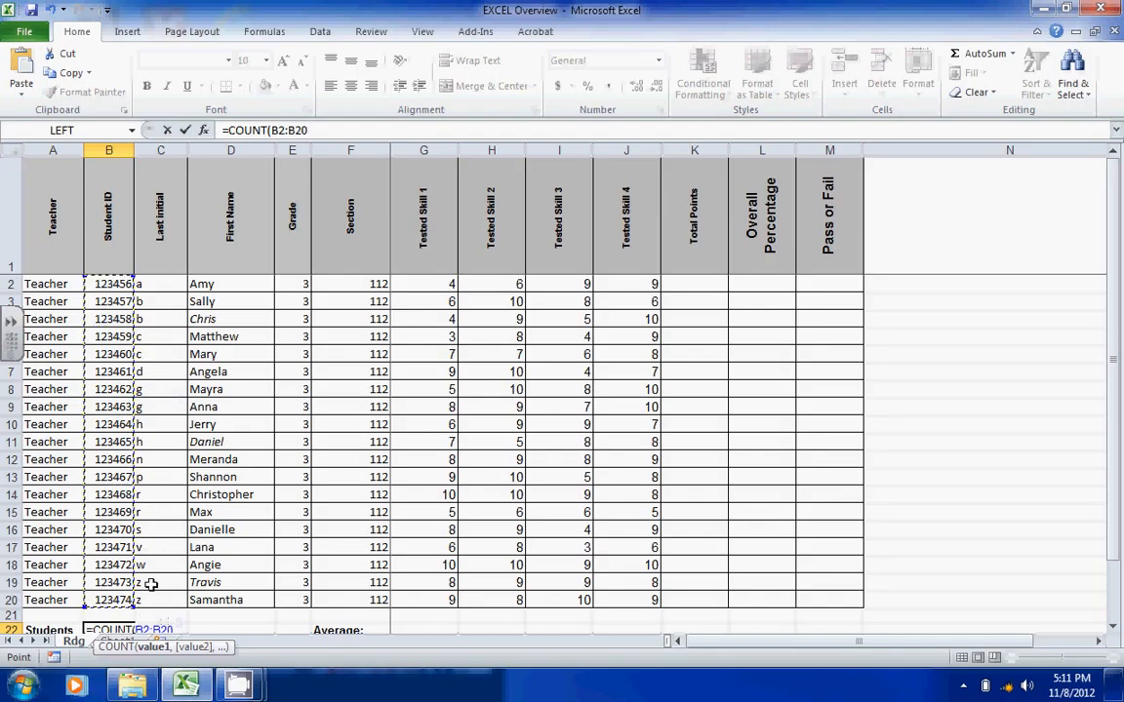
pyautogui.scroll(-1, 1118, 285)
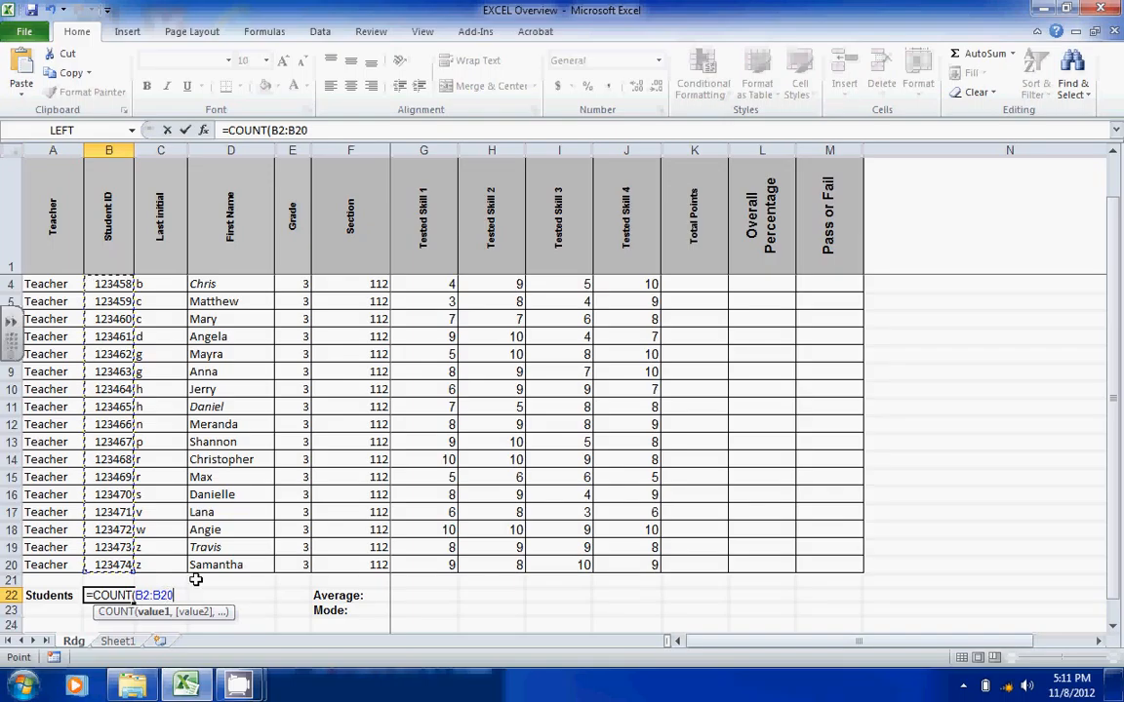
pyautogui.write(')')
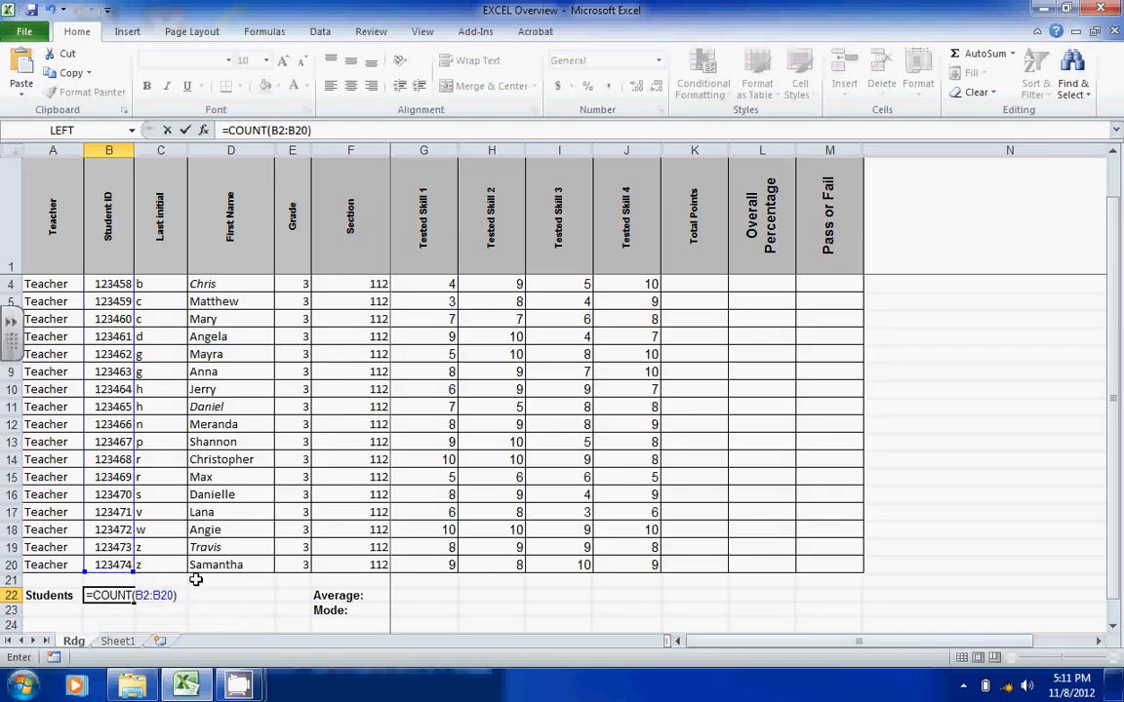
pyautogui.press('Return')
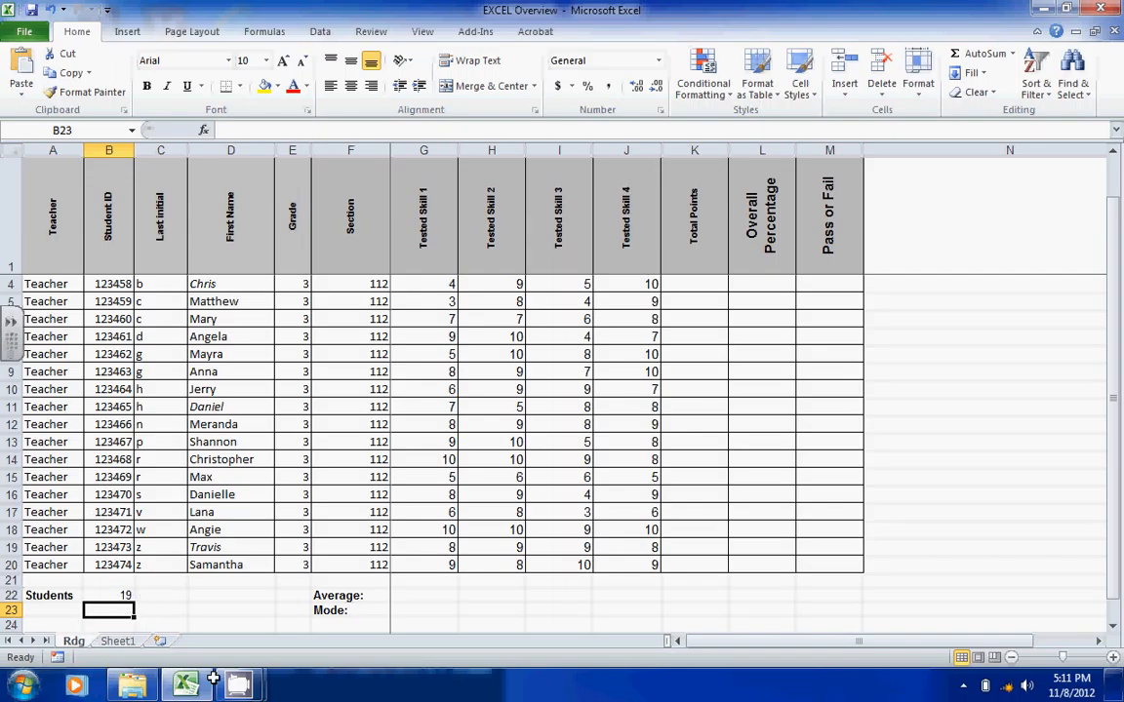
# - Count the non-empty cells in the Last initial column by entering =COUNTA(C2:C20) in cell C22
pyautogui.moveTo(236, 682)
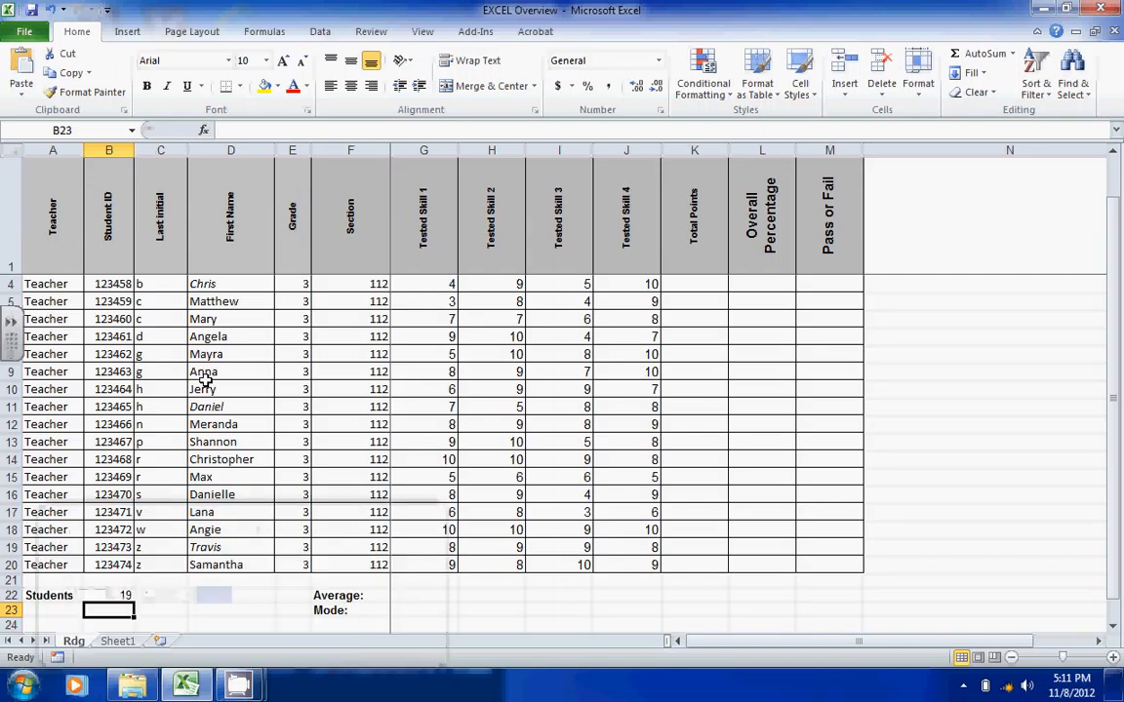
pyautogui.click(162, 595)
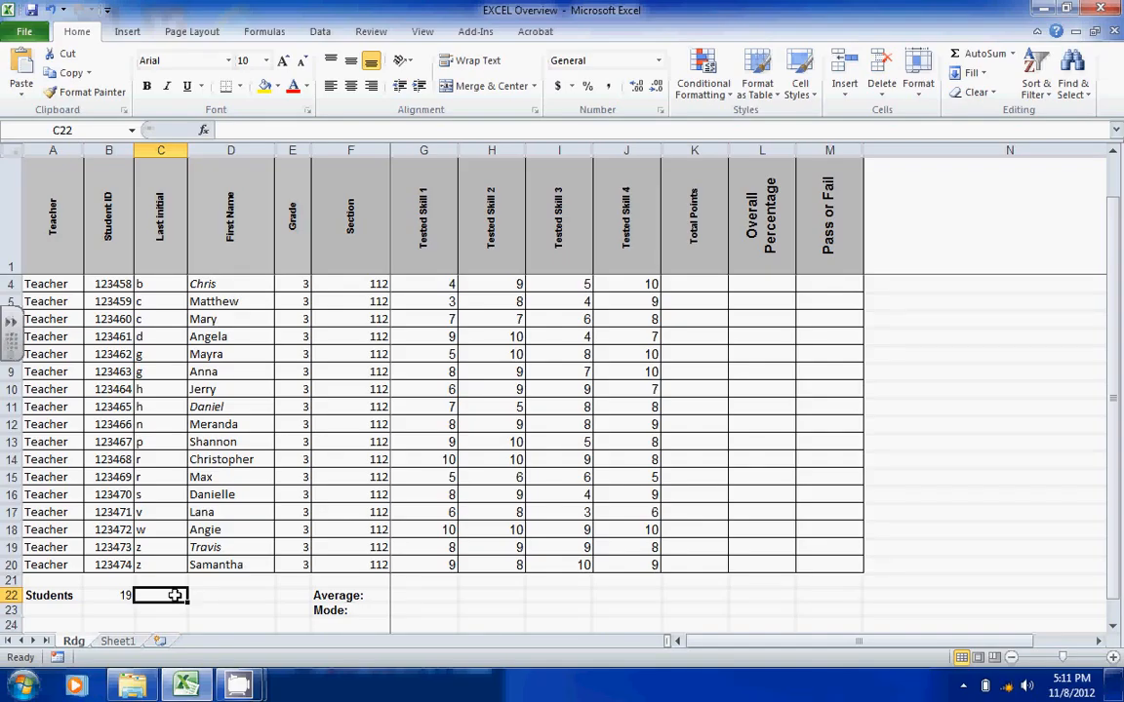
pyautogui.write('+')
pyautogui.press('BackSpace')
pyautogui.write('-')
pyautogui.press('BackSpace')
pyautogui.write('=')
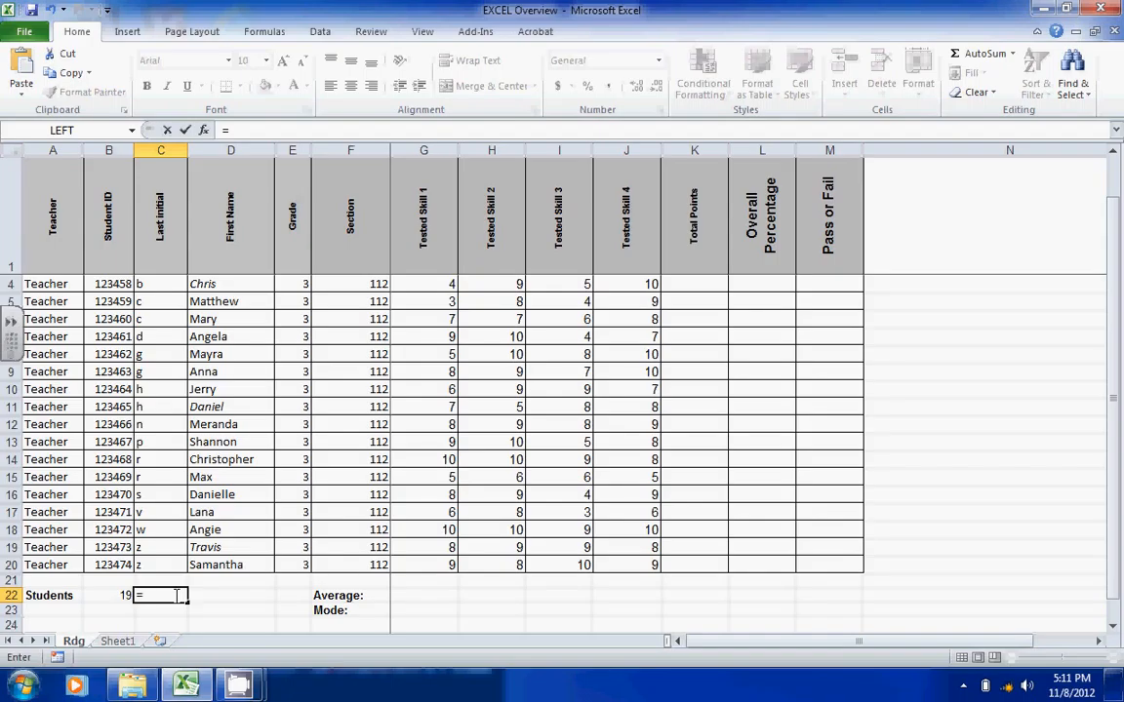
pyautogui.write('COU')
pyautogui.press('BackSpace')
pyautogui.write('U')
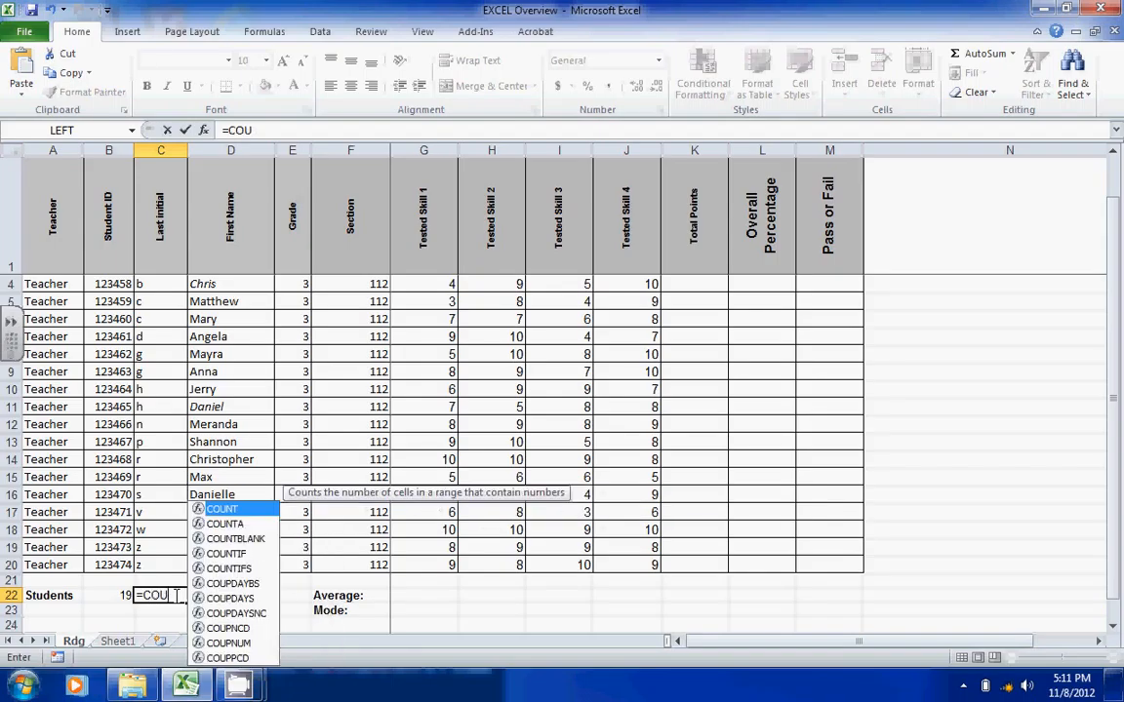
pyautogui.write('NTA')
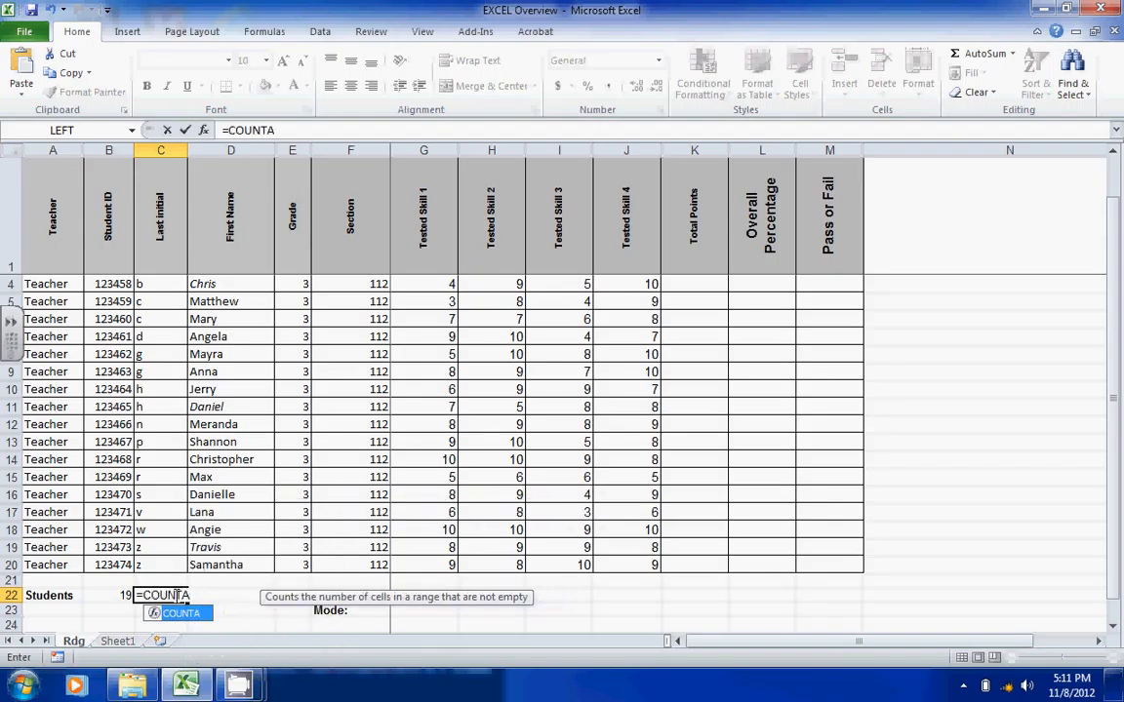
pyautogui.write('(')
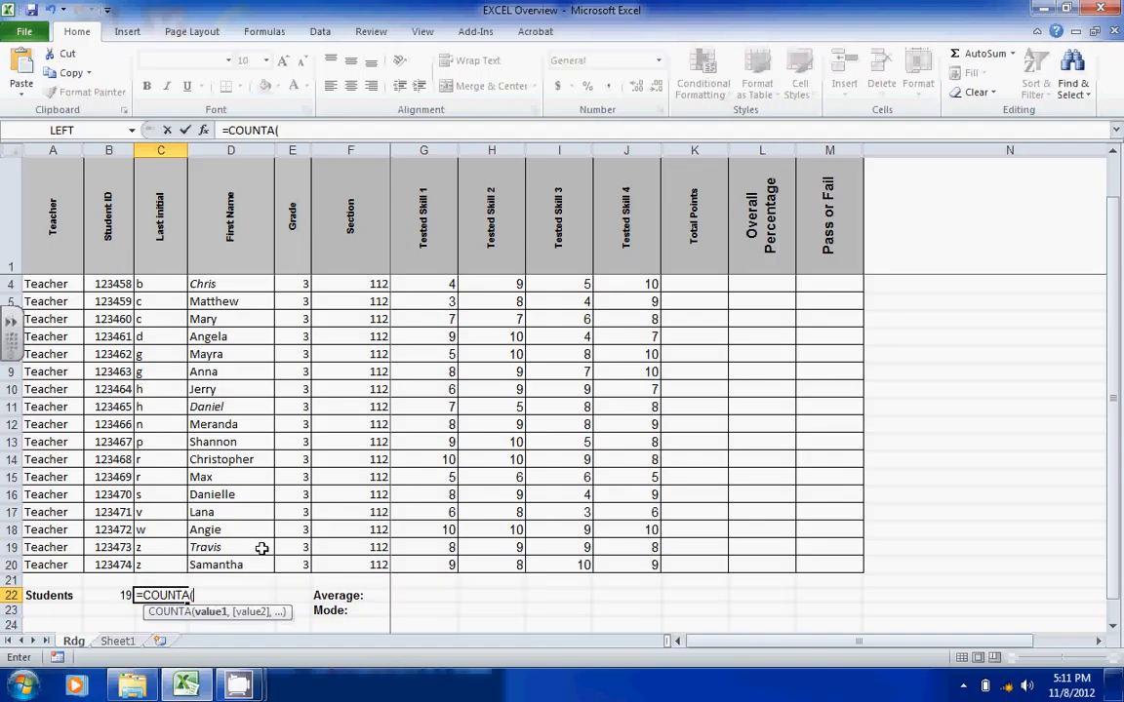
pyautogui.moveTo(1117, 349); pyautogui.dragTo(1115, 333)
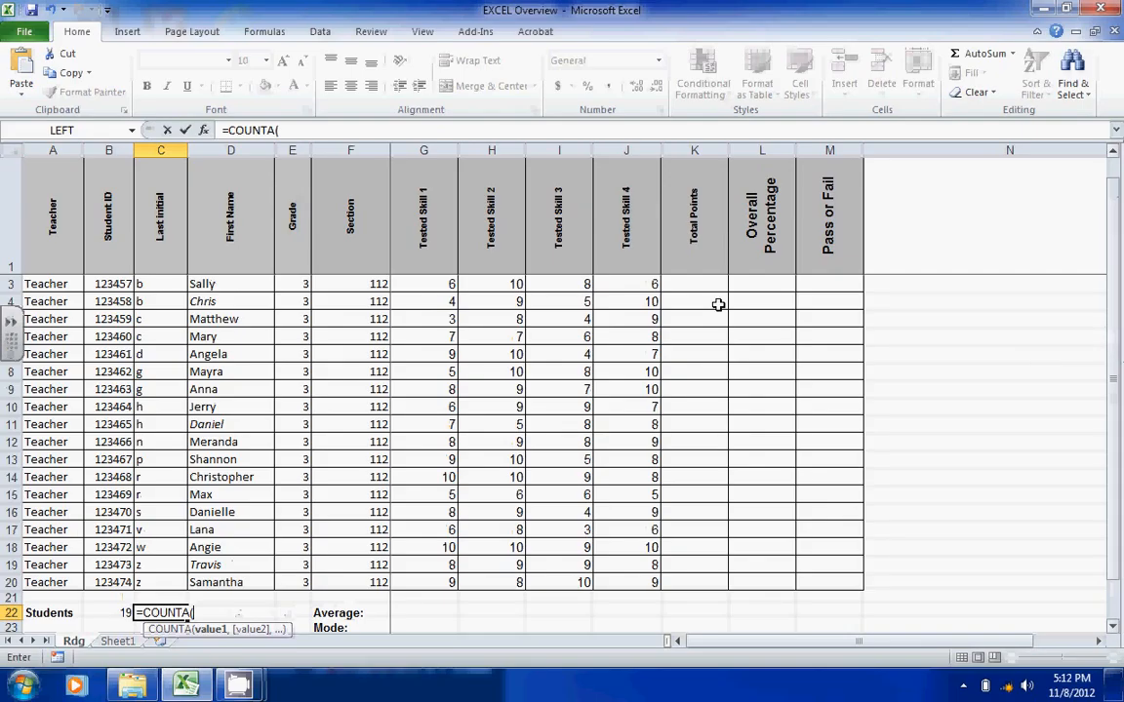
pyautogui.moveTo(1116, 271); pyautogui.dragTo(1117, 244)
pyautogui.moveTo(161, 283); pyautogui.dragTo(176, 597)
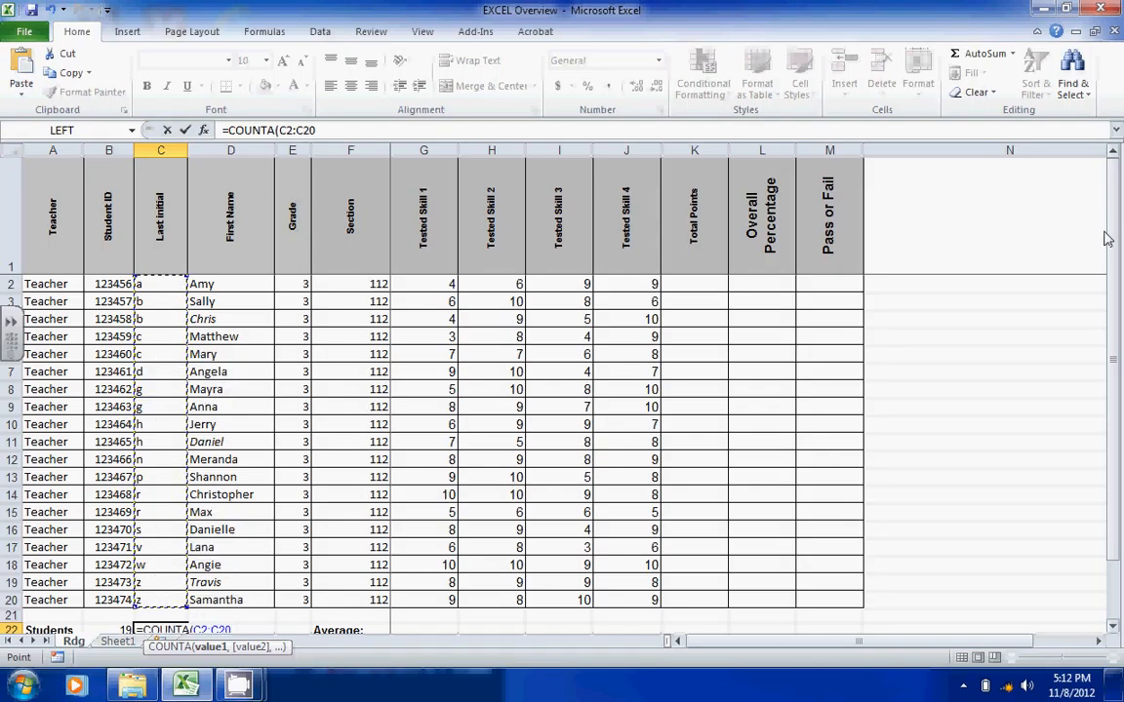
pyautogui.moveTo(1116, 247); pyautogui.dragTo(1118, 325)
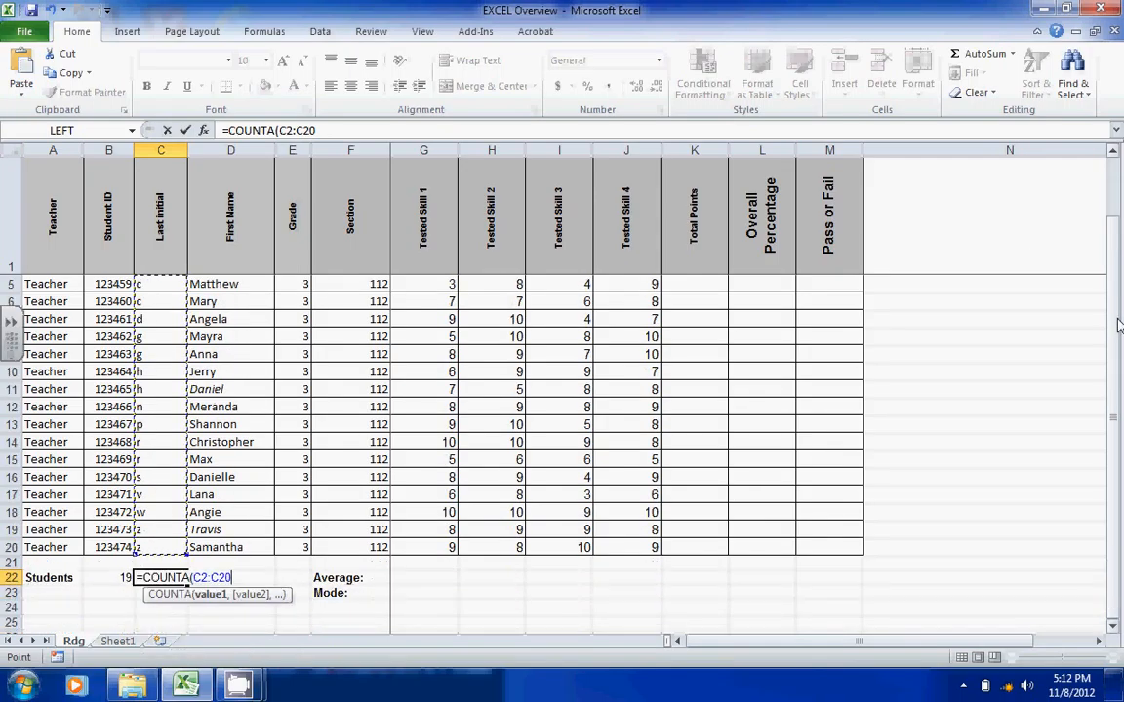
pyautogui.write(')')
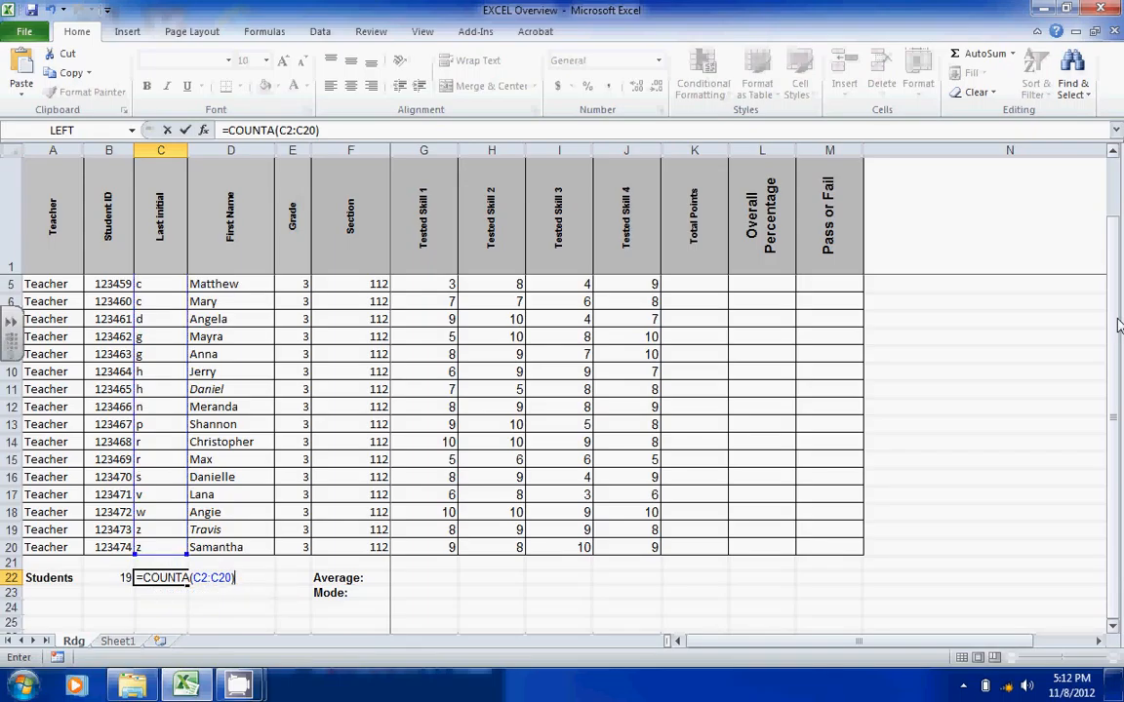
pyautogui.press('Return')
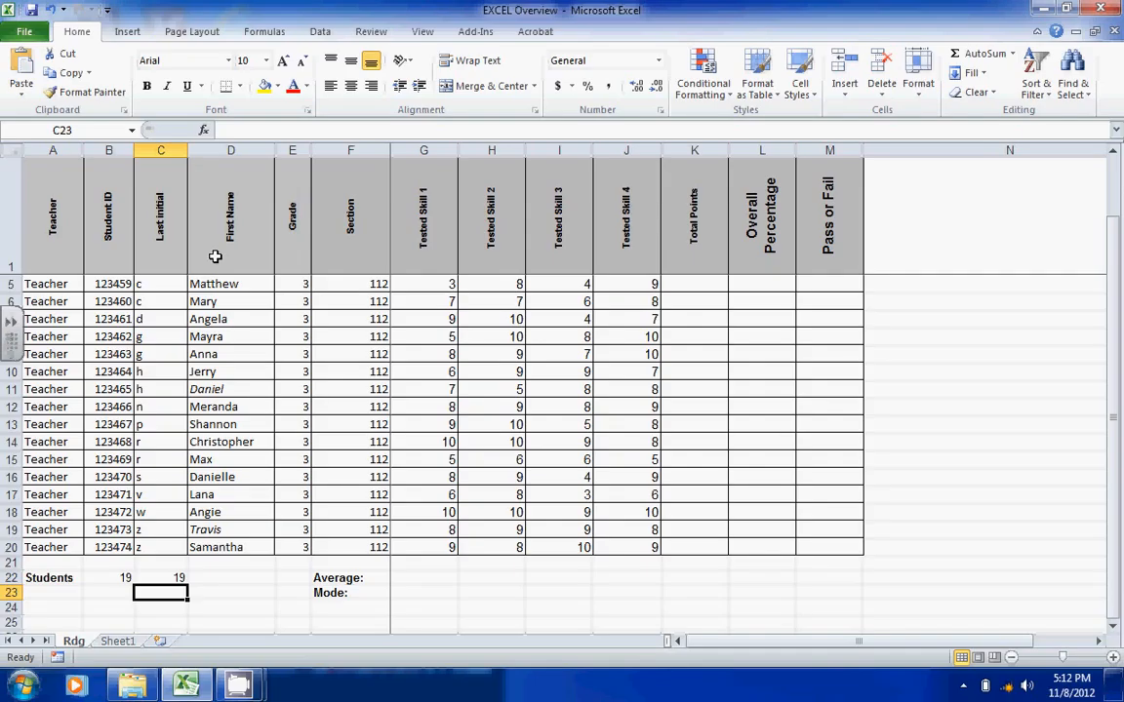
# - Clear the contents of cells B22:C22 in the Students row
pyautogui.moveTo(152, 527); pyautogui.dragTo(176, 577)
pyautogui.click(213, 577)
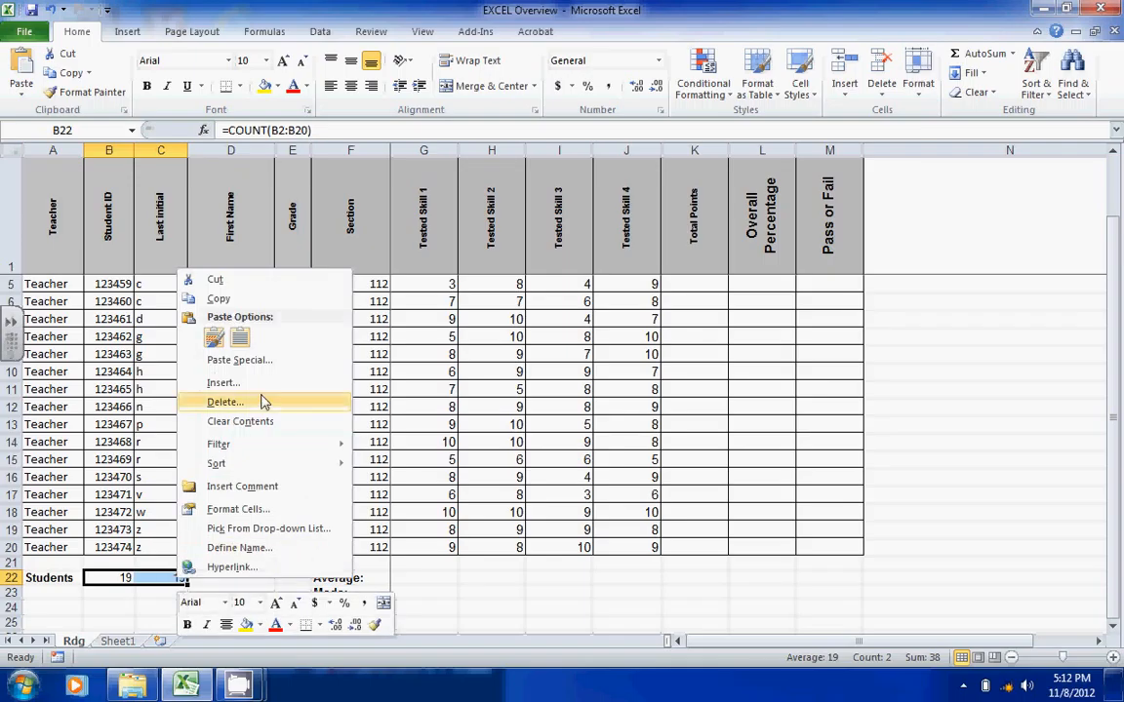
pyautogui.click(240, 421)
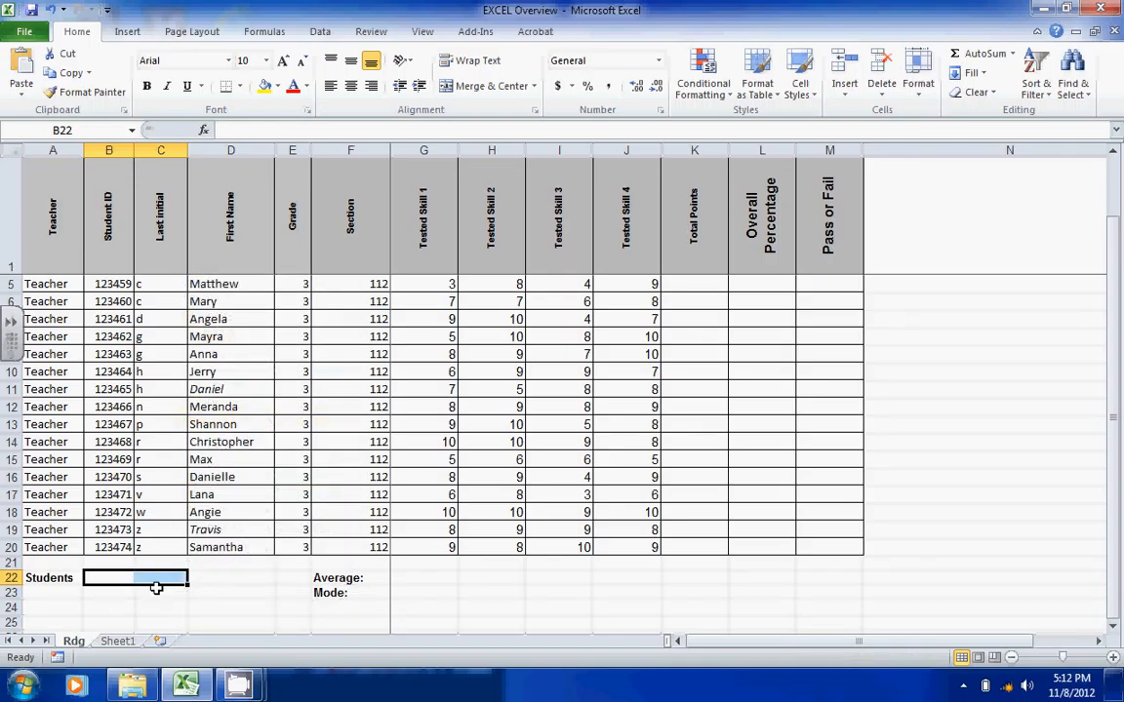
# - Count the students whose last initial is r by entering =COUNTIF(C2:C20,"r") in cell C22
pyautogui.click(158, 579)
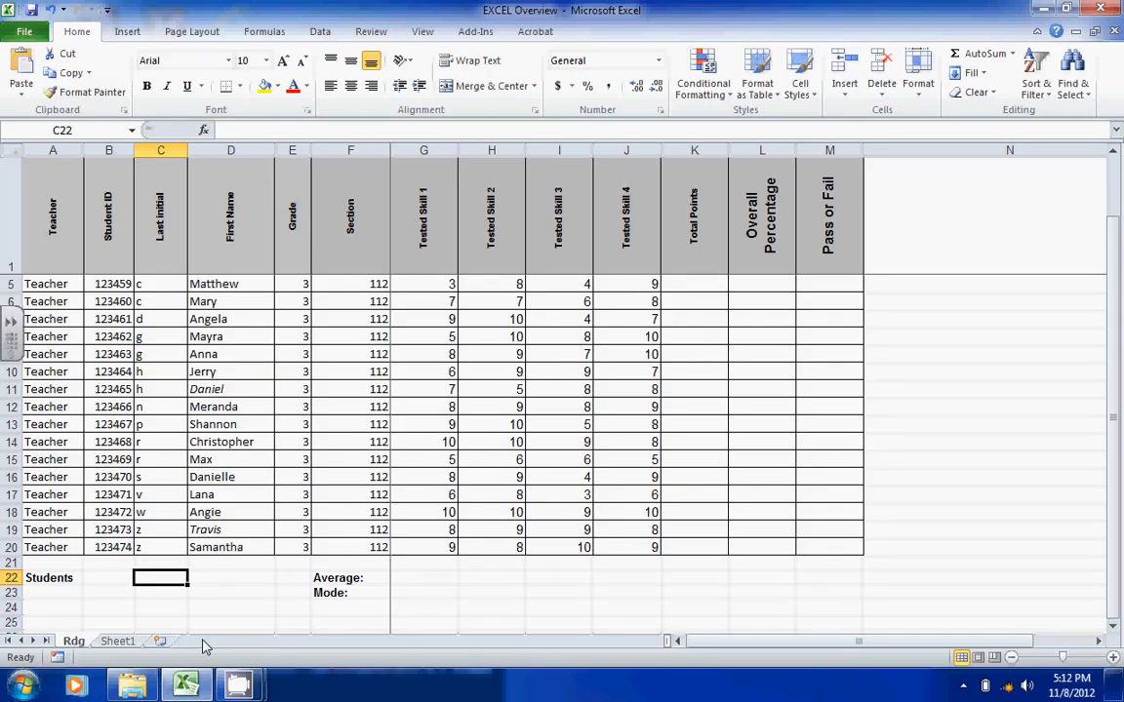
pyautogui.write('=')
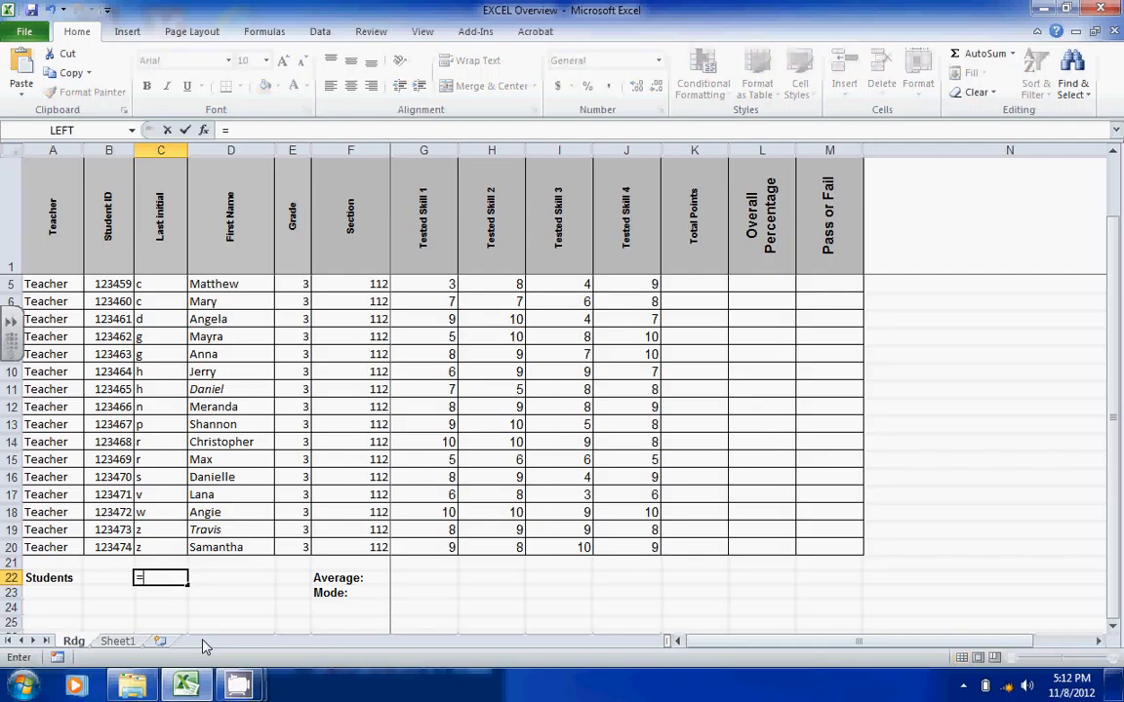
pyautogui.write('COUNT')
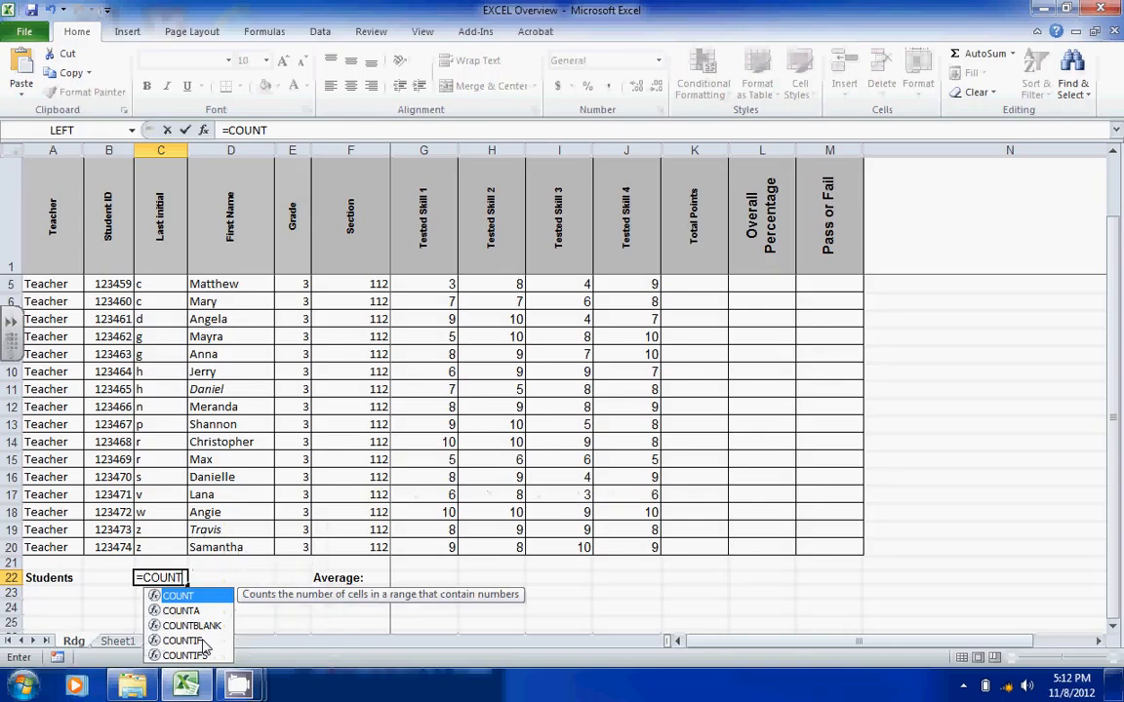
pyautogui.write('IF')
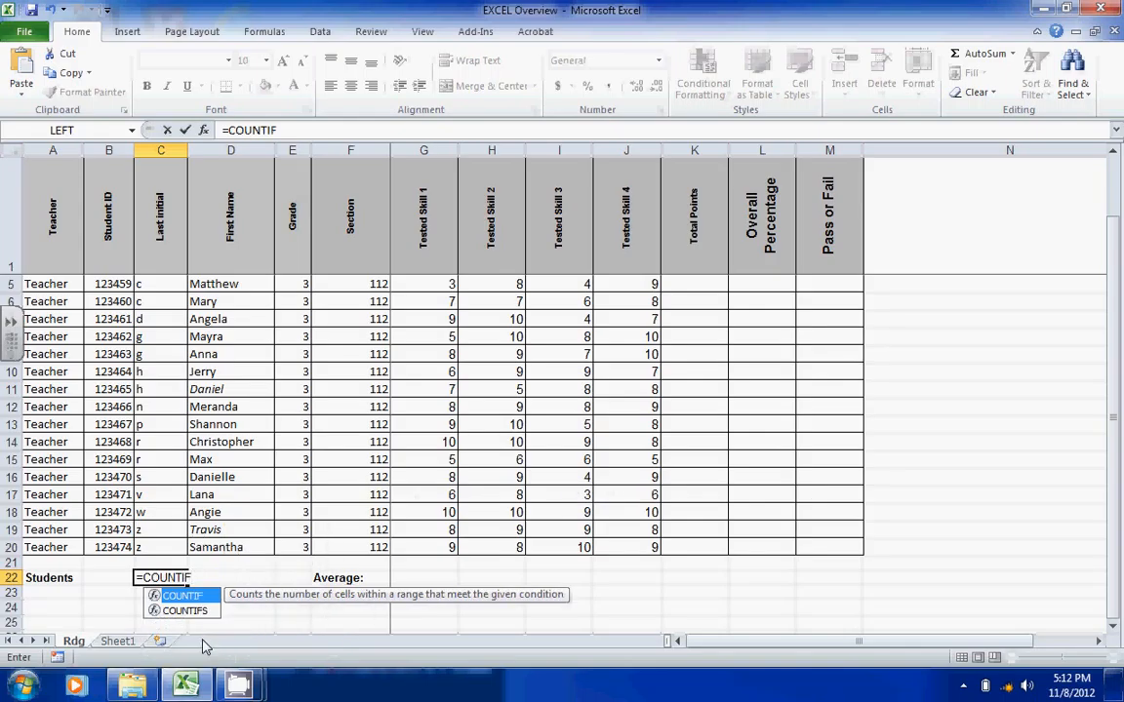
pyautogui.write('(')
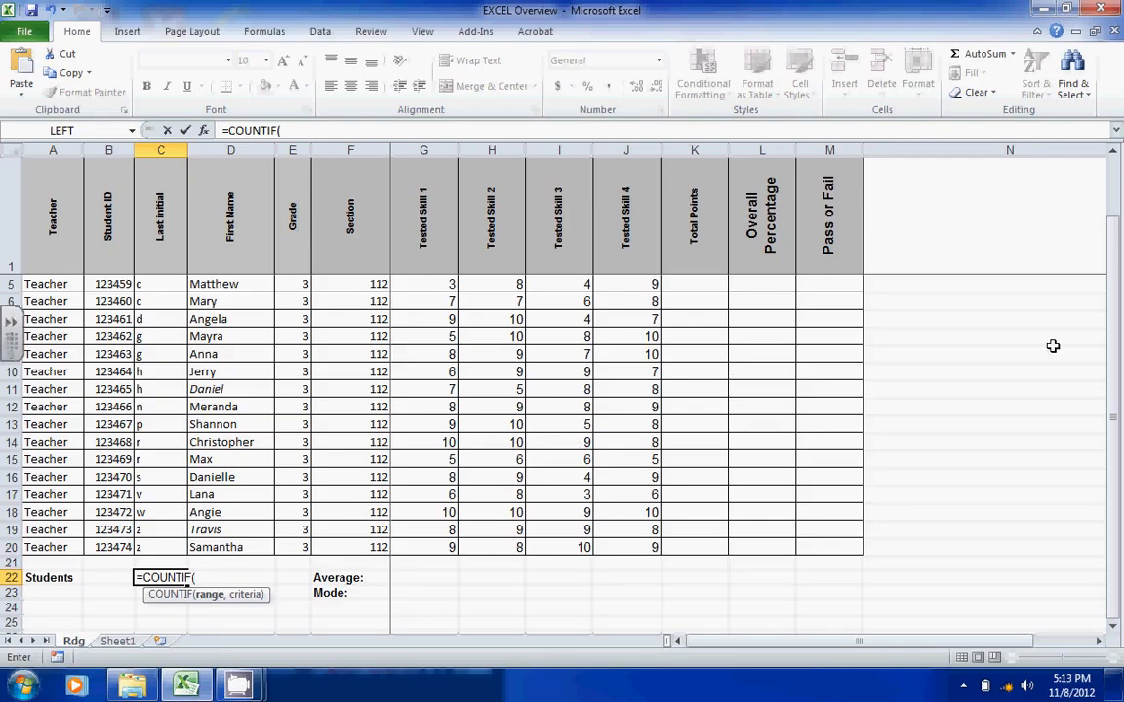
pyautogui.moveTo(1118, 417); pyautogui.dragTo(1117, 400)
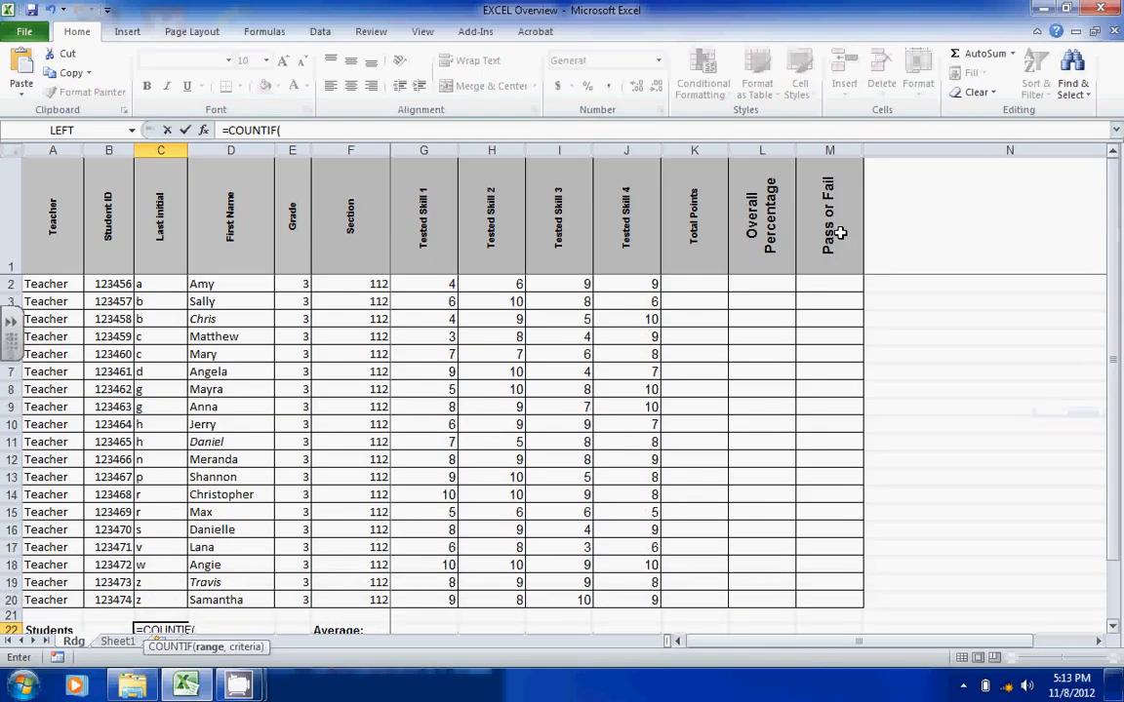
pyautogui.moveTo(153, 283); pyautogui.dragTo(169, 594)
pyautogui.moveTo(1116, 470); pyautogui.dragTo(1115, 482)
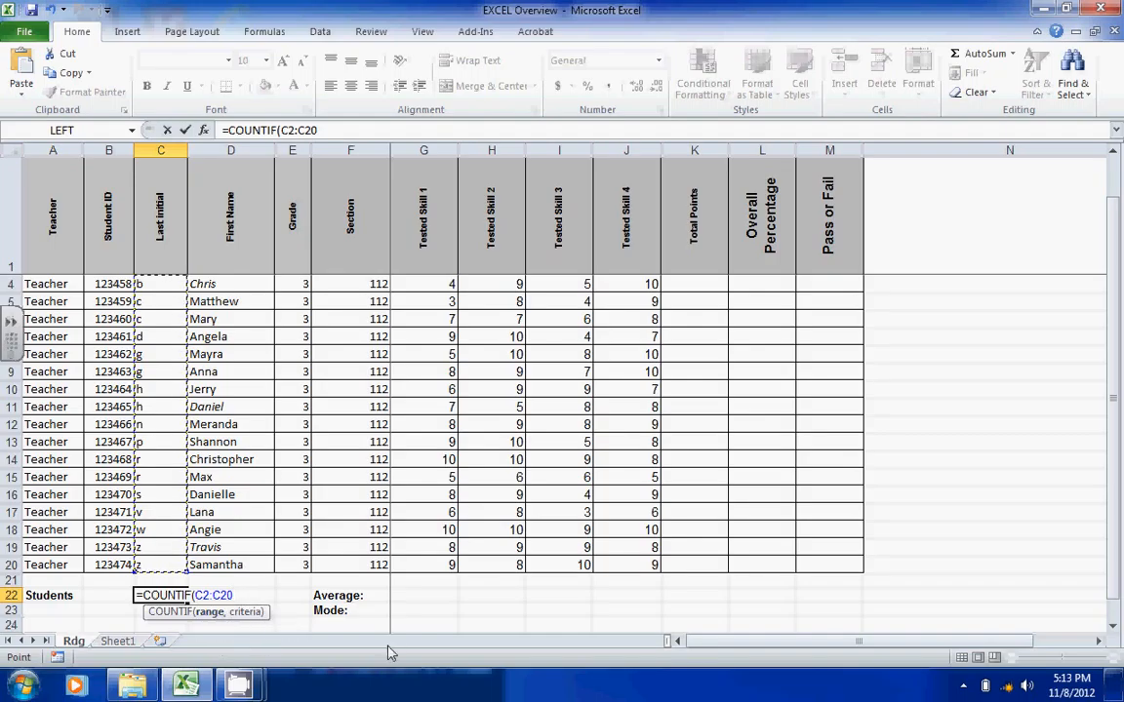
pyautogui.write(',')
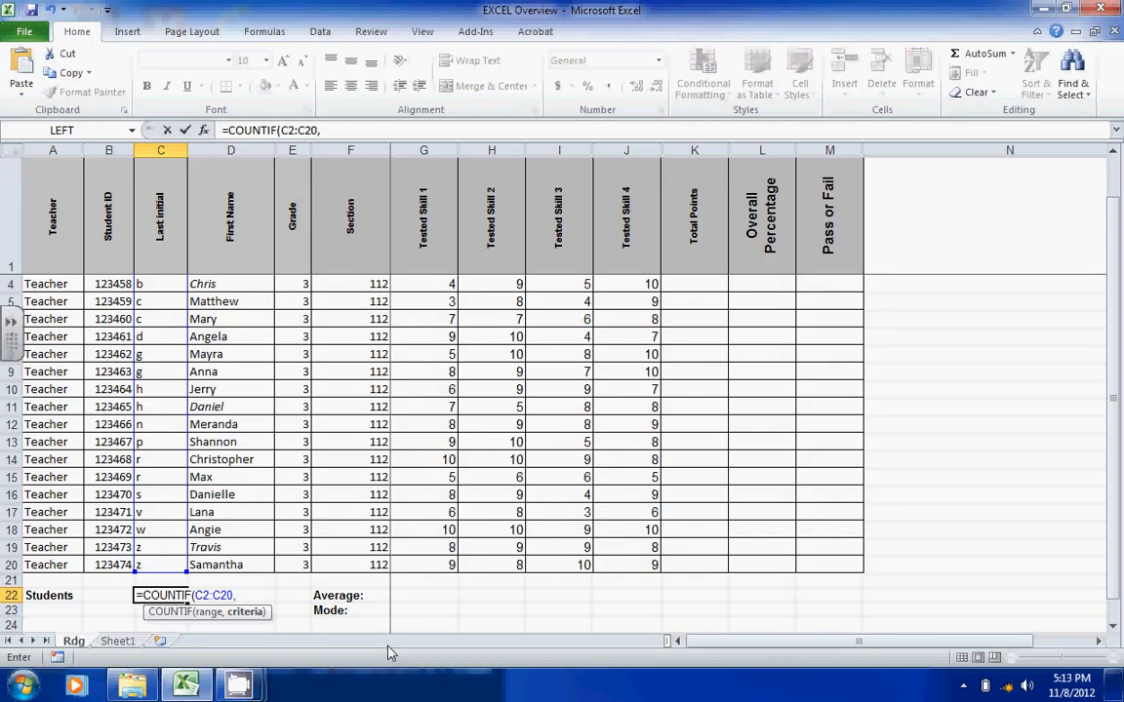
pyautogui.write('"r")')
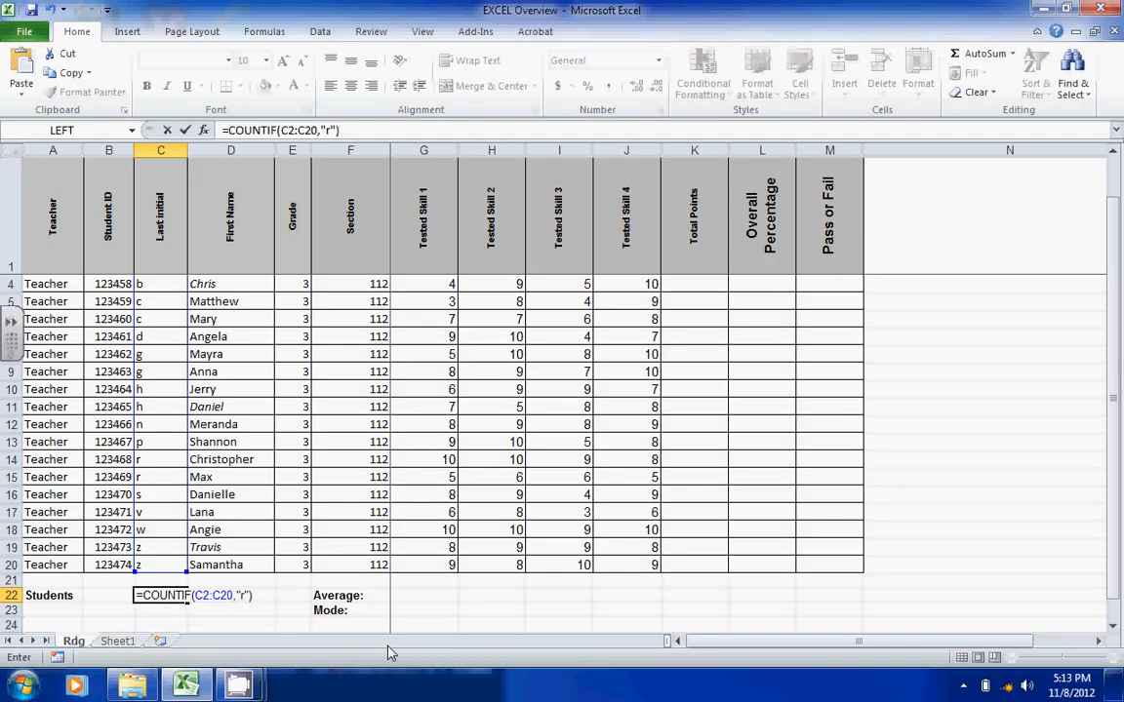
pyautogui.press('Return')
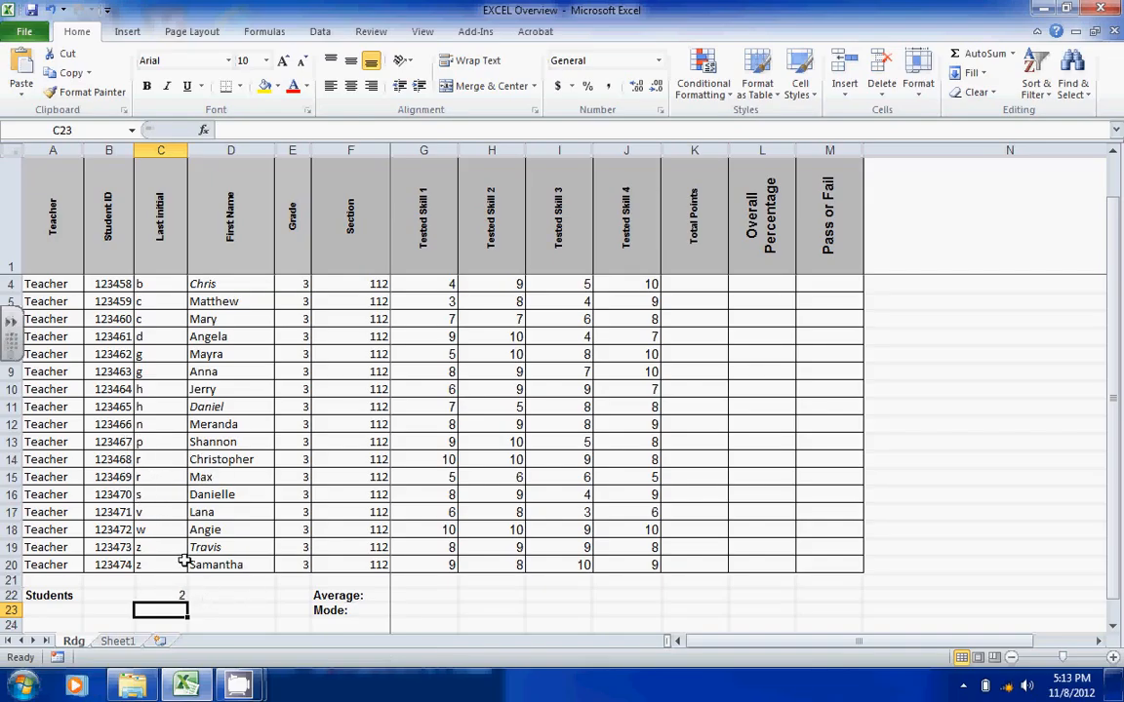
# - Clear the COUNTIF formula from cell C22 in the Students row
pyautogui.click(169, 596)
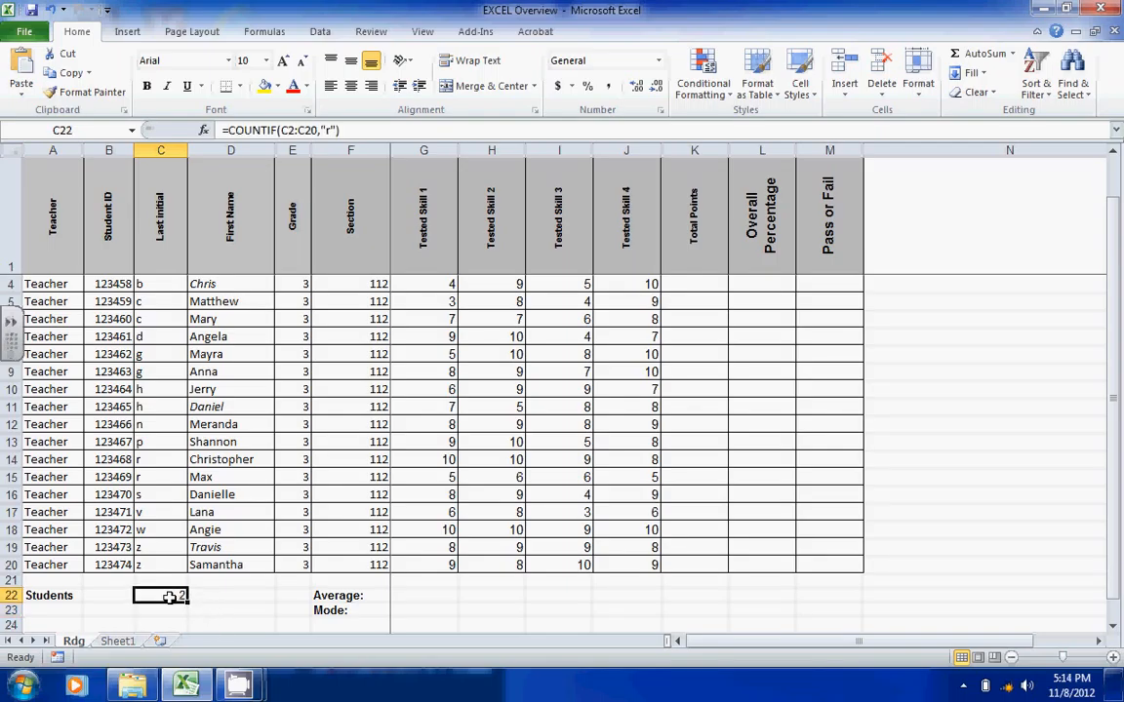
pyautogui.click(254, 608)
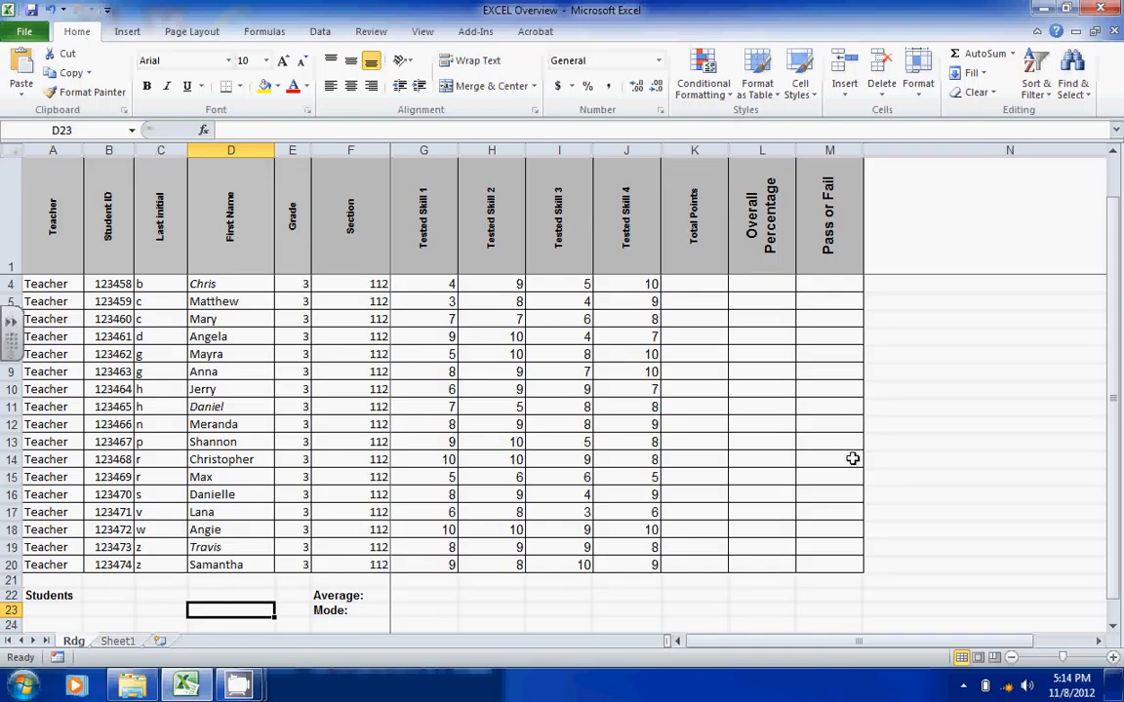
# - Examine the first student's four Tested Skill scores in G2:J2 that make up the Total Points
pyautogui.moveTo(1115, 417); pyautogui.dragTo(1117, 342)
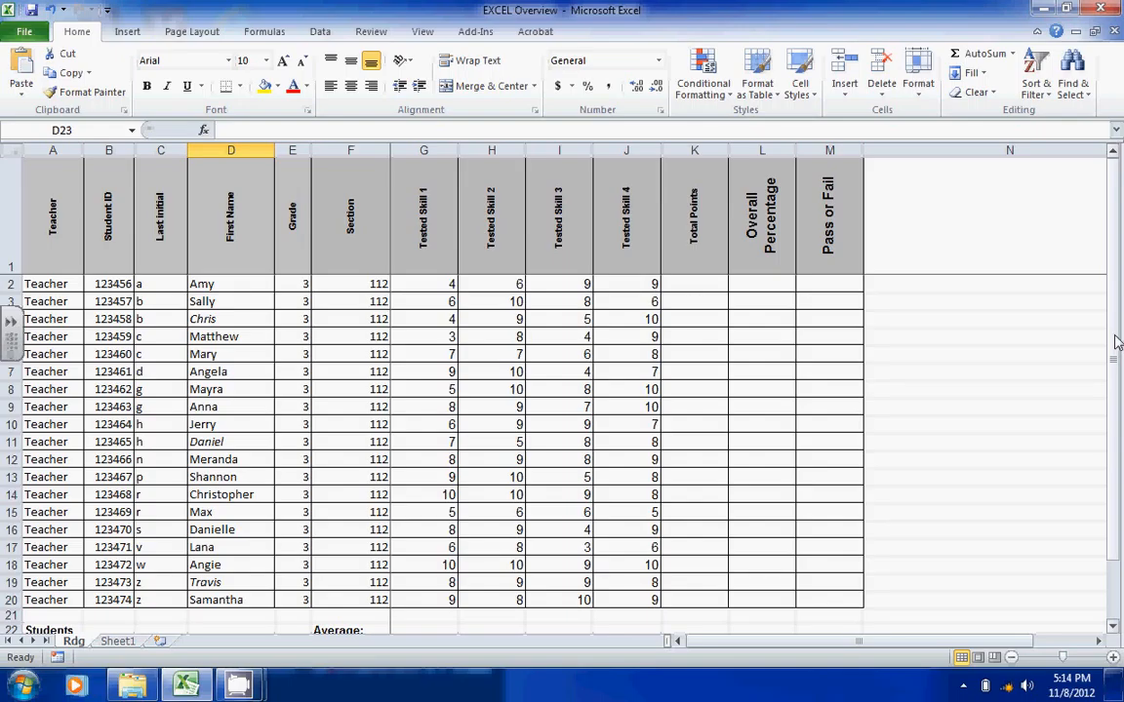
pyautogui.click(688, 284)
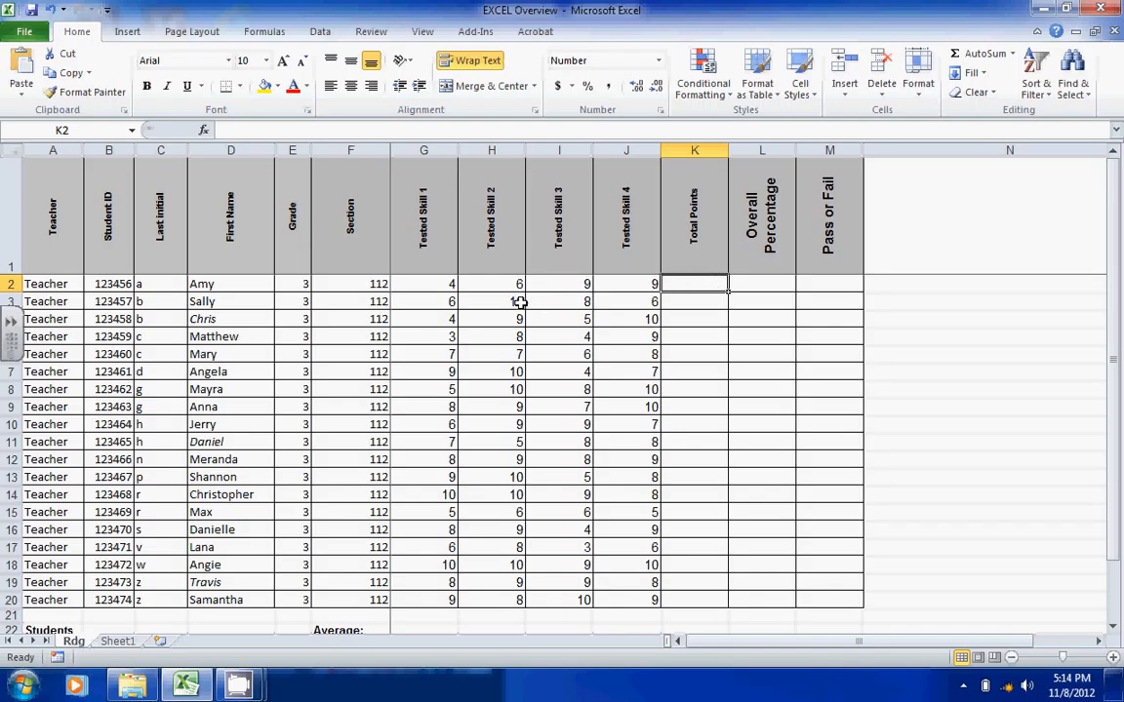
pyautogui.click(429, 284)
pyautogui.click(482, 284)
pyautogui.click(570, 284)
pyautogui.click(624, 284)
pyautogui.click(435, 282)
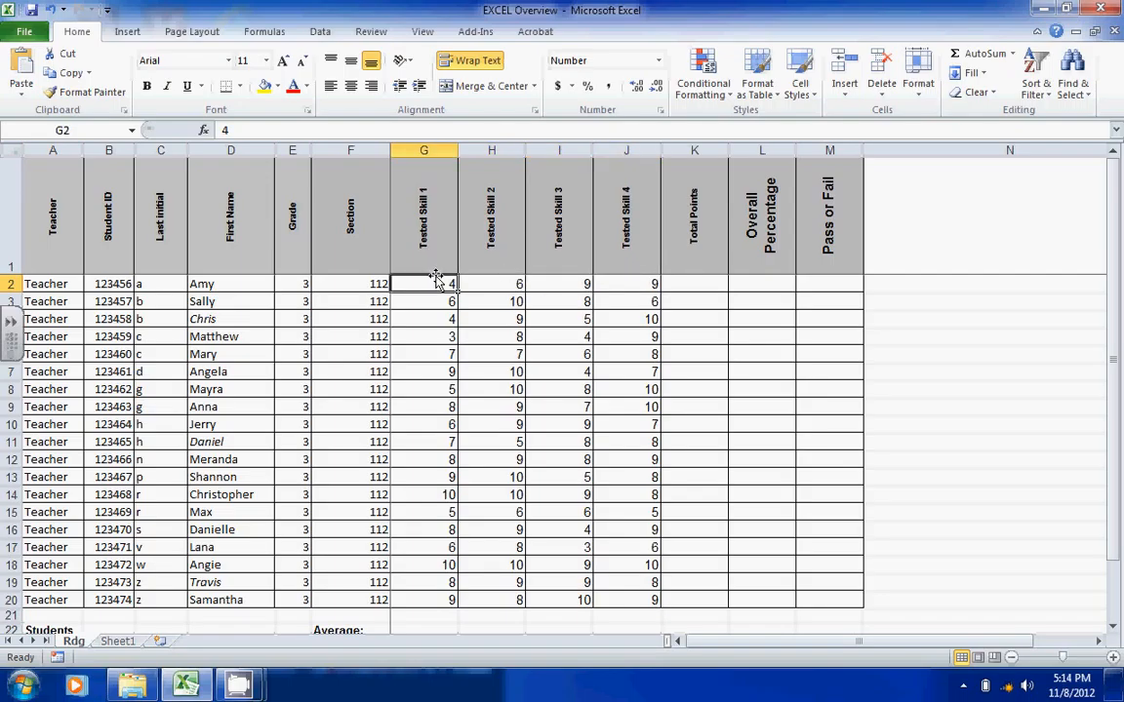
pyautogui.click(492, 282)
pyautogui.click(570, 281)
pyautogui.click(622, 282)
# - Add the first student's four Tested Skill scores by entering =G2+H2+I2+J2 in Total Points cell K2
pyautogui.click(697, 284)
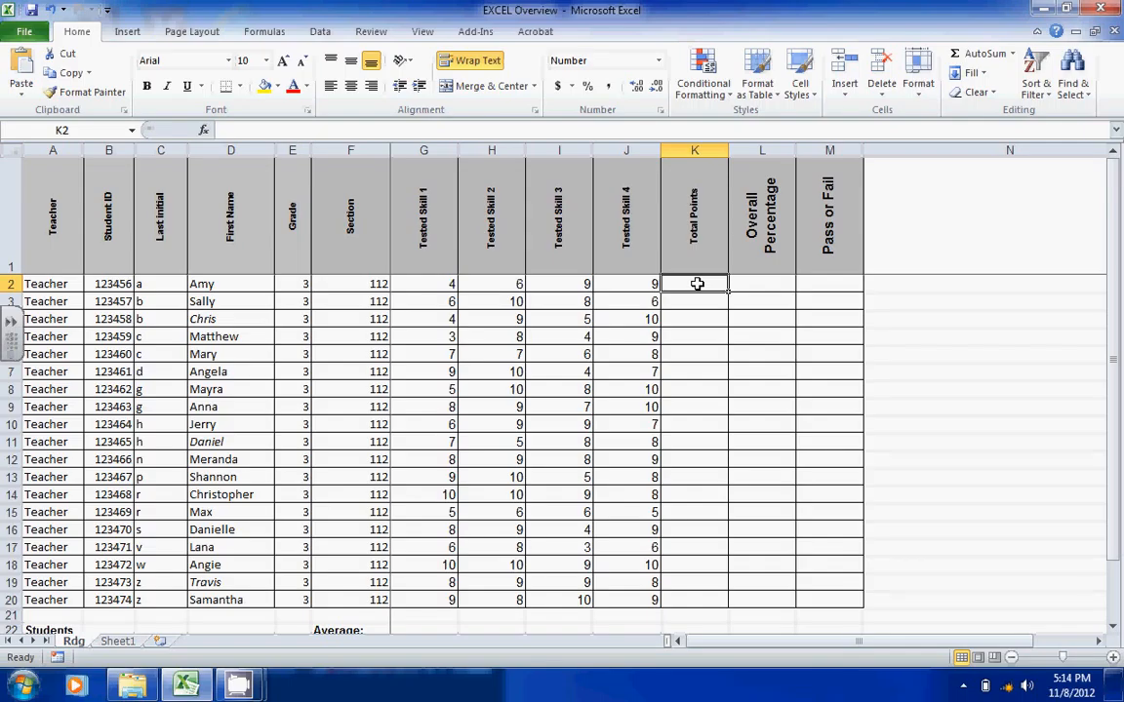
pyautogui.write('=')
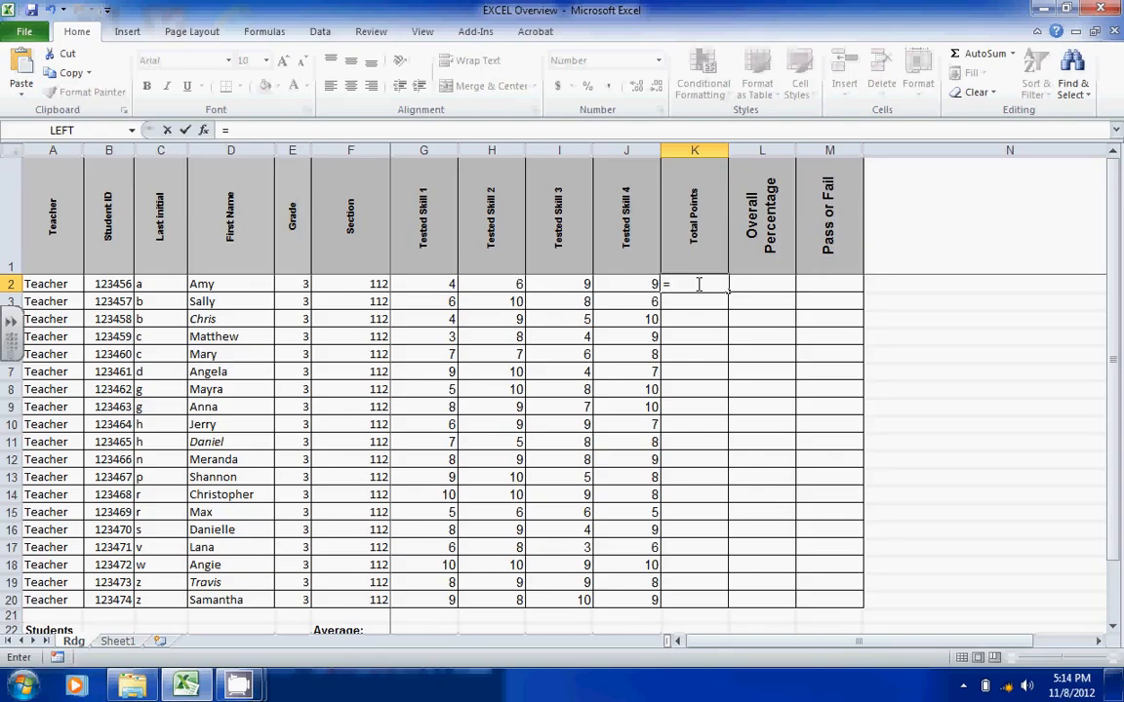
pyautogui.write('G2')
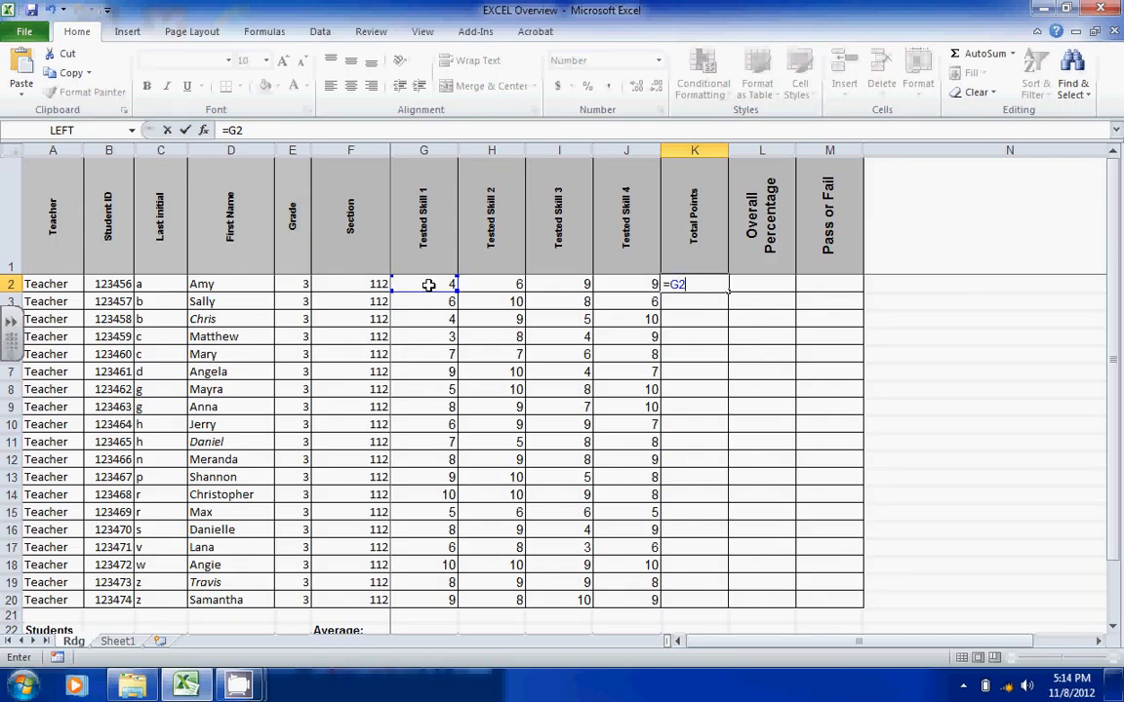
pyautogui.write('+')
pyautogui.click(491, 283)
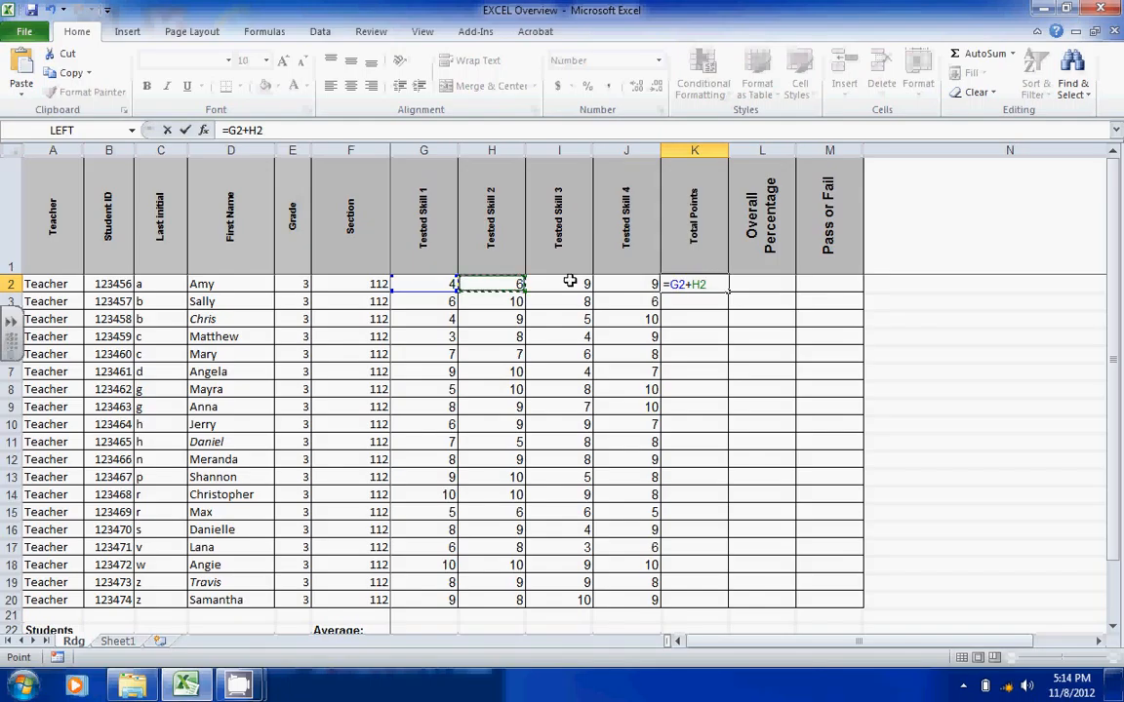
pyautogui.write('+')
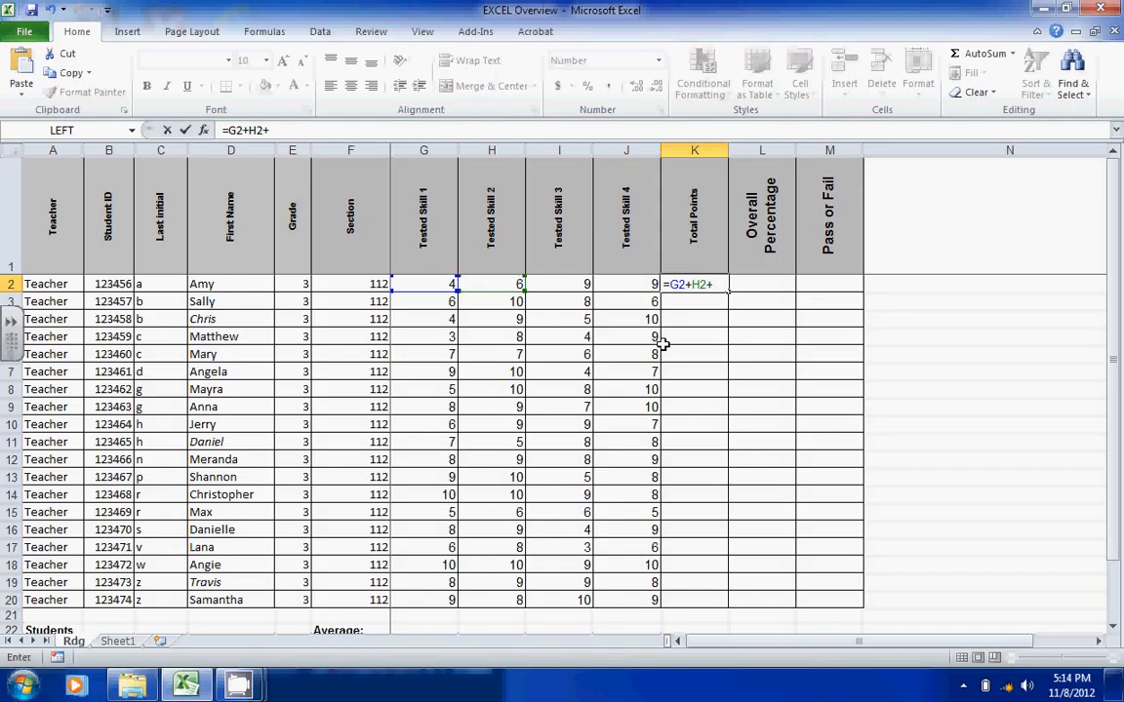
pyautogui.click(557, 284)
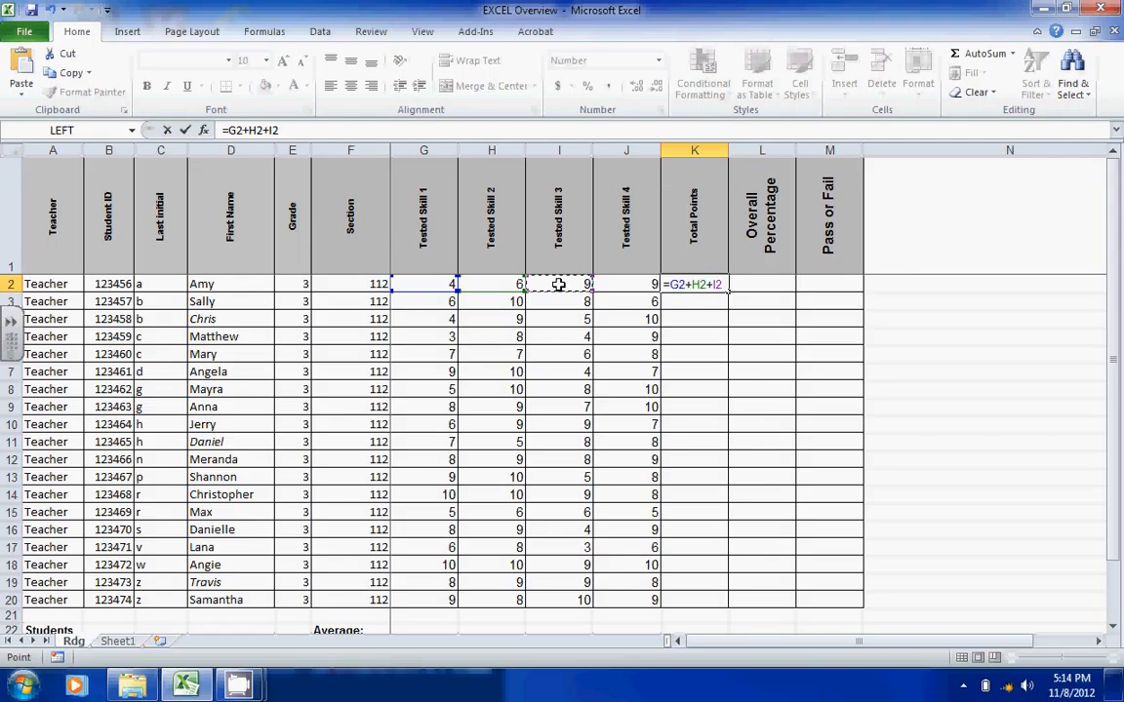
pyautogui.write('+')
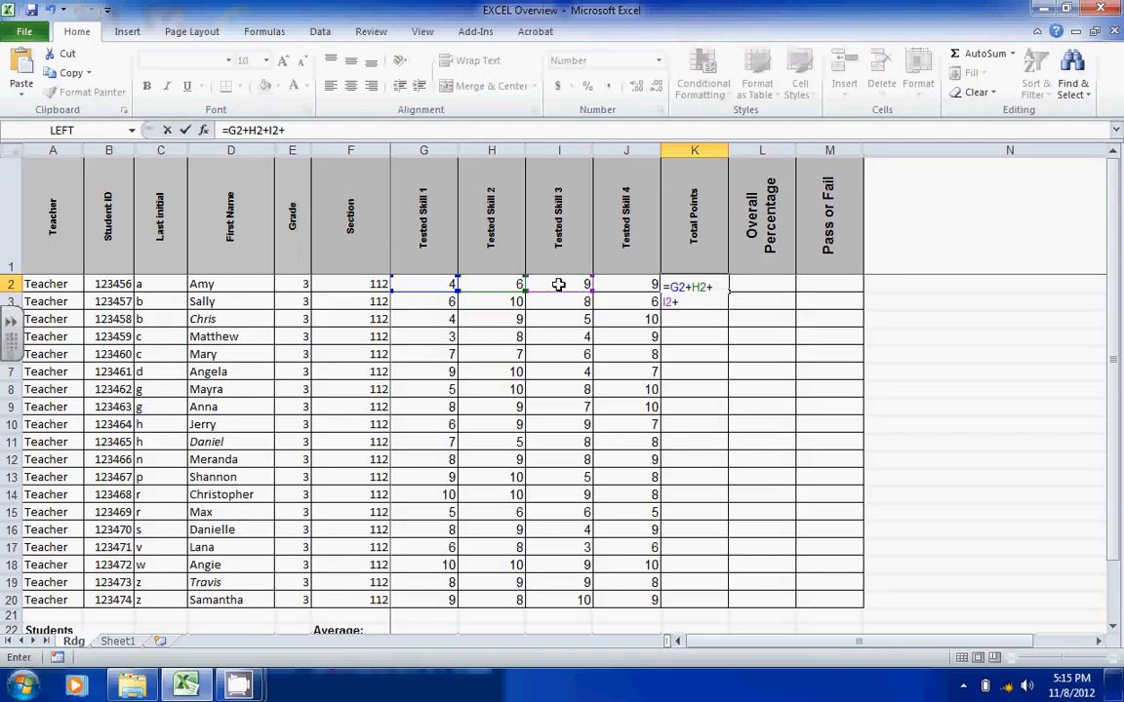
pyautogui.click(634, 286)
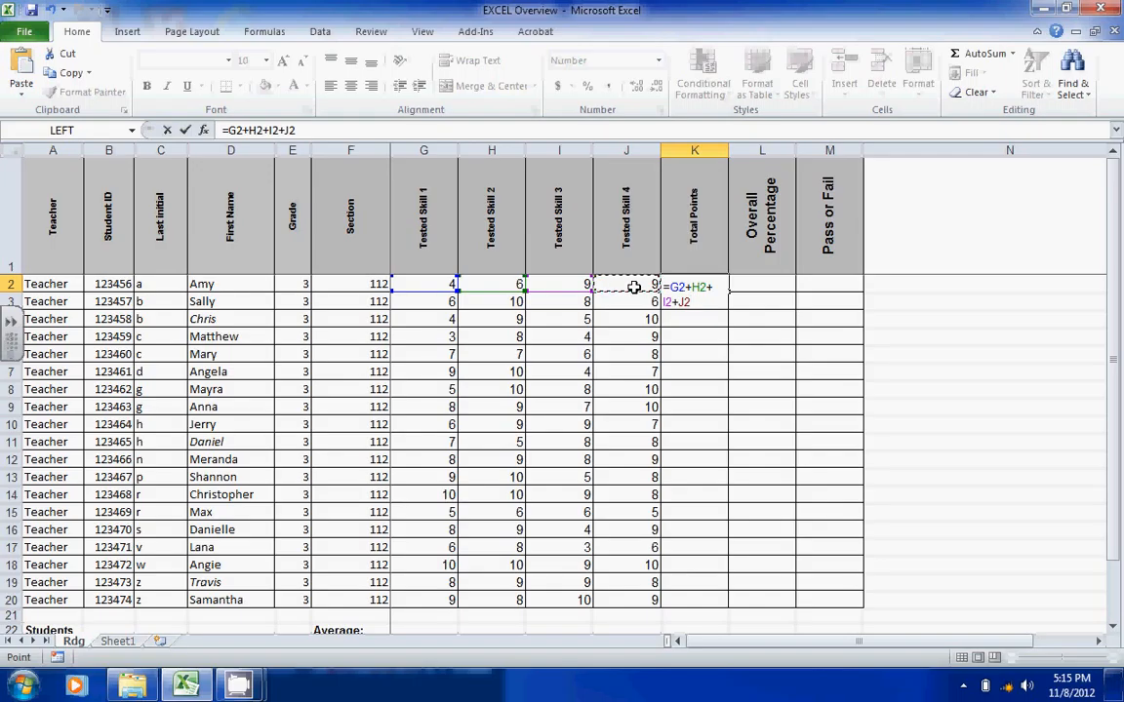
pyautogui.write(')')
pyautogui.press('Return')
pyautogui.press('Return')
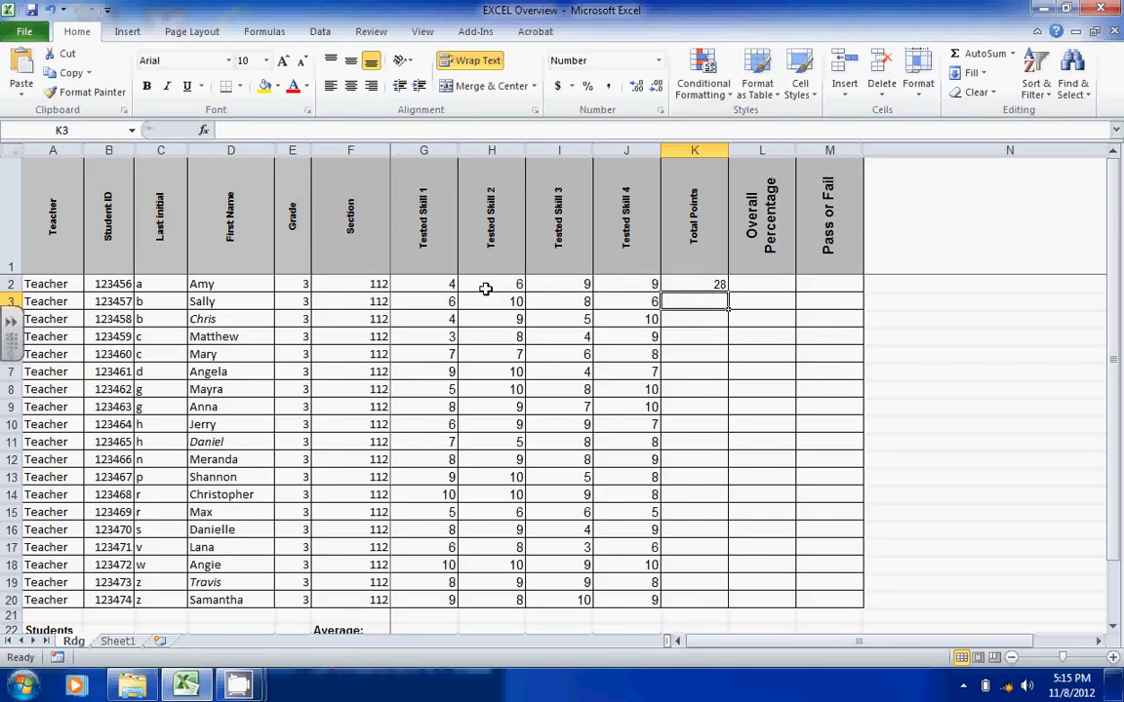
# - Review the formula in K2 and the empty Total Points cells beneath it
pyautogui.click(713, 284)
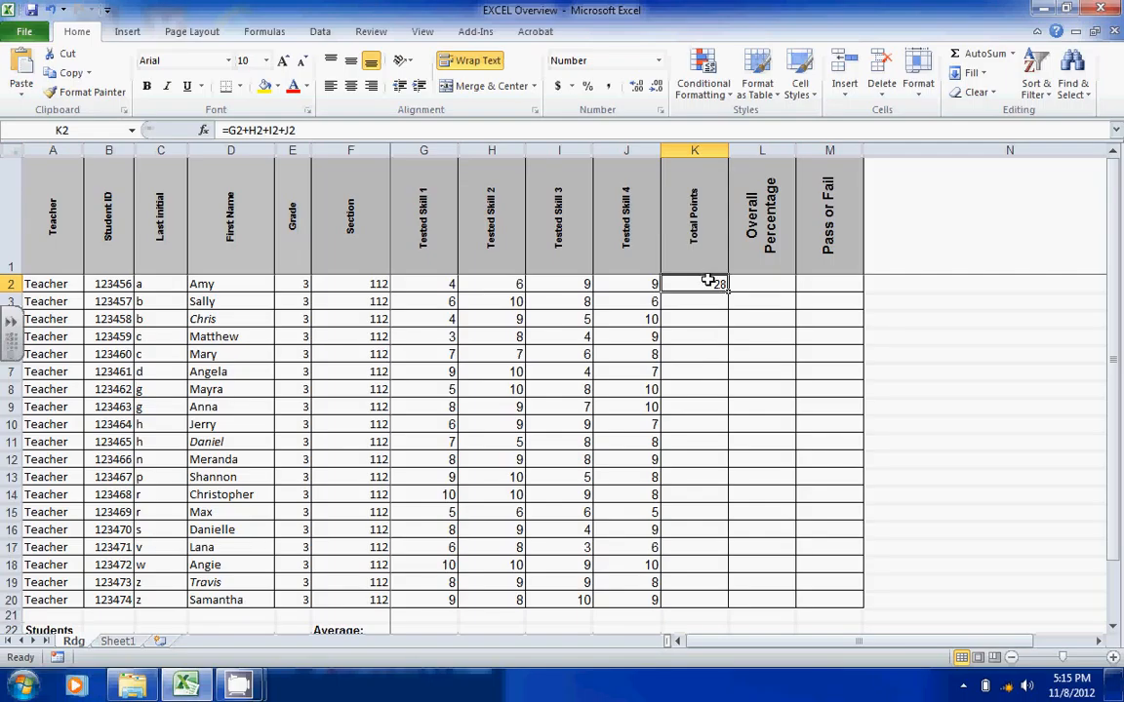
pyautogui.click(697, 306)
pyautogui.click(694, 320)
pyautogui.click(694, 337)
pyautogui.click(694, 356)
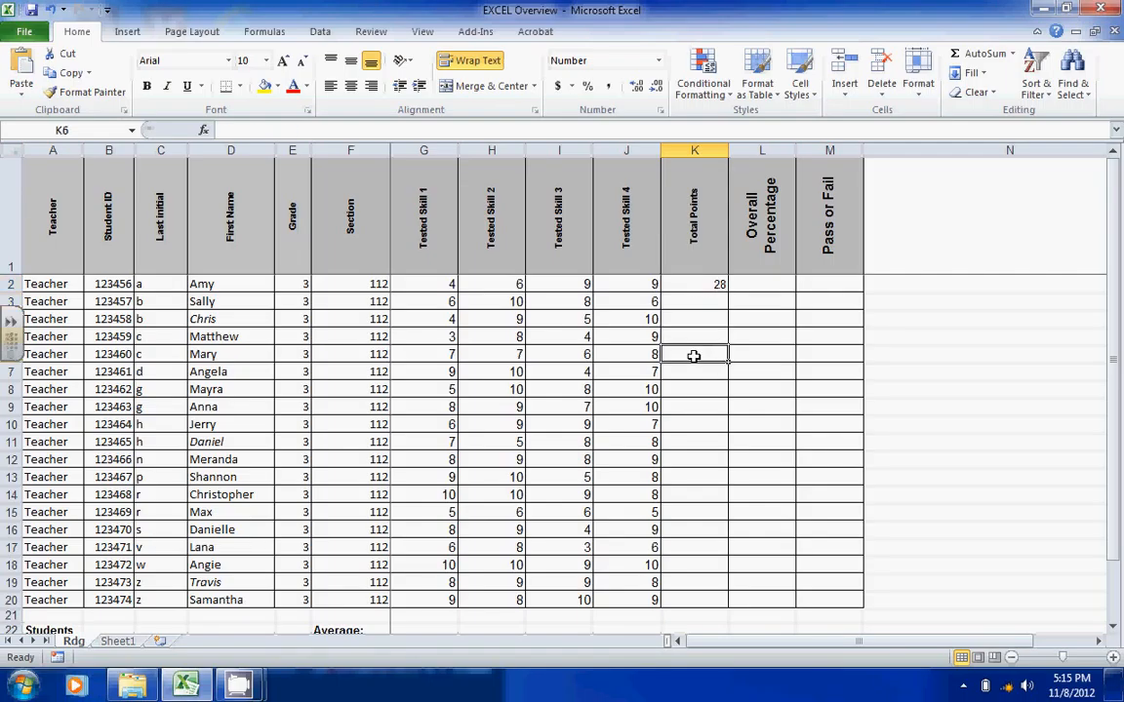
pyautogui.click(701, 306)
pyautogui.click(702, 319)
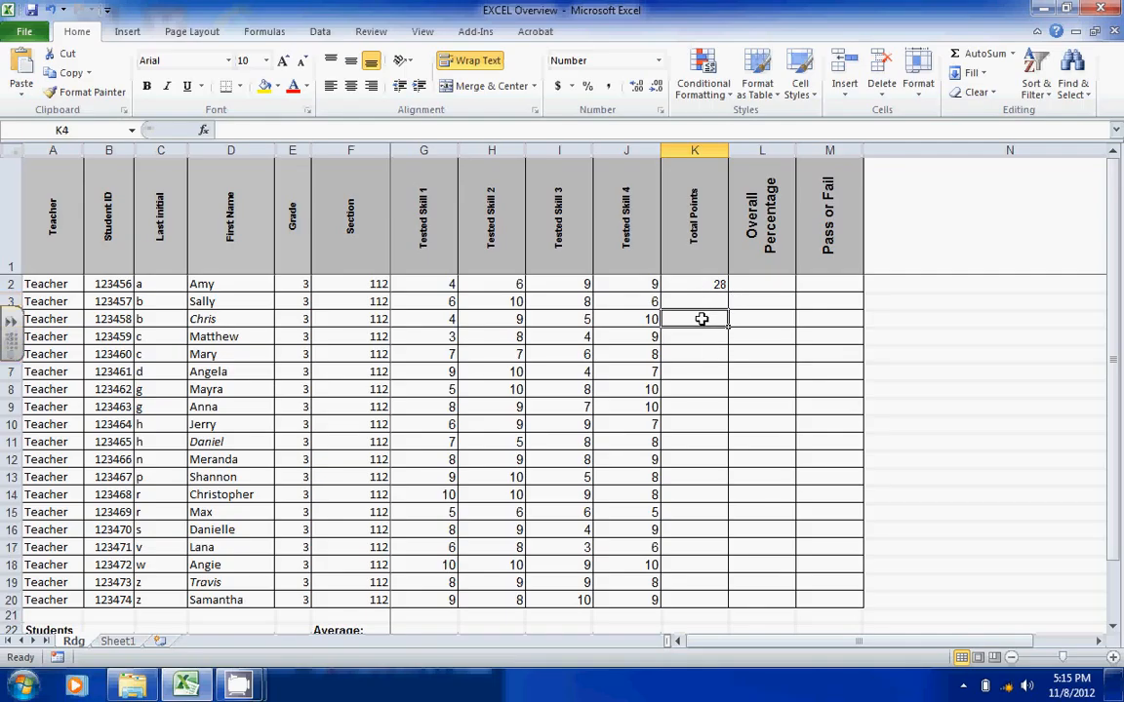
pyautogui.click(703, 332)
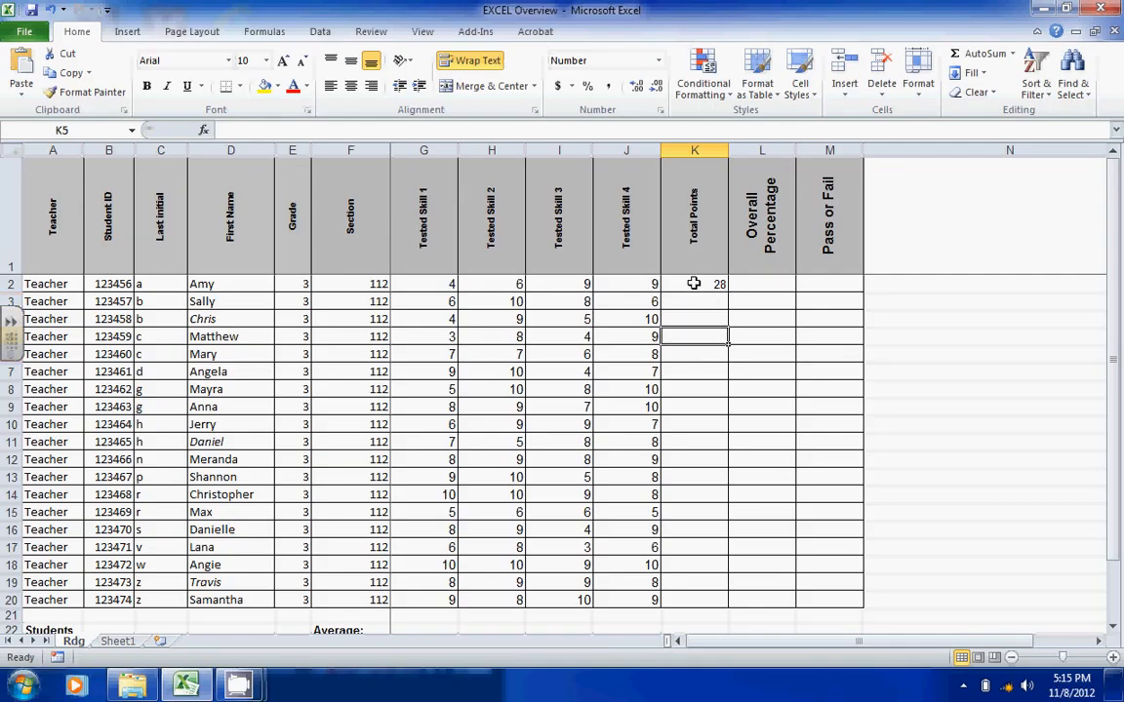
# - Fill the addition formula from K2 down through K20 and check the copied formula in K16
pyautogui.click(692, 283)
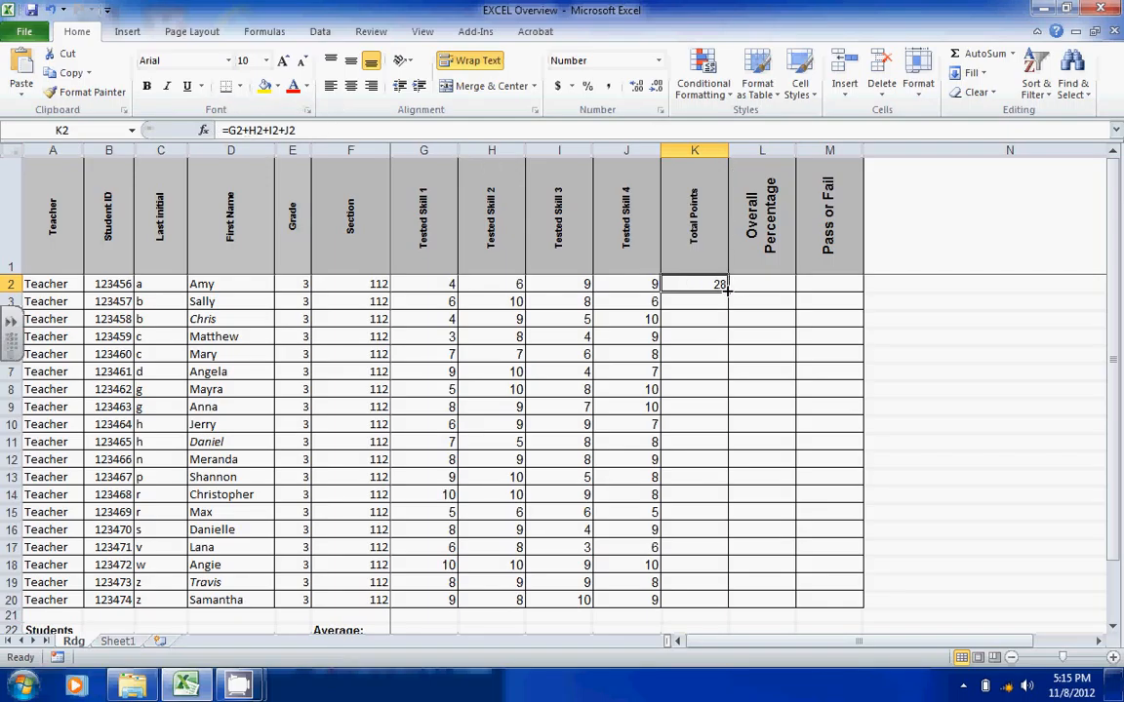
pyautogui.moveTo(726, 290); pyautogui.dragTo(713, 602)
pyautogui.click(709, 529)
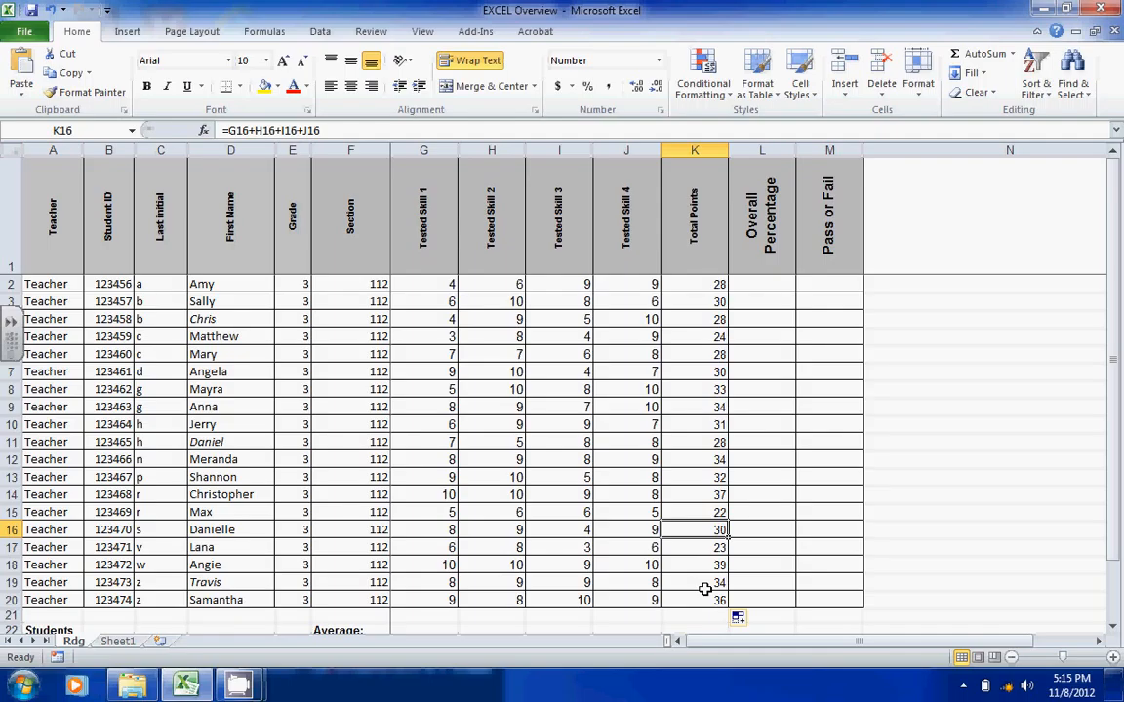
# - Clear the contents of the Total Points cells K2:K20
pyautogui.moveTo(712, 284); pyautogui.dragTo(684, 599)
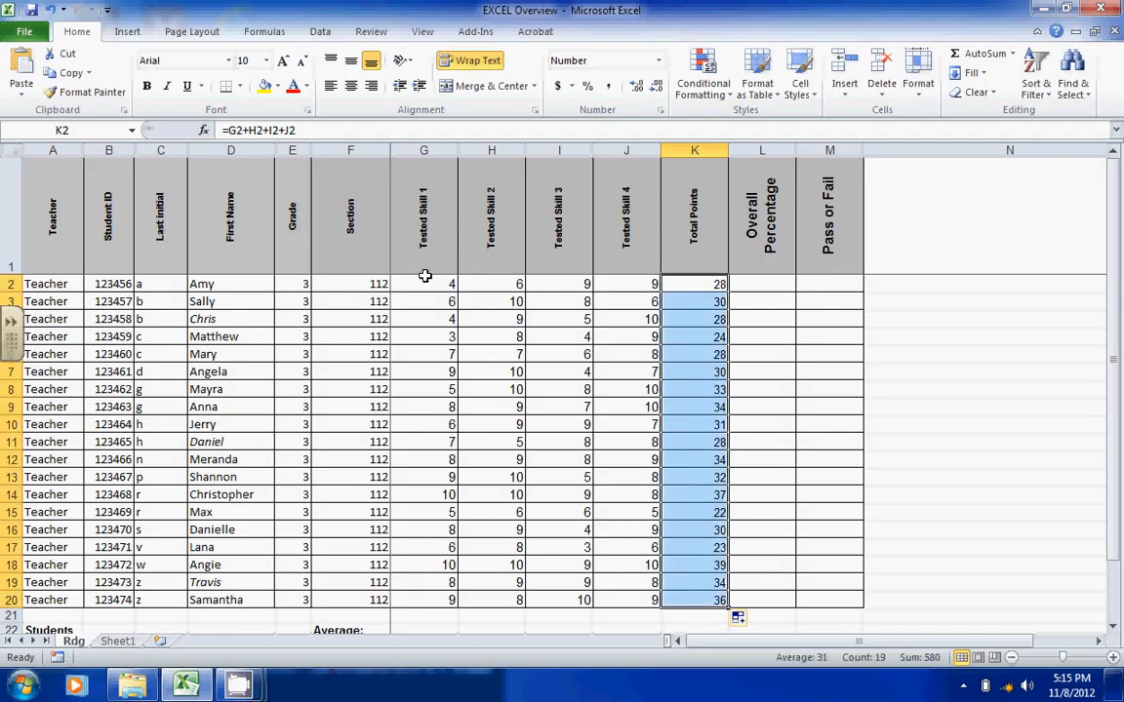
pyautogui.rightClick(687, 459)
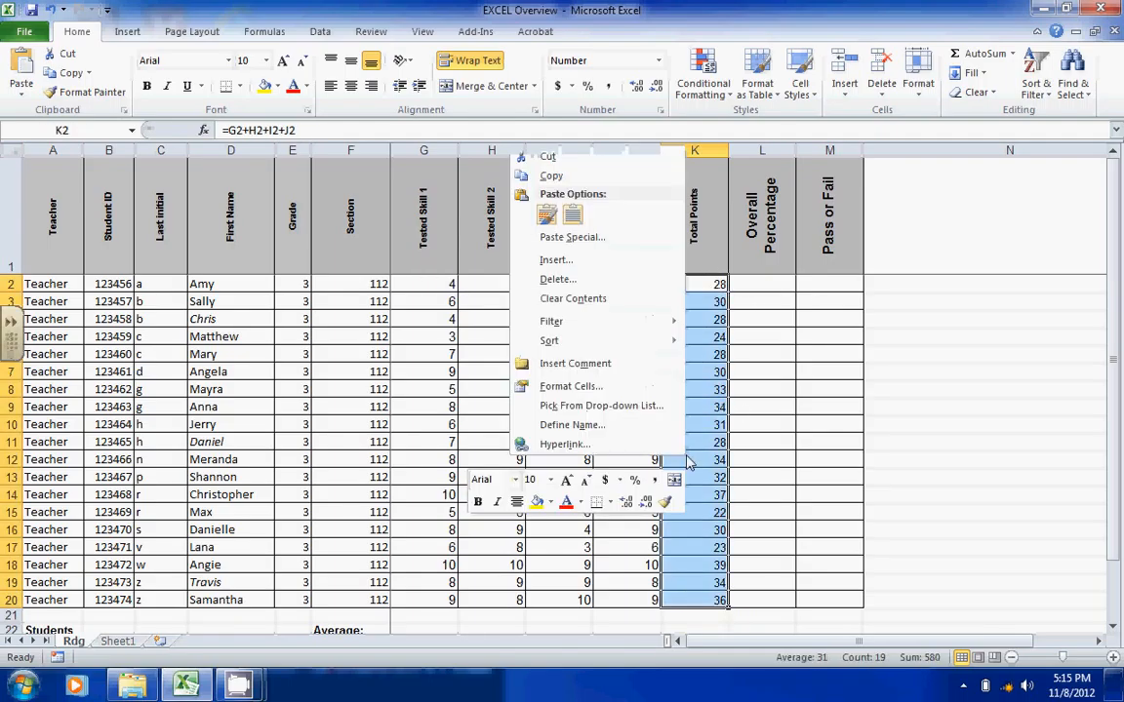
pyautogui.click(605, 298)
# - Subtract the first student's Tested Skill 3 score from Tested Skill 4 by entering =J2-I2 in Total Points cell K2
pyautogui.click(709, 283)
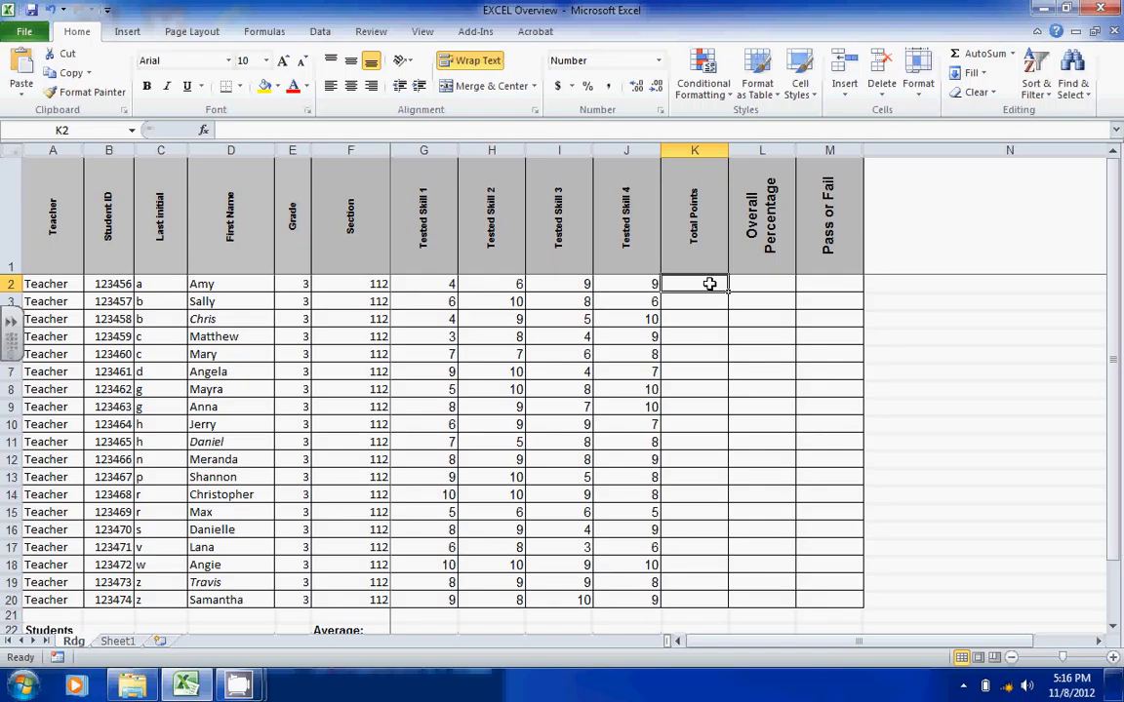
pyautogui.write('=')
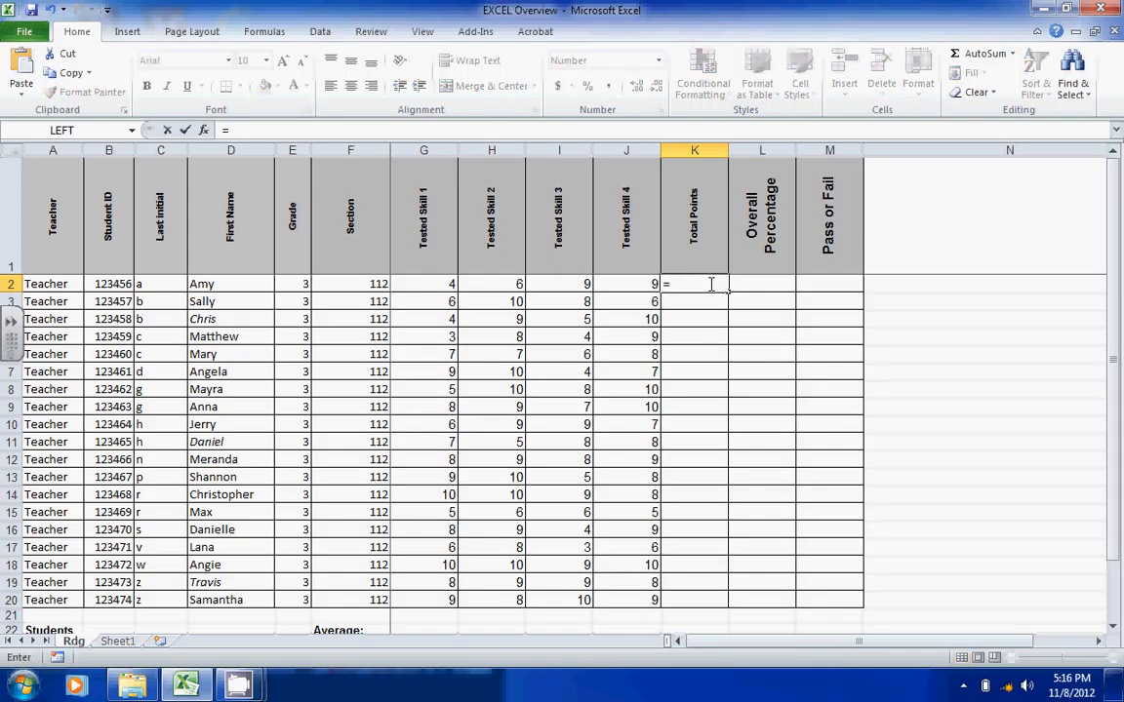
pyautogui.click(635, 284)
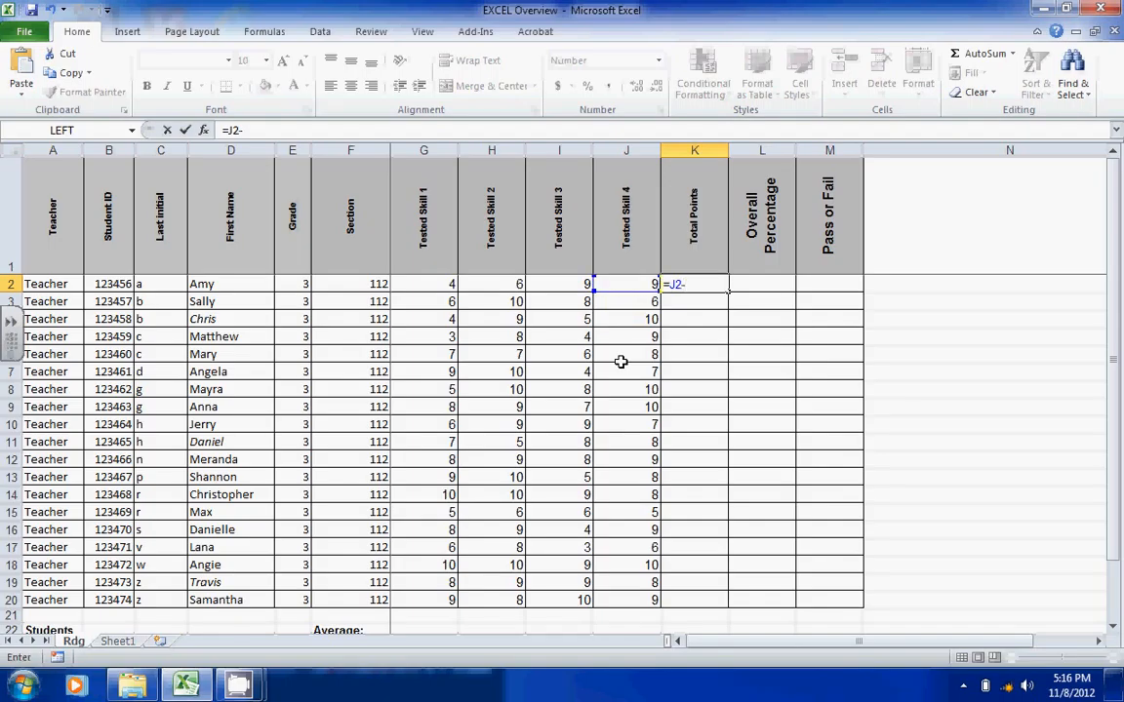
pyautogui.click(569, 284)
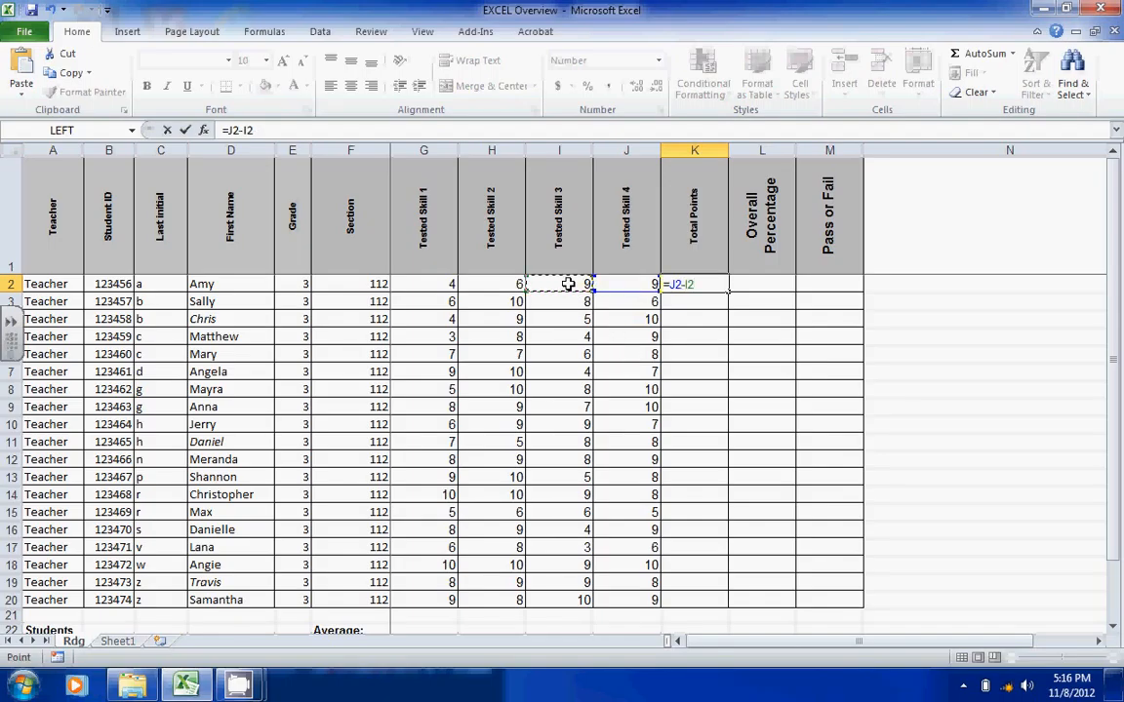
pyautogui.press('Return')
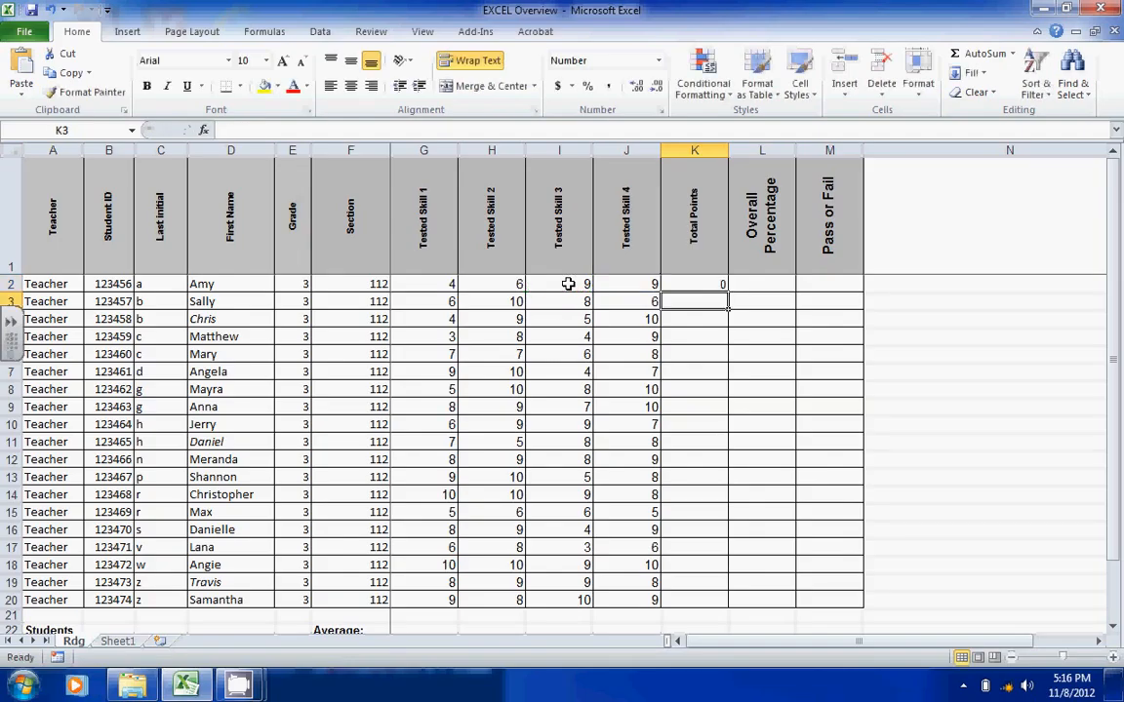
# - Fill the subtraction formula from K2 down through K20 and clear the contents of that range
pyautogui.click(694, 284)
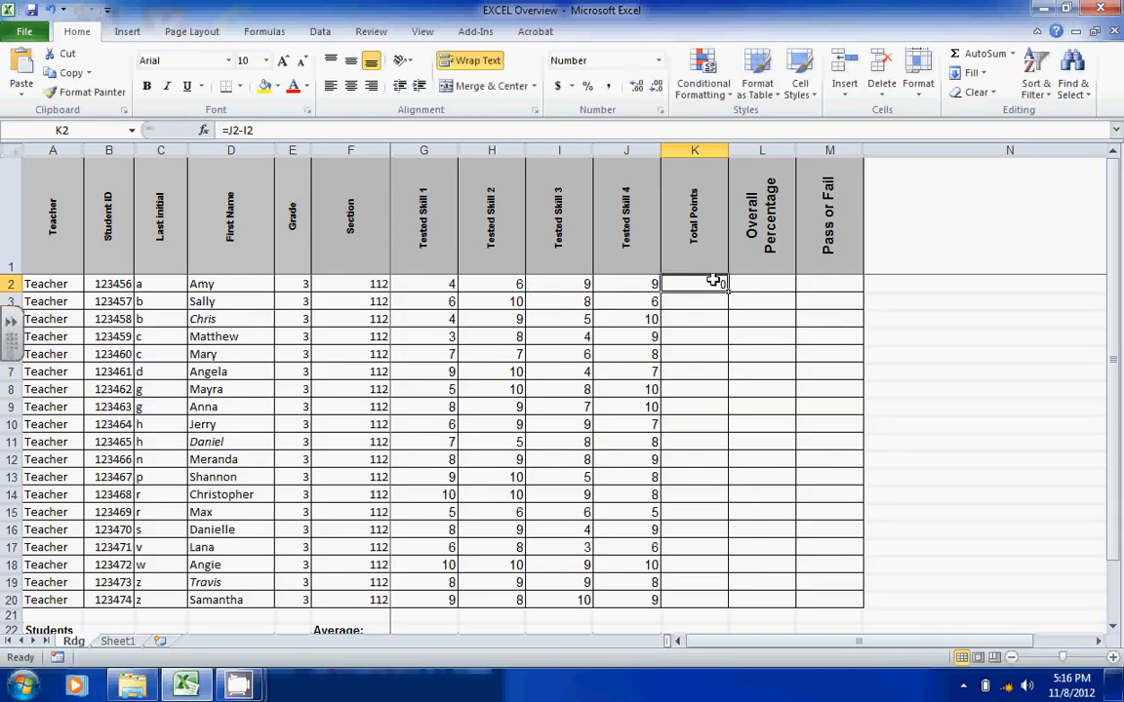
pyautogui.moveTo(729, 291); pyautogui.dragTo(705, 599)
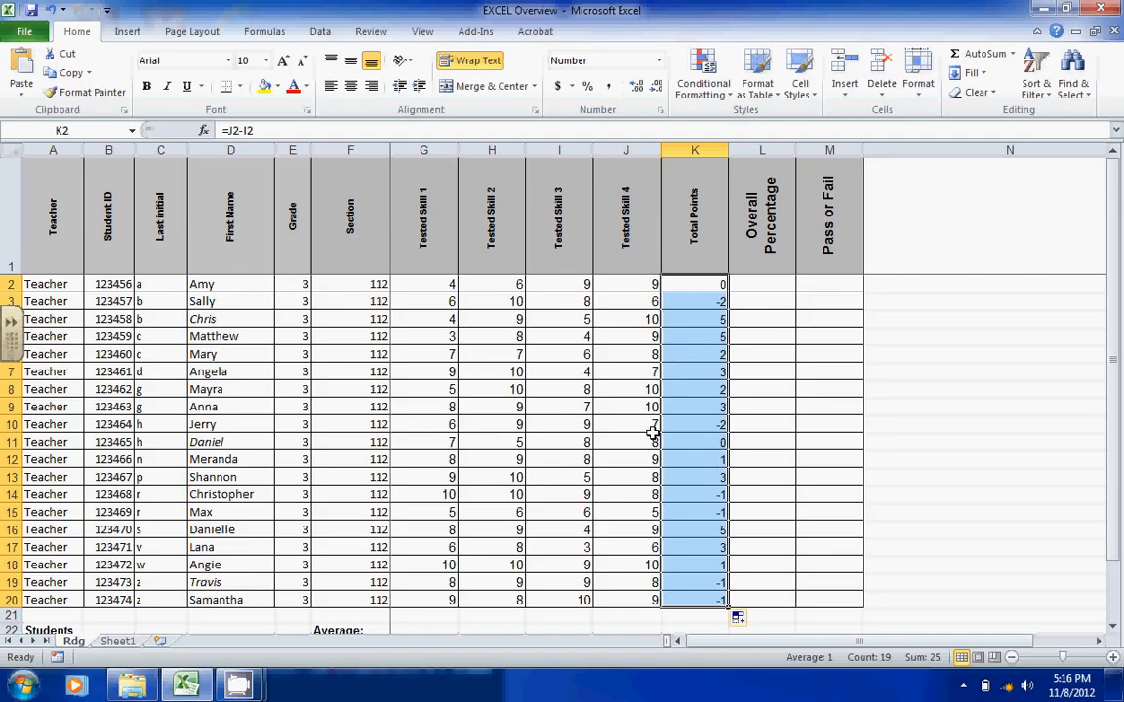
pyautogui.rightClick(706, 437)
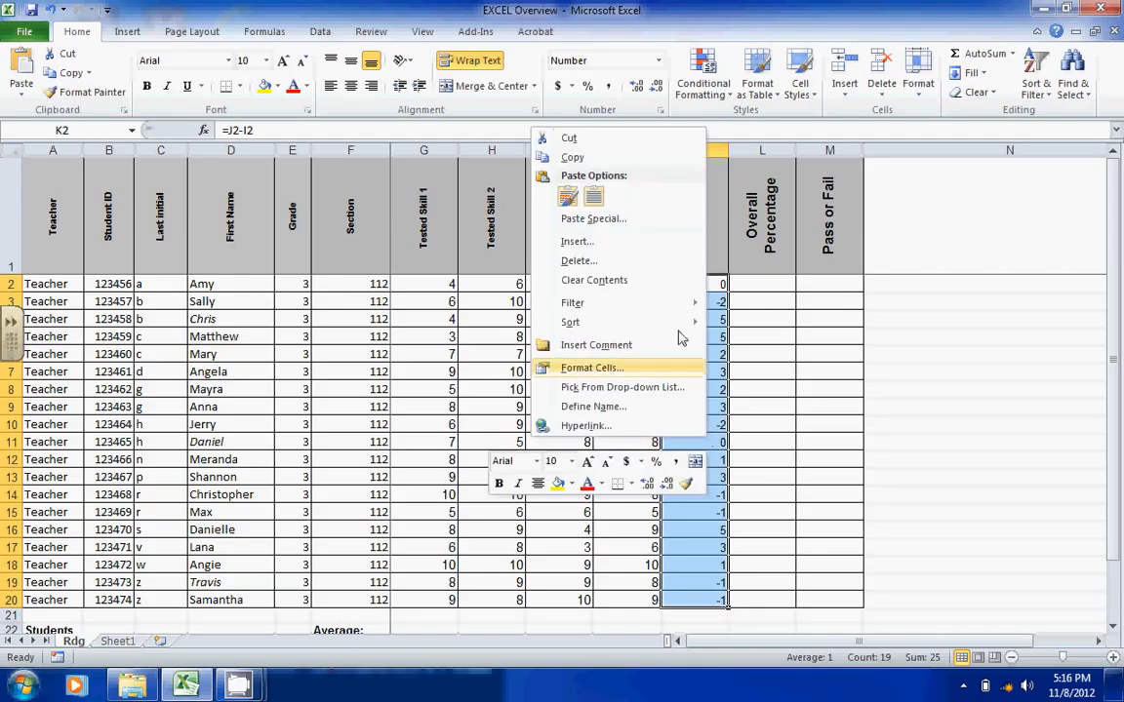
pyautogui.click(639, 283)
# - Divide the first student's Tested Skill 4 score by Tested Skill 3 by entering =J2/I2 in Total Points cell K2
pyautogui.click(692, 284)
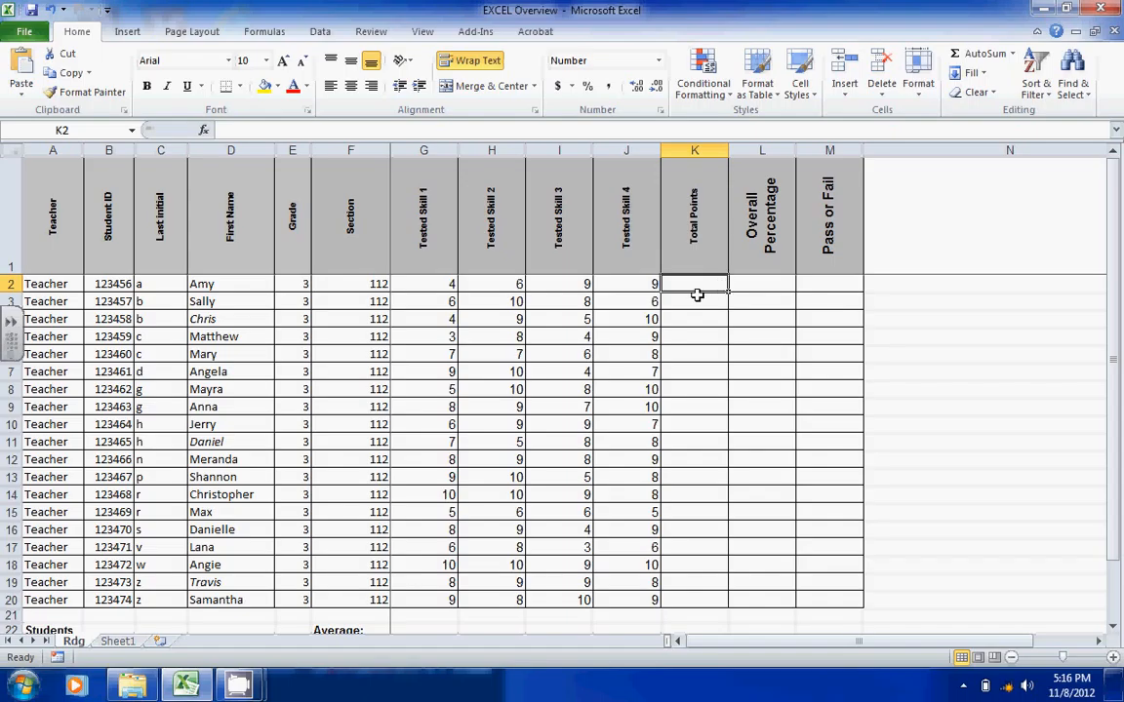
pyautogui.write('=')
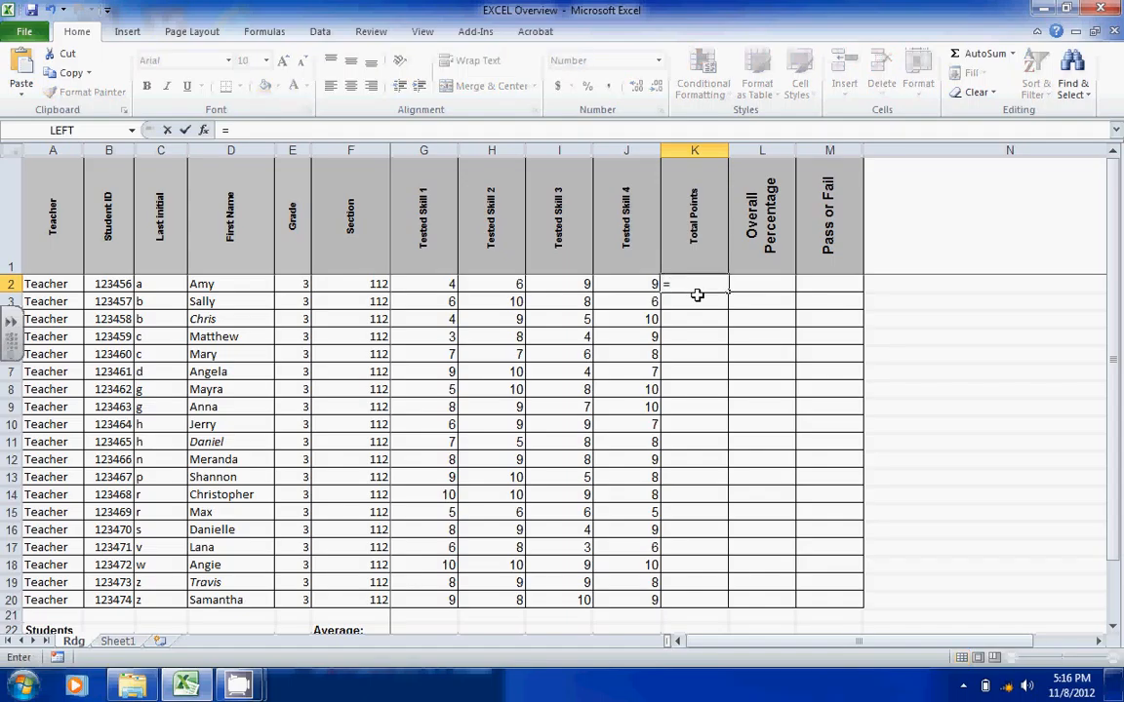
pyautogui.click(626, 284)
pyautogui.write('/')
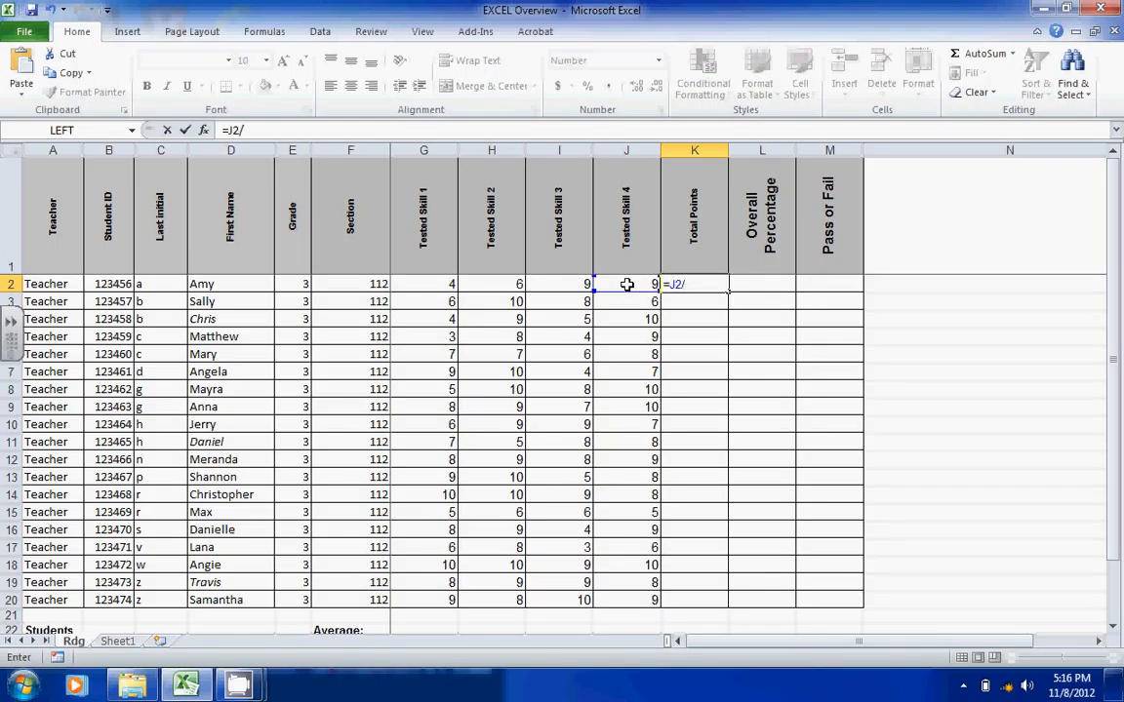
pyautogui.click(572, 284)
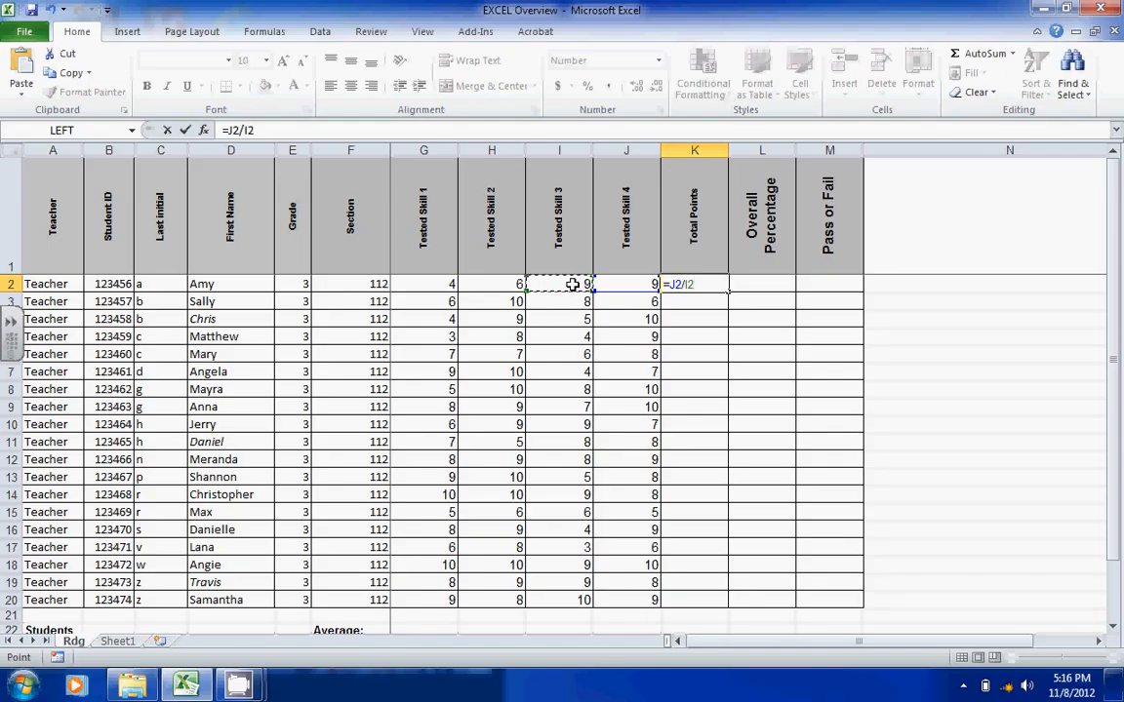
pyautogui.press('Return')
# - Fill the division formula from K2 down through K20 and clear the contents of that range
pyautogui.click(707, 286)
pyautogui.moveTo(728, 293); pyautogui.dragTo(722, 602)
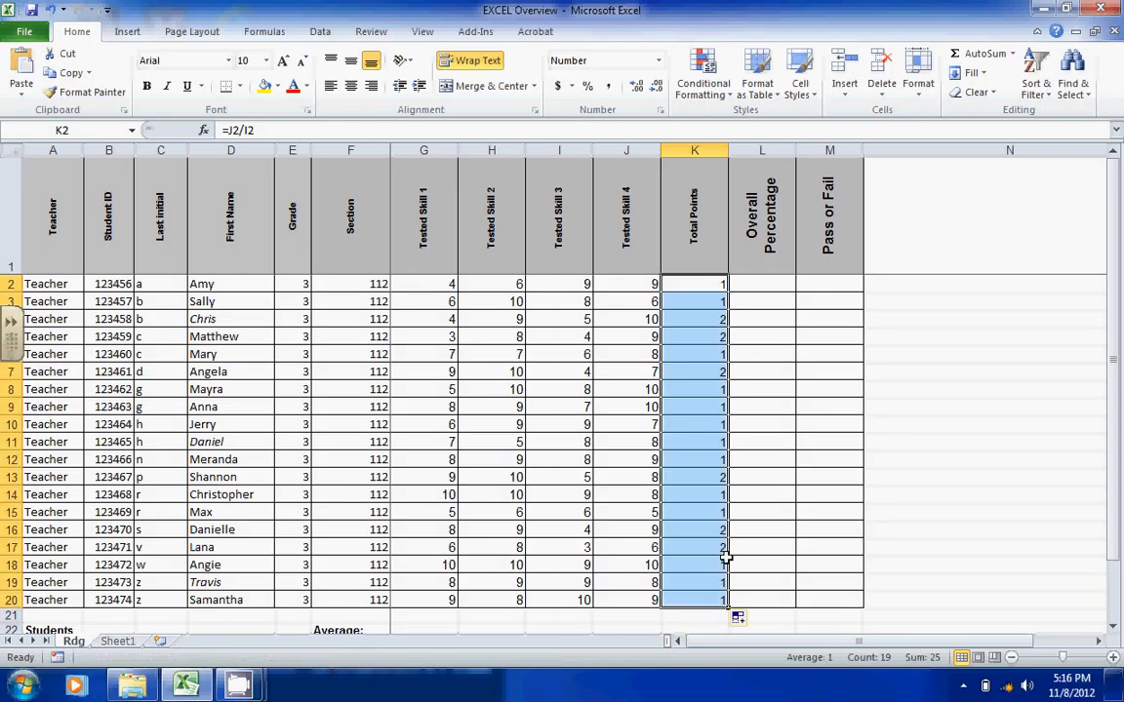
pyautogui.rightClick(701, 509)
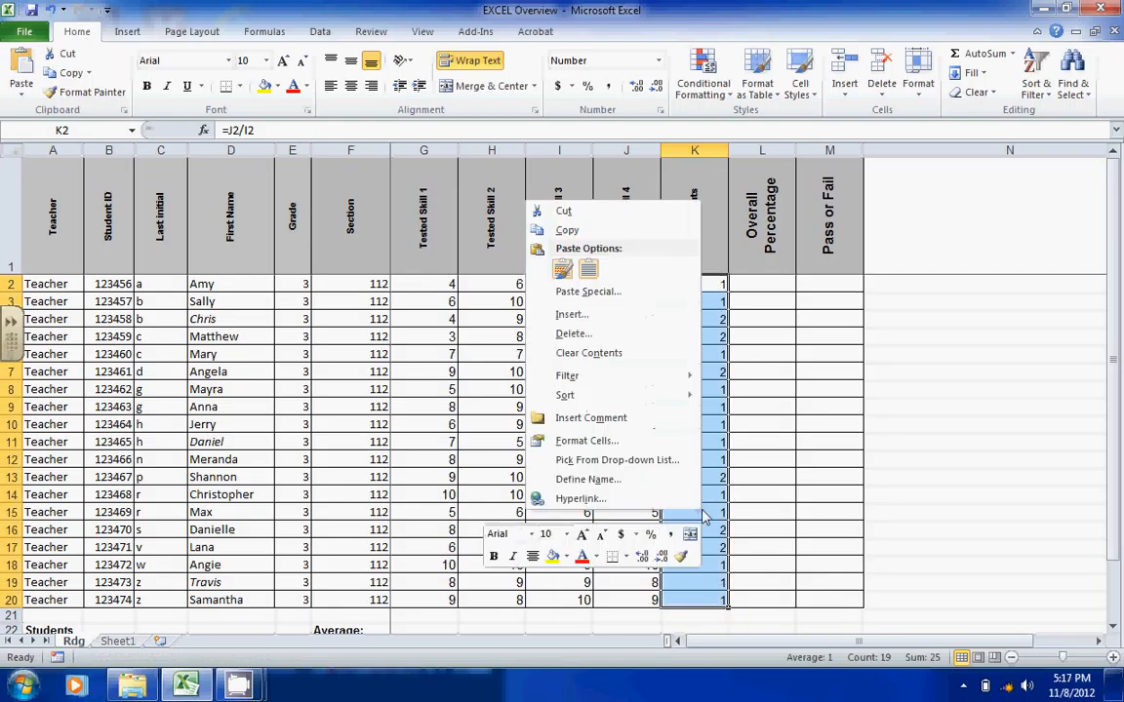
pyautogui.click(659, 352)
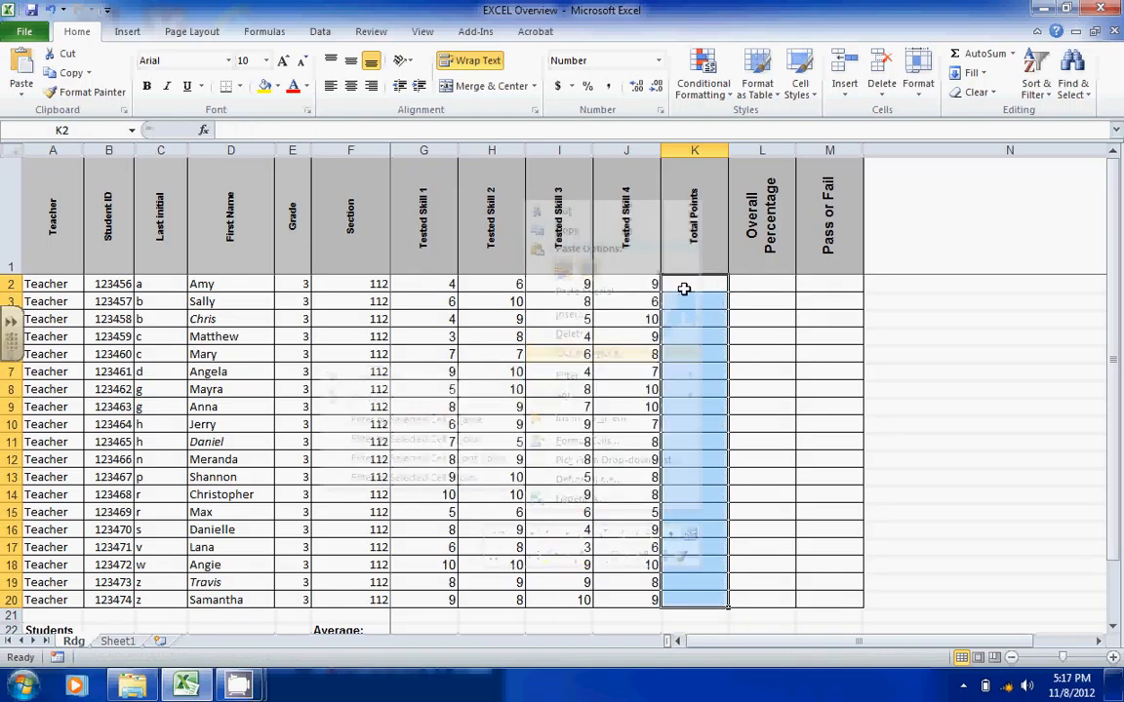
# - Multiply the first student's Tested Skill 4 and Tested Skill 3 scores by entering =J2*I2 in Total Points cell K2
pyautogui.click(683, 289)
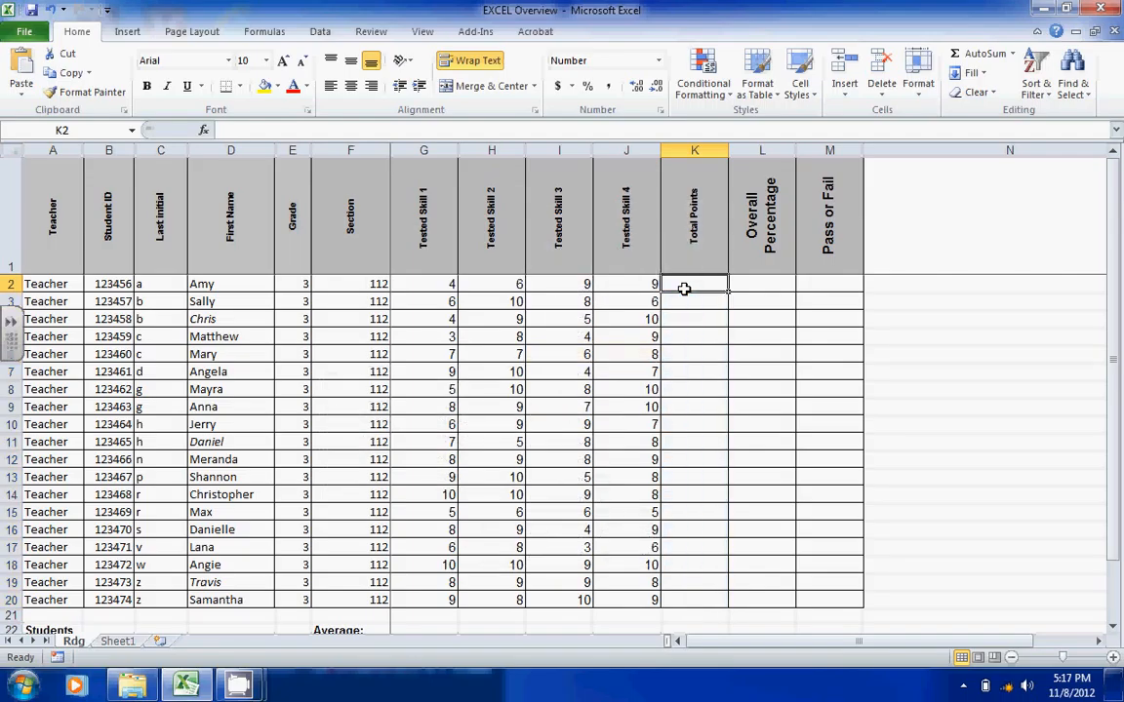
pyautogui.write('=')
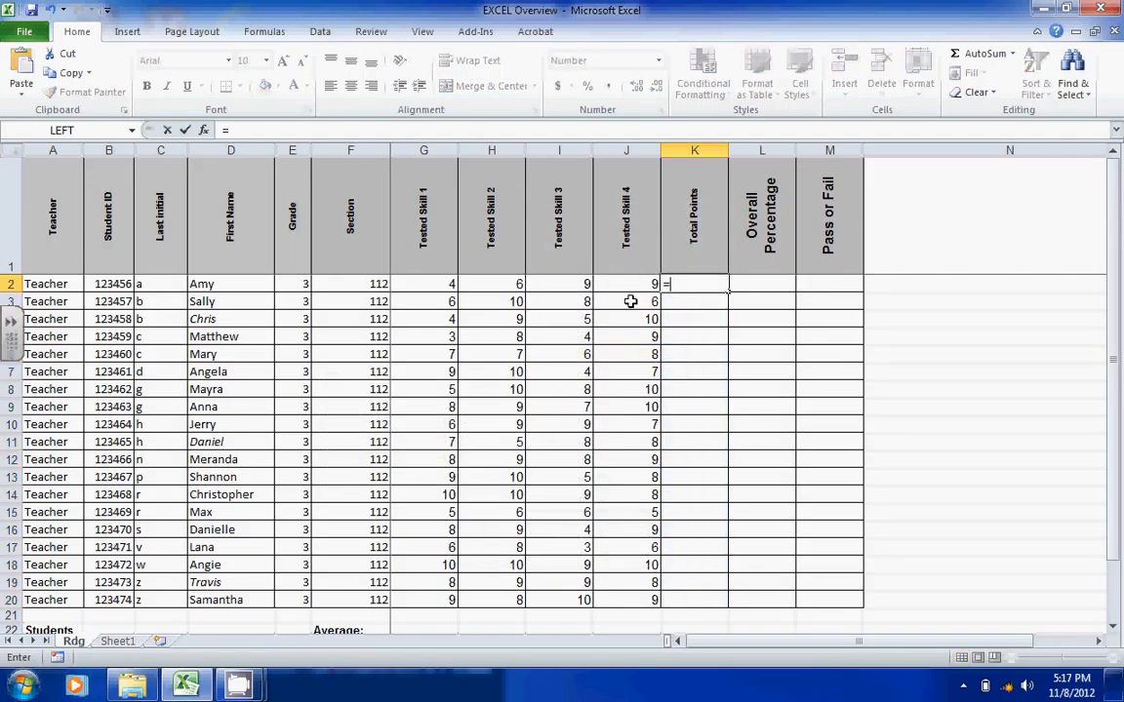
pyautogui.click(632, 285)
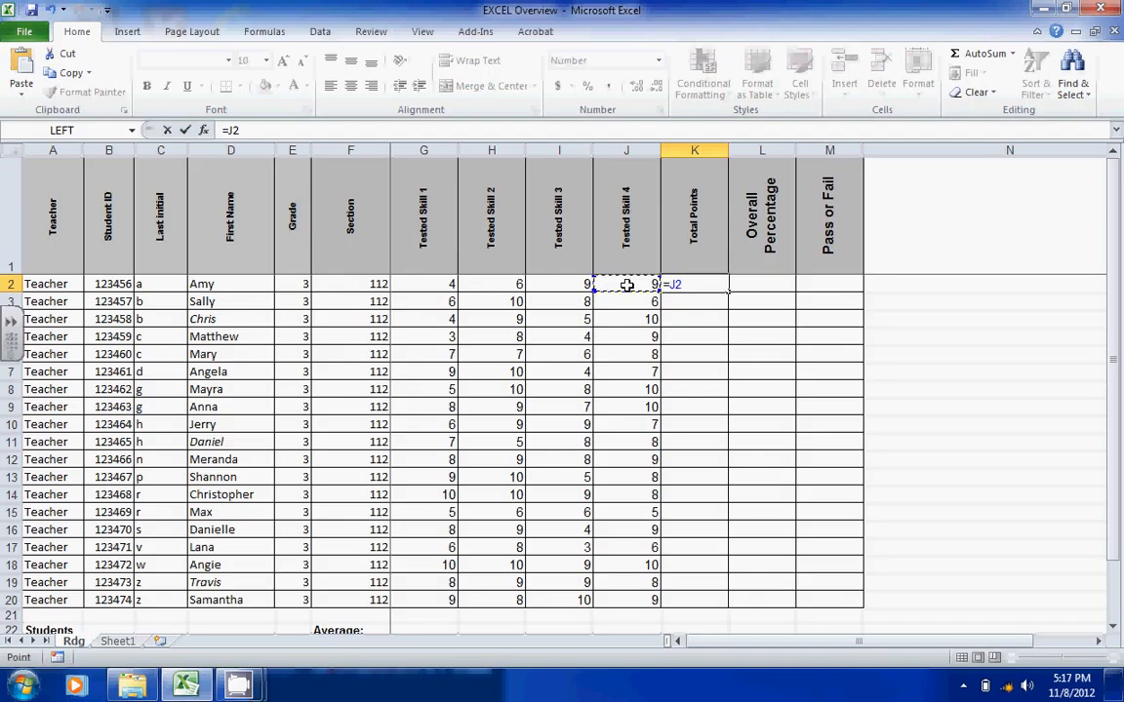
pyautogui.write('*')
pyautogui.click(573, 285)
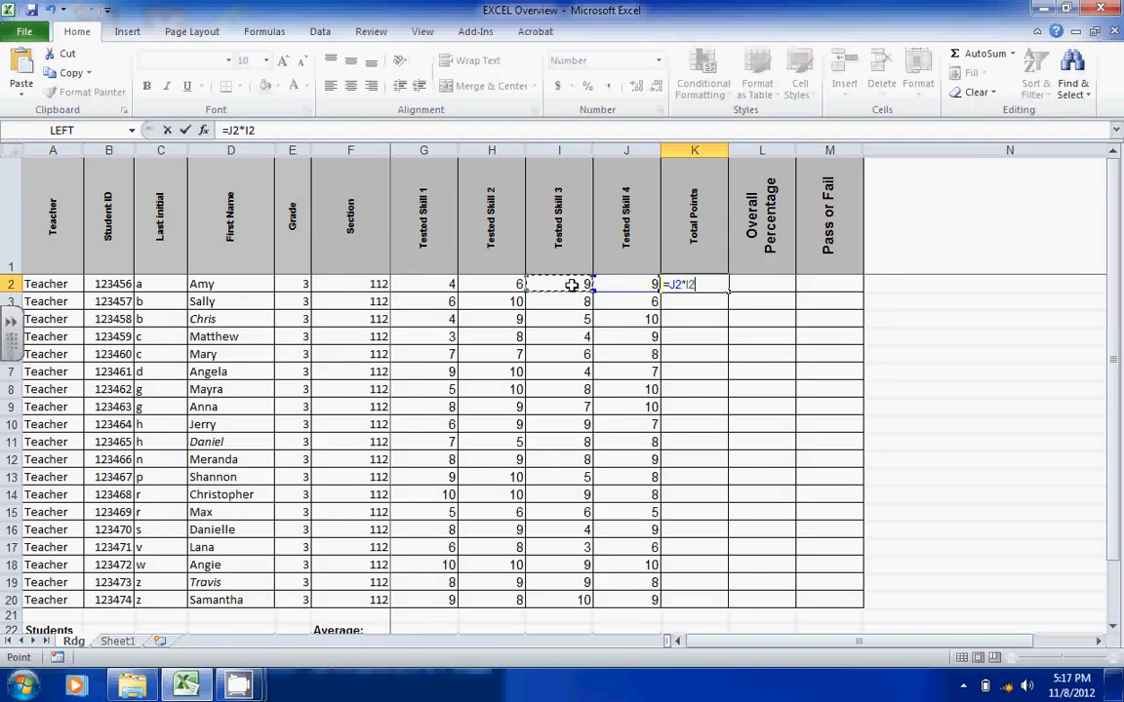
pyautogui.press('Return')
# - Fill the multiplication formula from K2 down through K20 and clear the contents of that range
pyautogui.click(705, 285)
pyautogui.moveTo(728, 292); pyautogui.dragTo(734, 612)
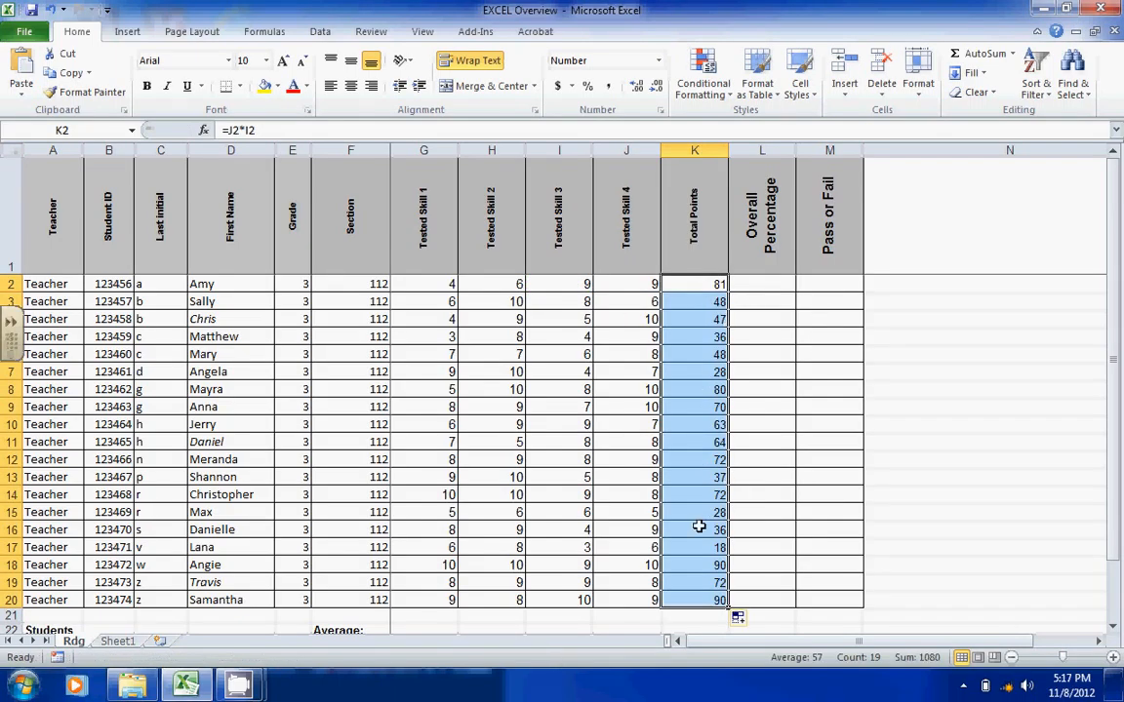
pyautogui.rightClick(707, 527)
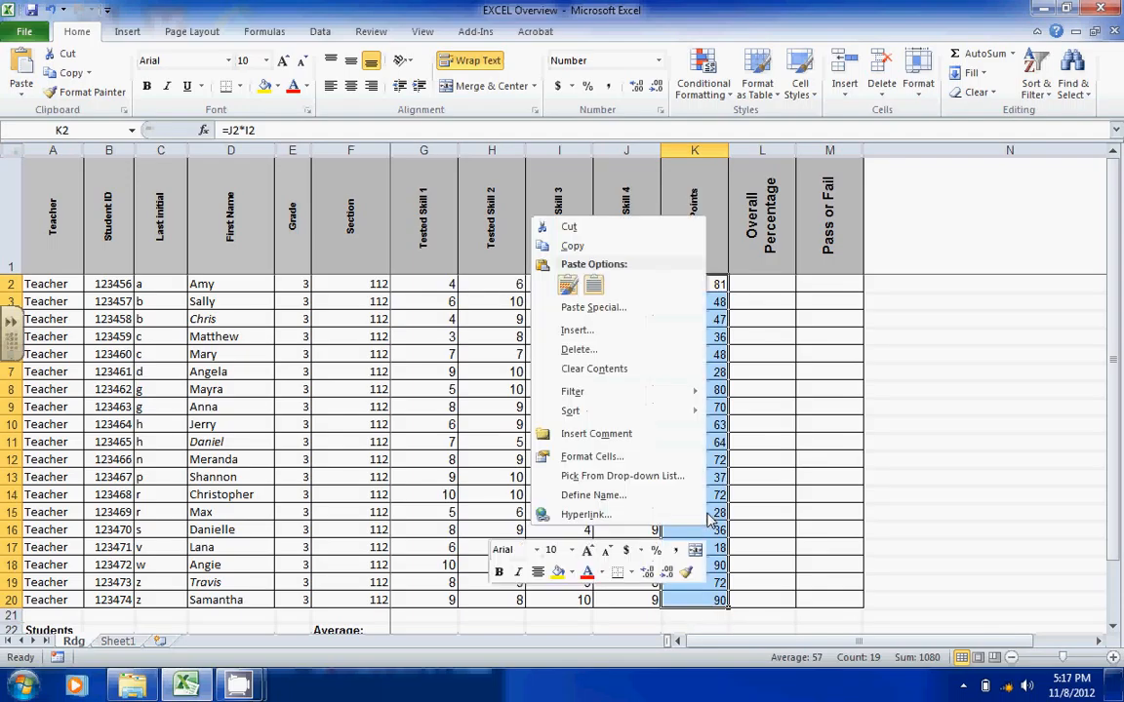
pyautogui.click(655, 370)
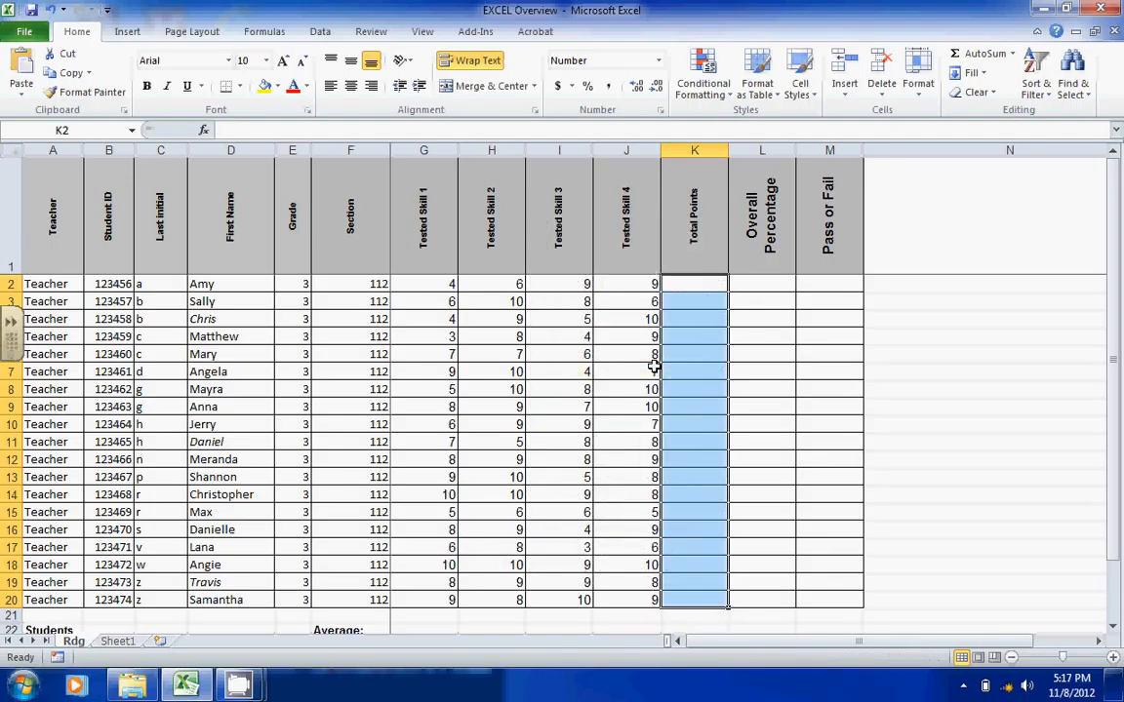
# - Total the first student's four Tested Skill scores by entering =SUM(G2:J2) in Total Points cell K2
pyautogui.click(707, 285)
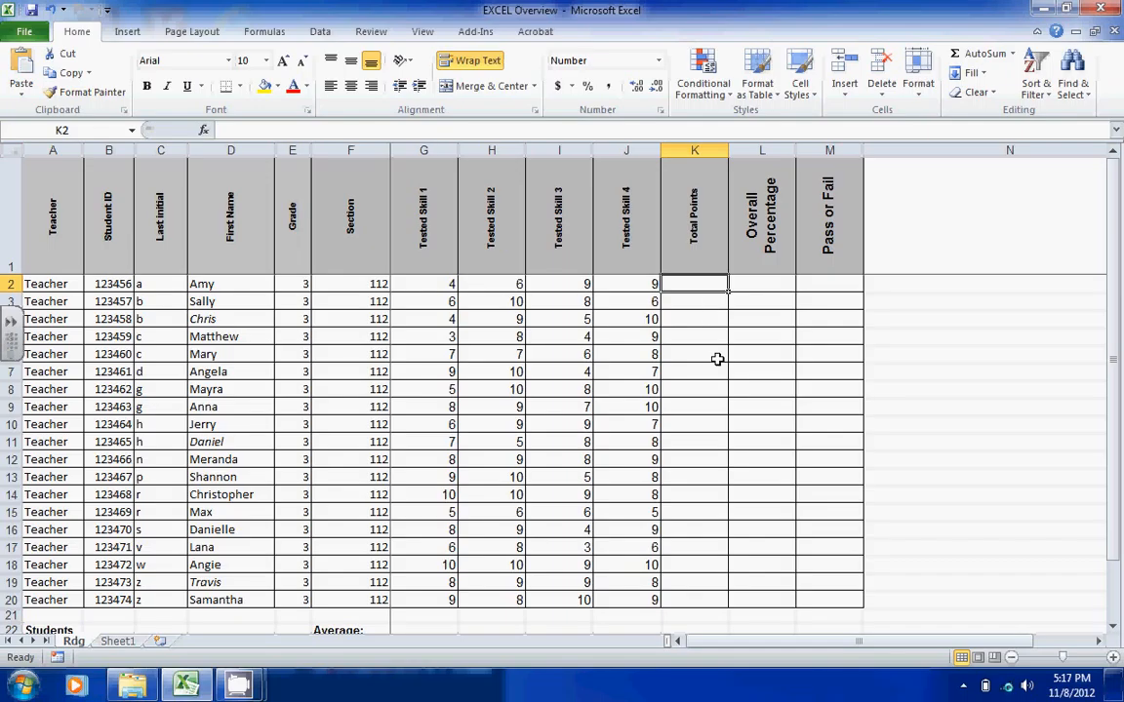
pyautogui.write('=')
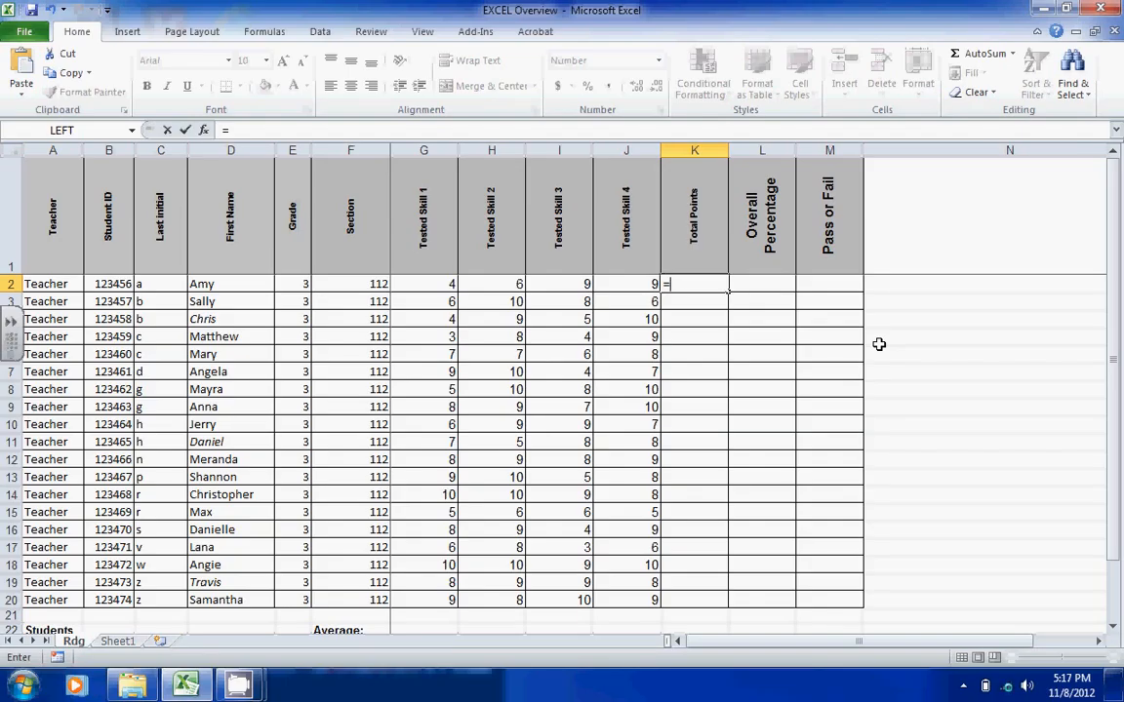
pyautogui.write('SUM')
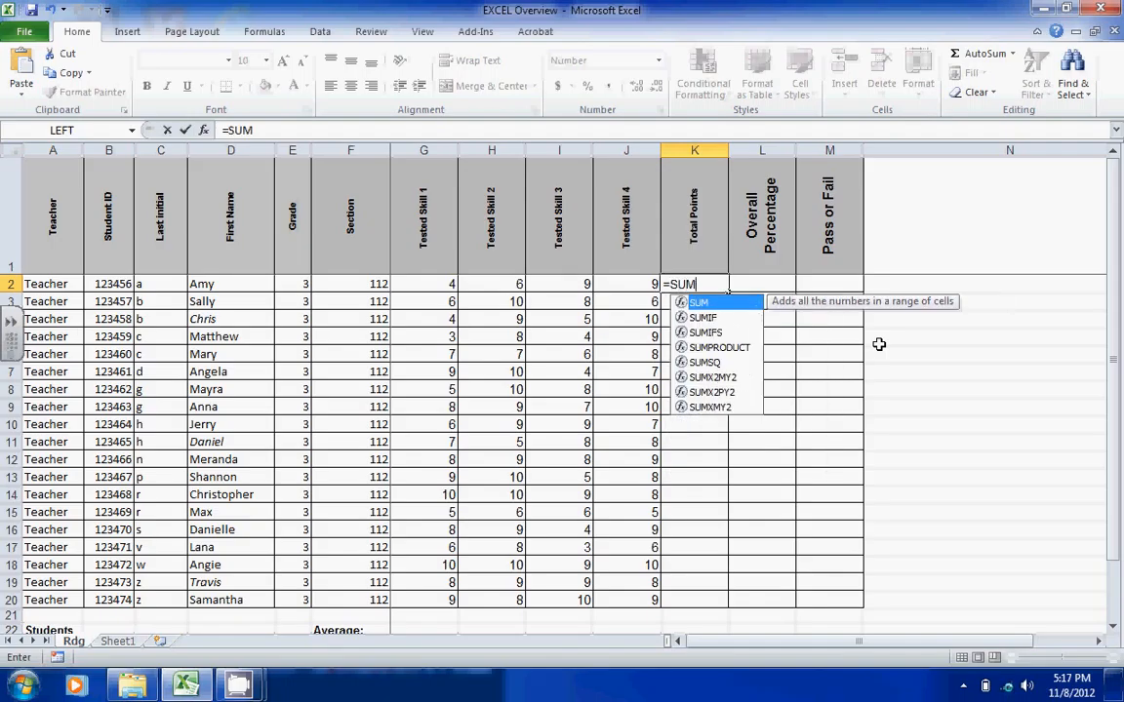
pyautogui.write('(')
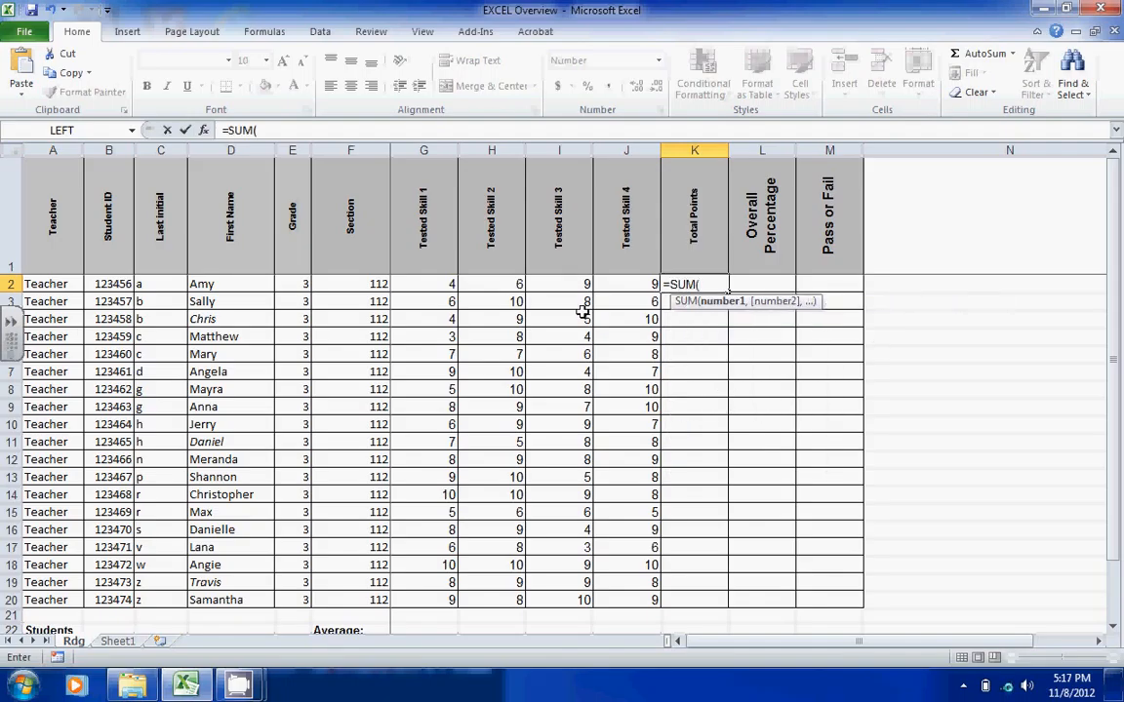
pyautogui.click(446, 283)
pyautogui.moveTo(446, 283); pyautogui.dragTo(614, 285)
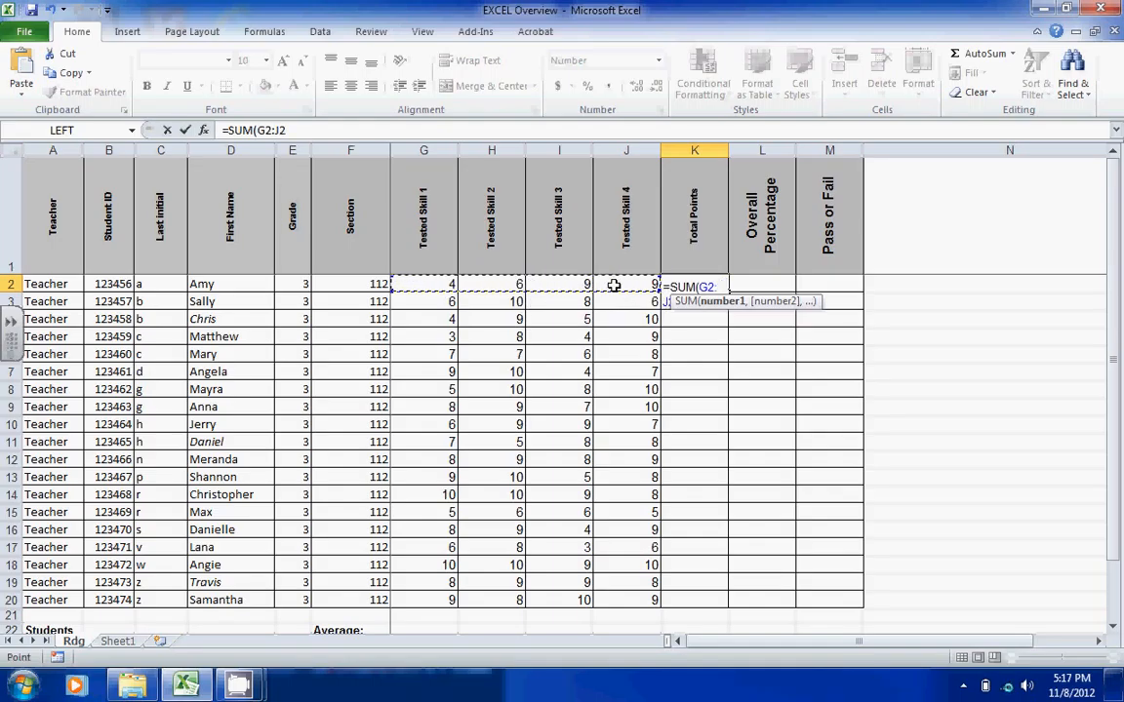
pyautogui.write(')')
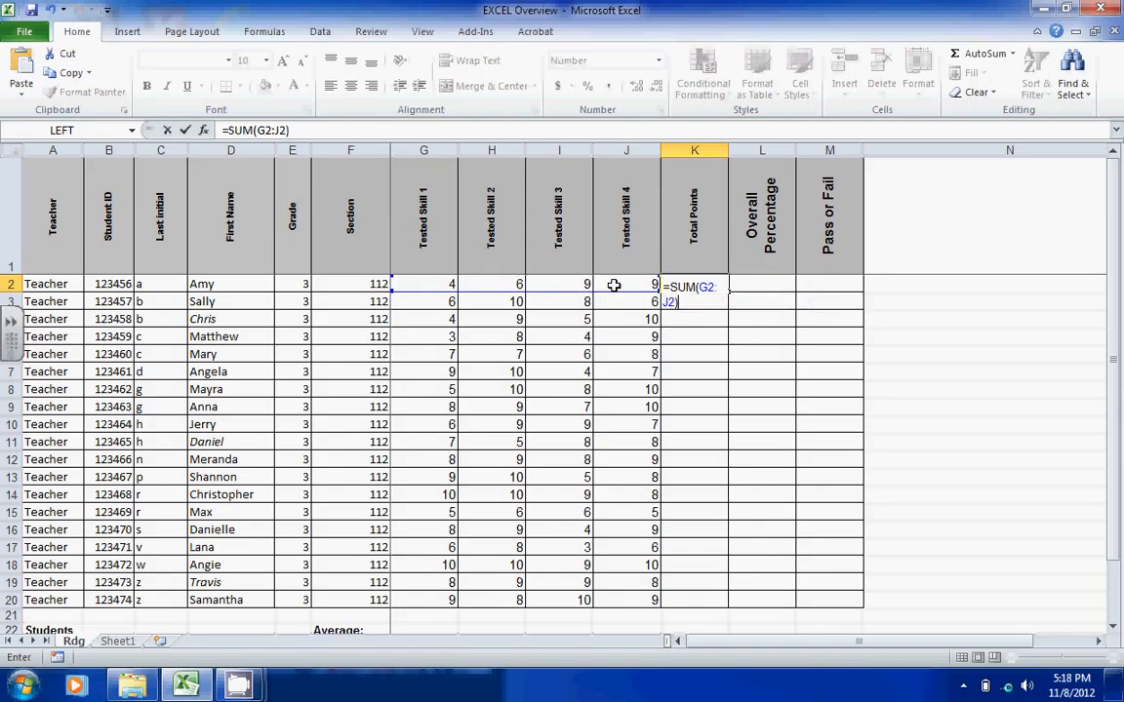
pyautogui.press('Return')
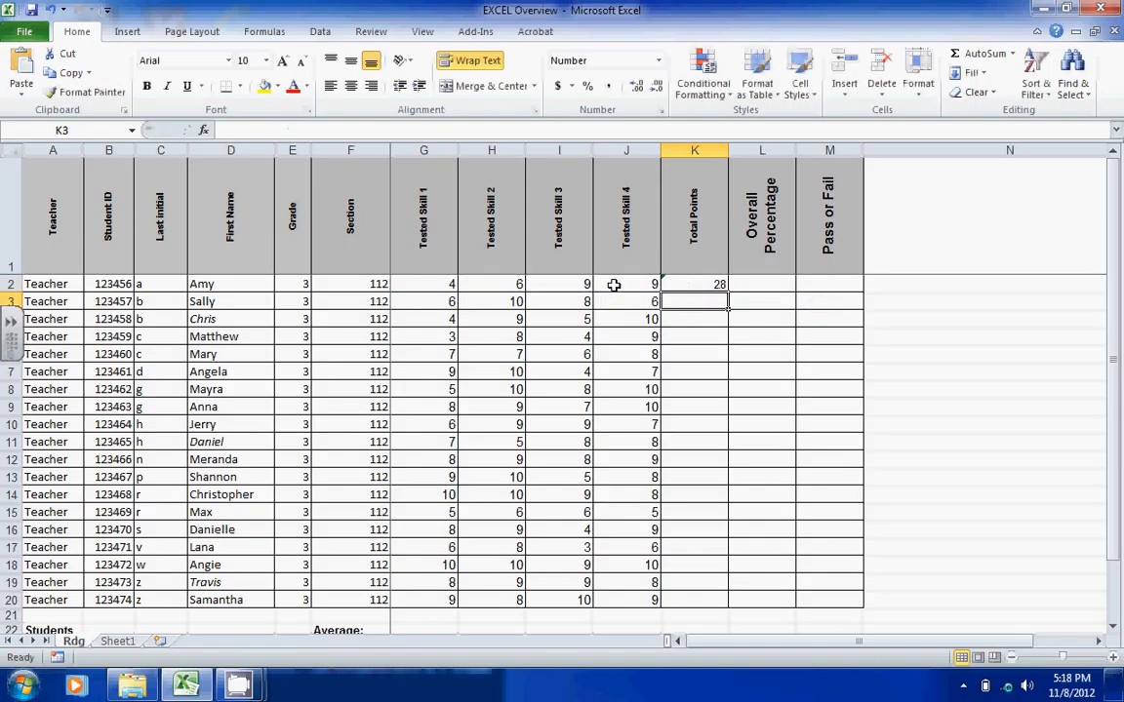
# - Fill the SUM formula from K2 down through K20 and check the copied formulas in a few cells below K2
pyautogui.click(686, 282)
pyautogui.moveTo(728, 292); pyautogui.dragTo(720, 613)
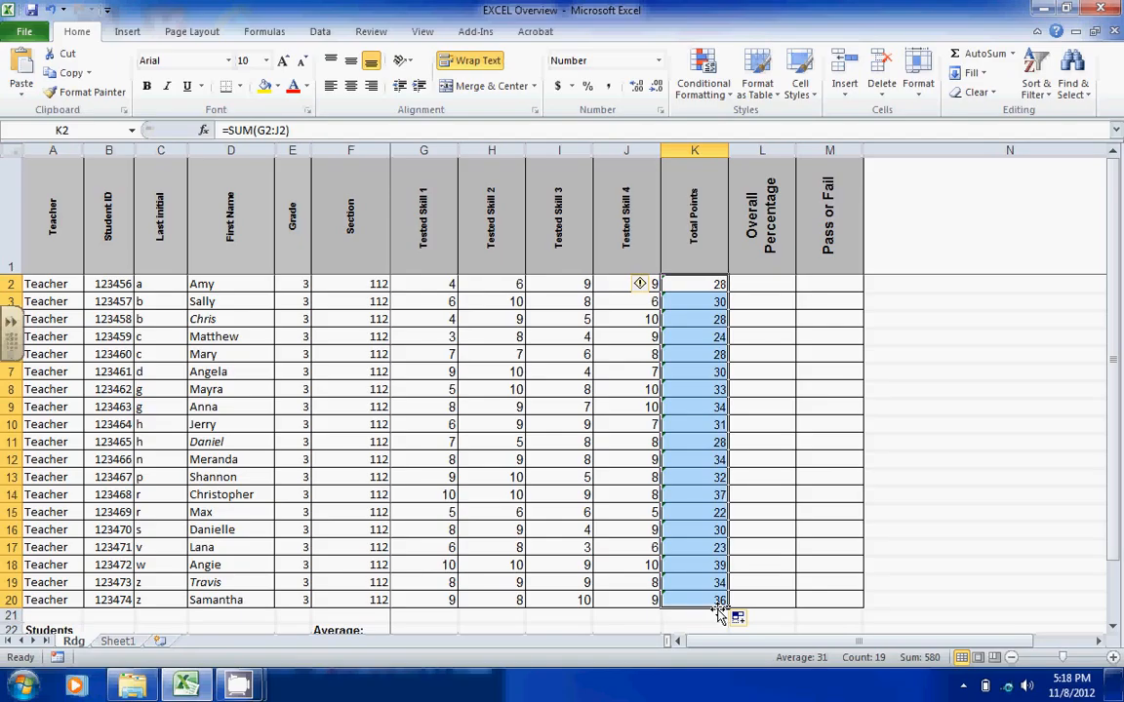
pyautogui.click(677, 301)
pyautogui.click(679, 329)
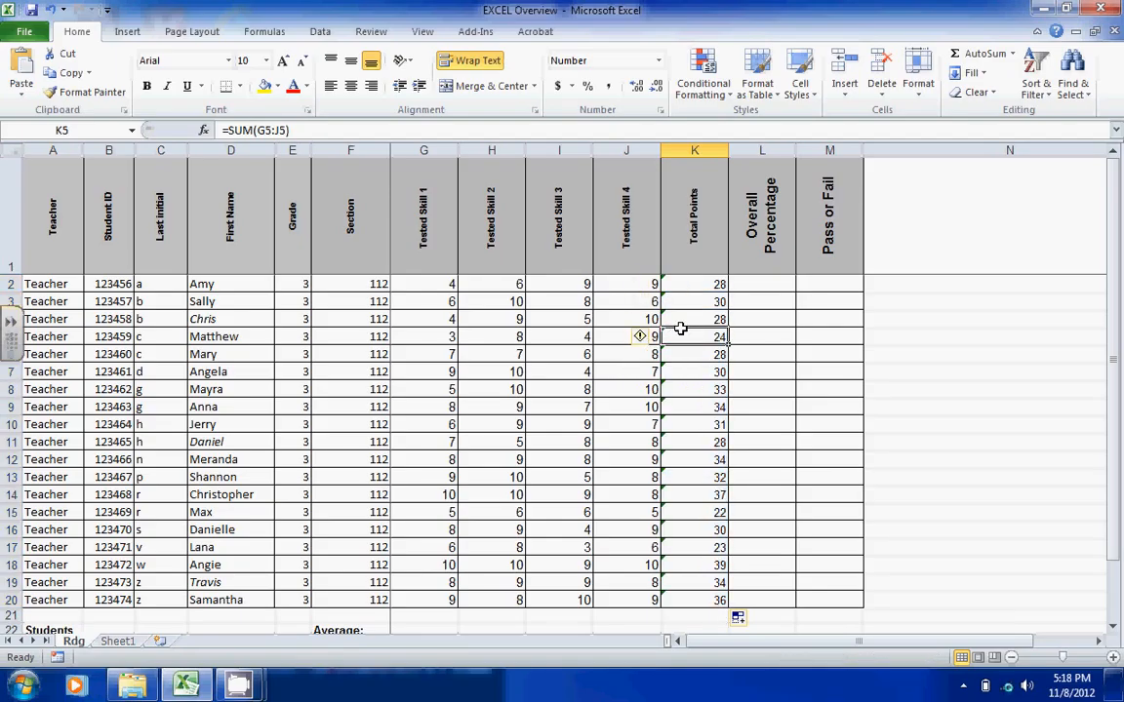
pyautogui.click(678, 353)
# - Ignore the formula error flagged on the Total Points cells K2:K20 and deselect the range
pyautogui.moveTo(672, 280); pyautogui.dragTo(672, 599)
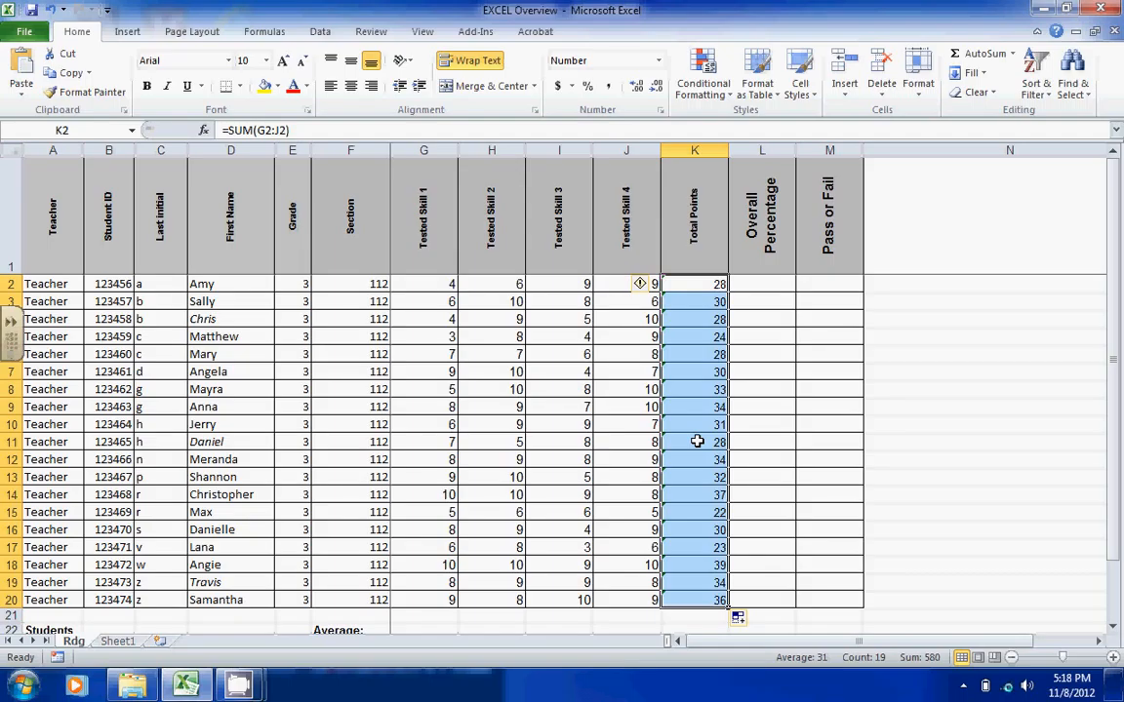
pyautogui.click(653, 286)
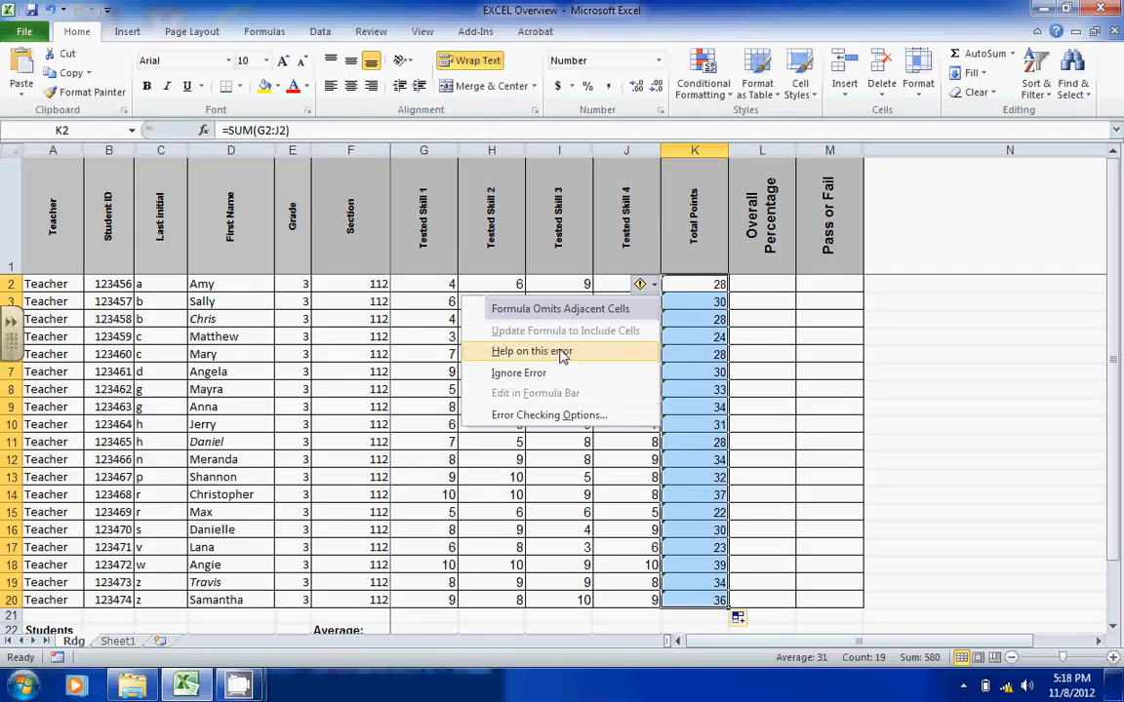
pyautogui.click(518, 373)
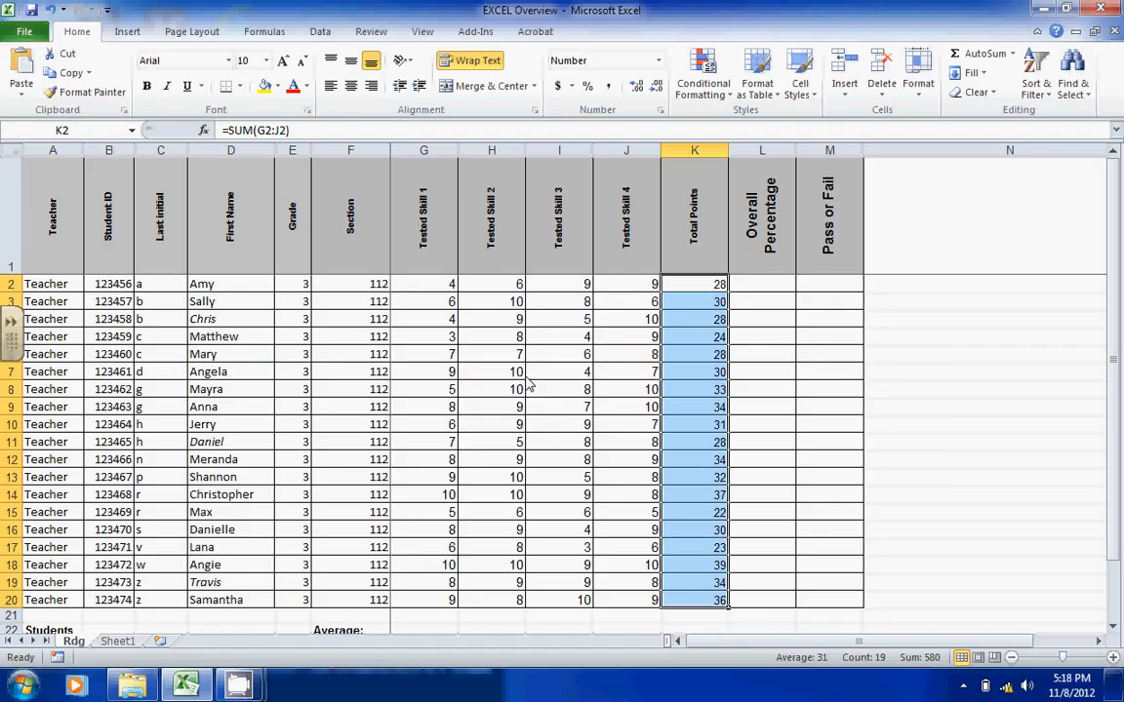
pyautogui.click(820, 424)
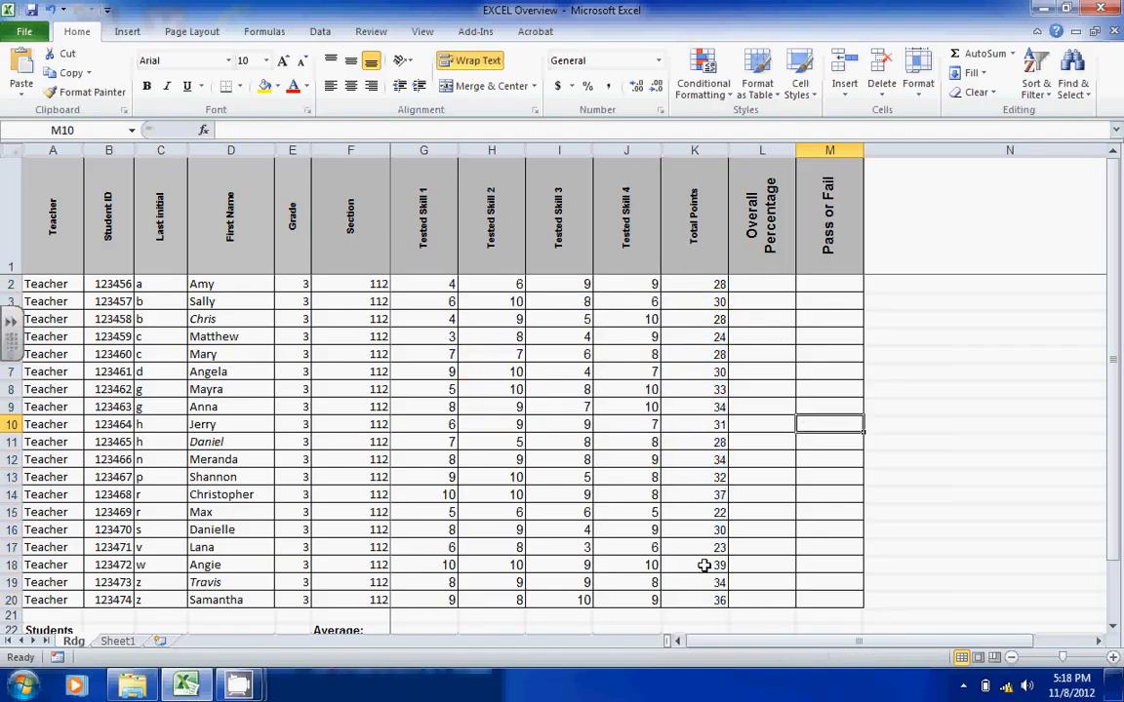
# - Average the Tested Skill 1 scores by entering =AVERAGE(G2:G20) in cell G22 of the Average row
pyautogui.click(819, 407)
pyautogui.scroll(-1, 1005, 224)
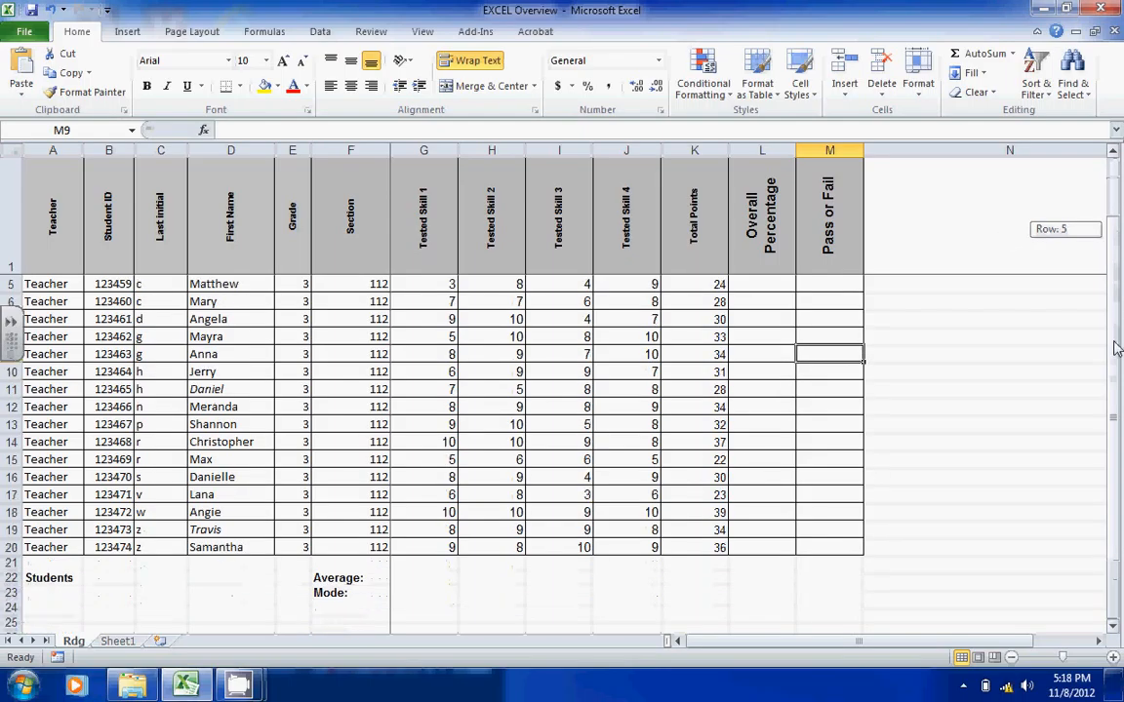
pyautogui.click(424, 576)
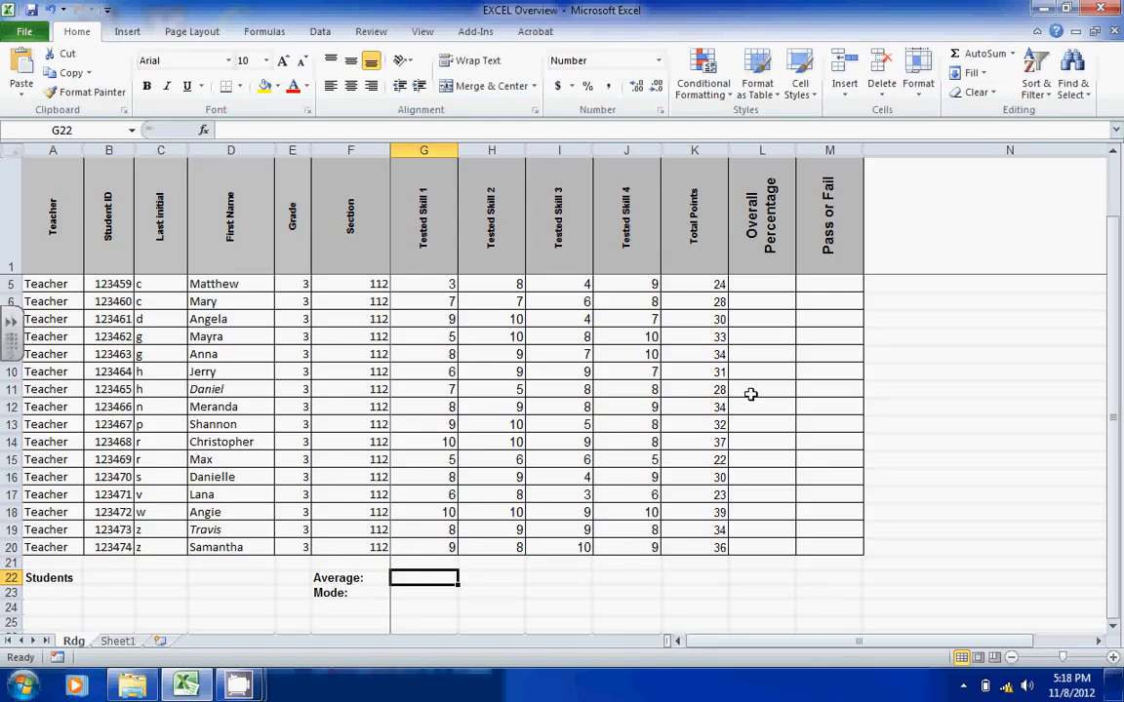
pyautogui.write('=AV')
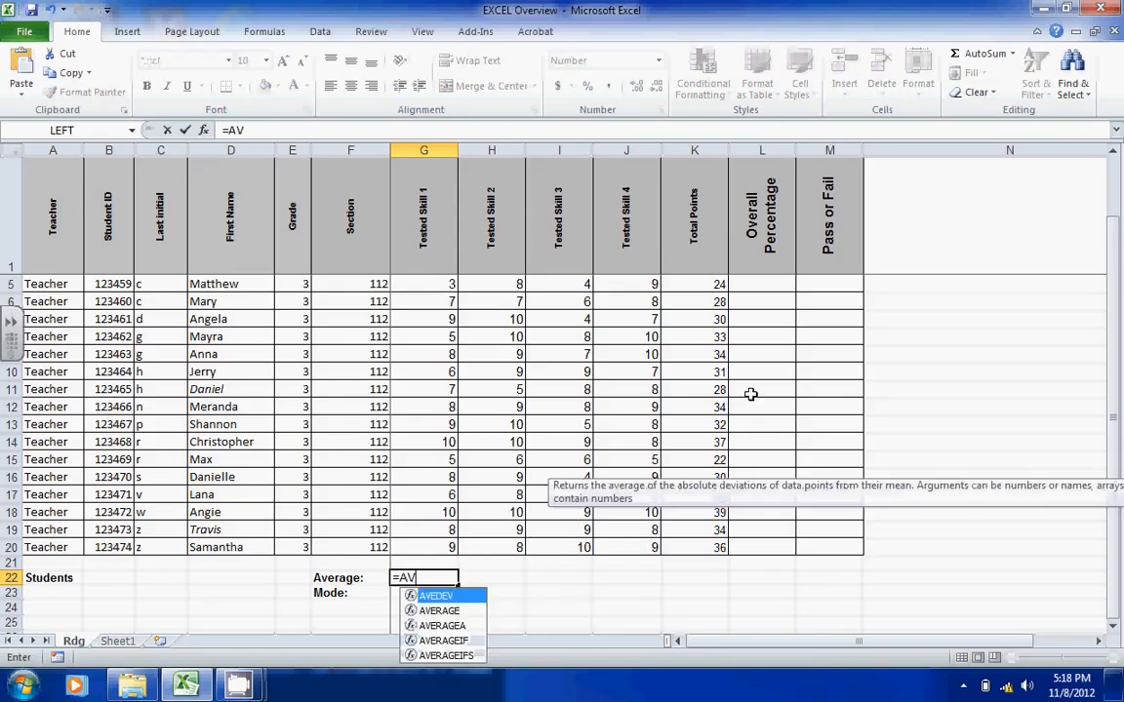
pyautogui.write('ERAGE(')
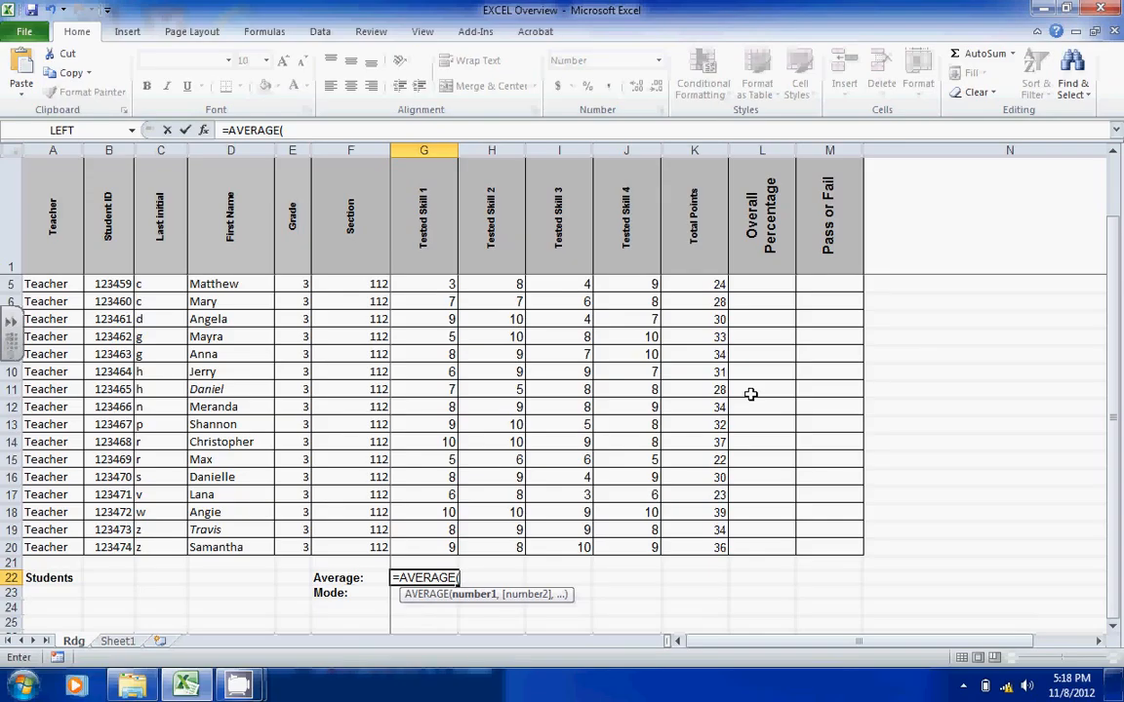
pyautogui.scroll(1, 1005, 351)
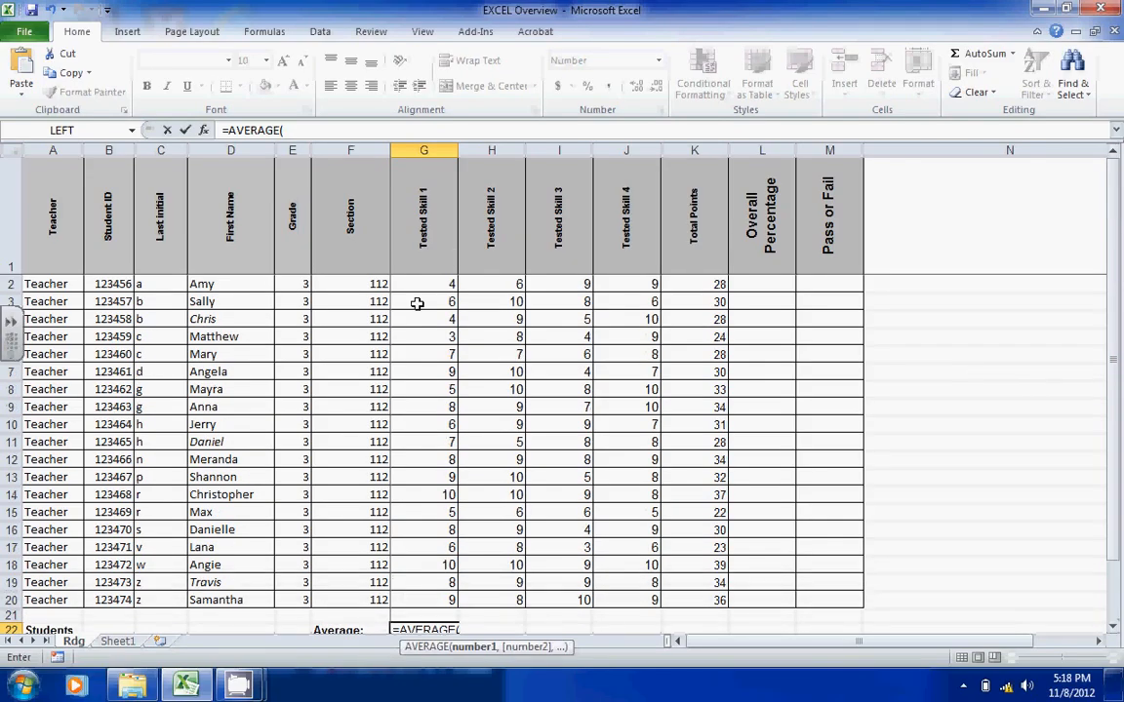
pyautogui.moveTo(415, 278); pyautogui.dragTo(432, 609)
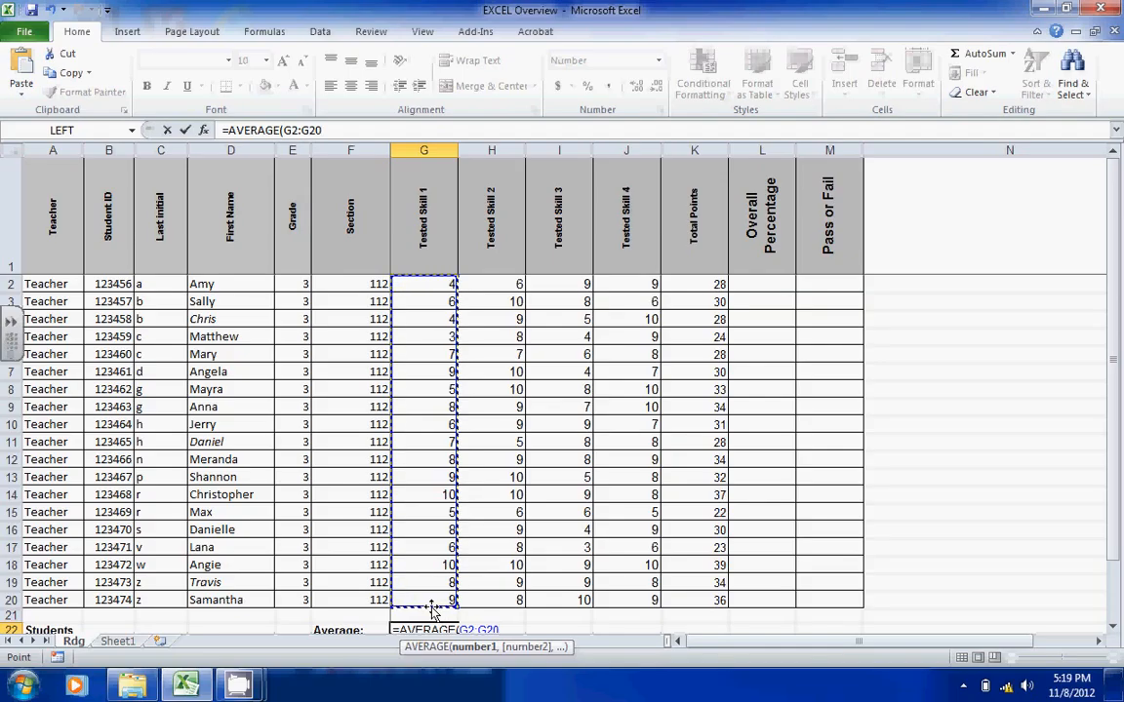
pyautogui.write(')')
pyautogui.press('Return')
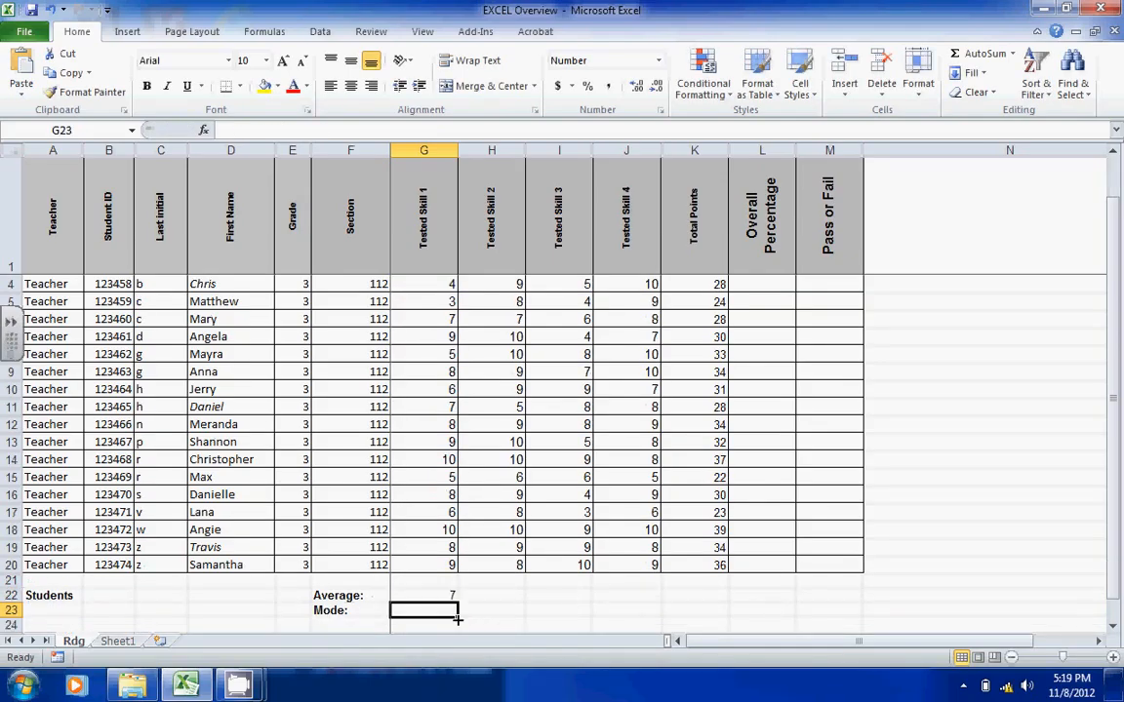
# - Fill the AVERAGE formula from G22 across through J22 for the other tested skills and deselect the range
pyautogui.click(431, 594)
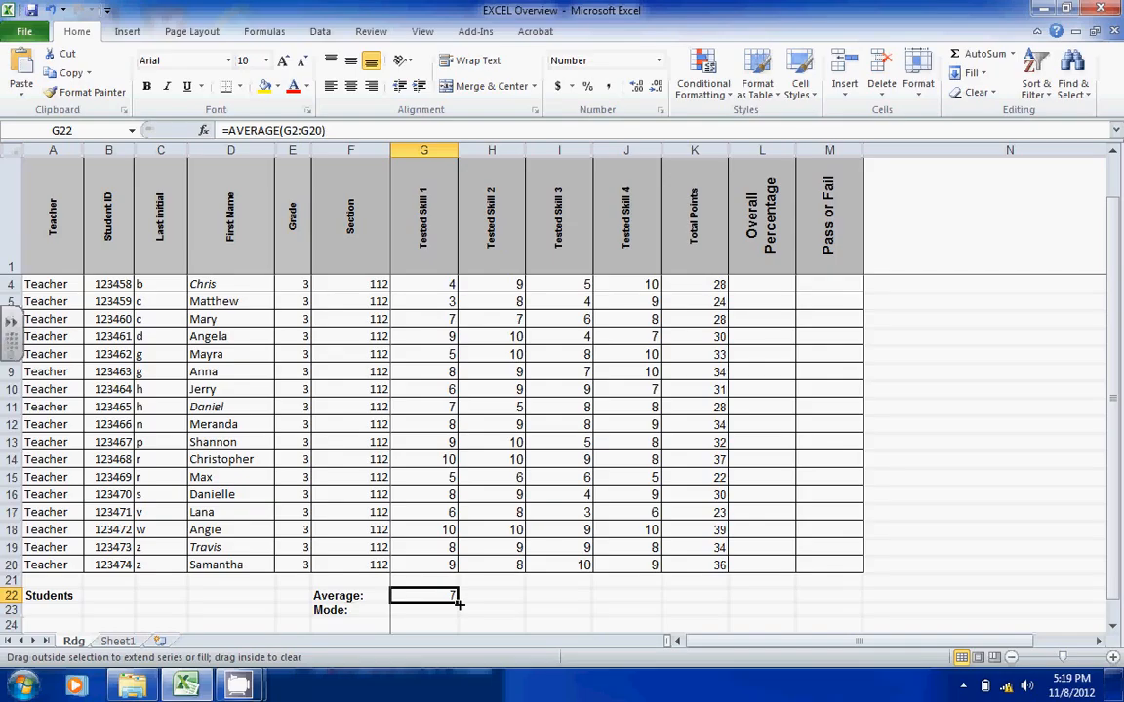
pyautogui.moveTo(458, 604); pyautogui.dragTo(646, 599)
pyautogui.click(568, 624)
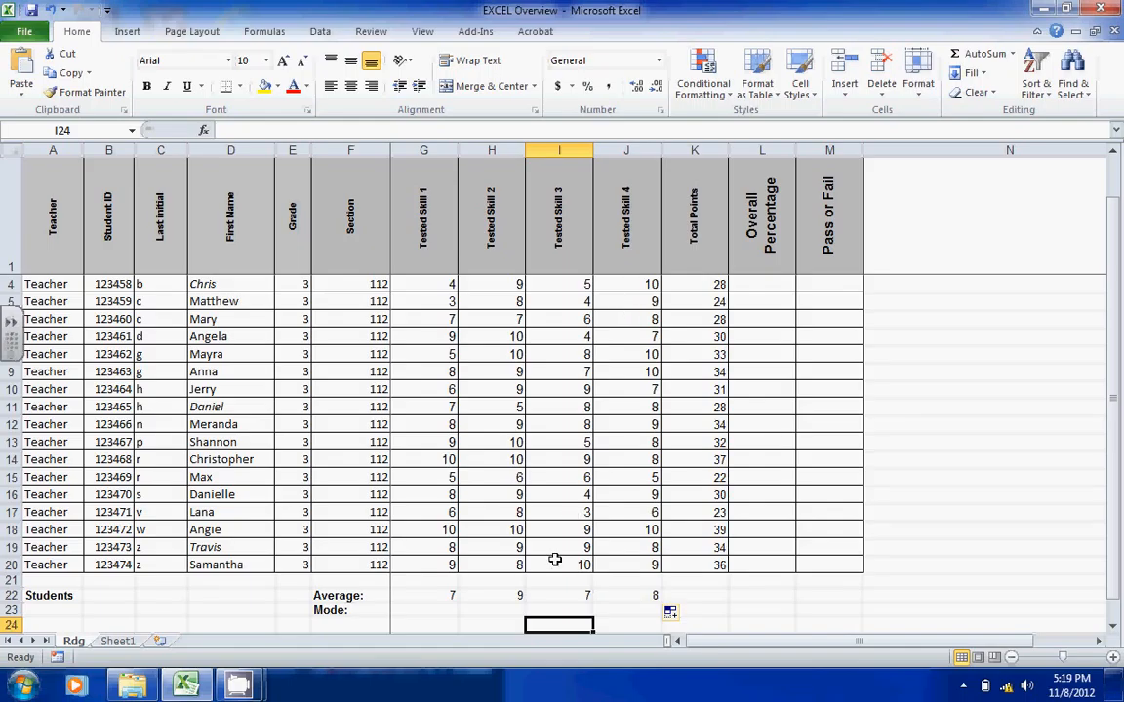
# - Find the most frequent Tested Skill 1 score by entering =MODE(G2:G20) in cell G23 of the Mode row
pyautogui.click(438, 611)
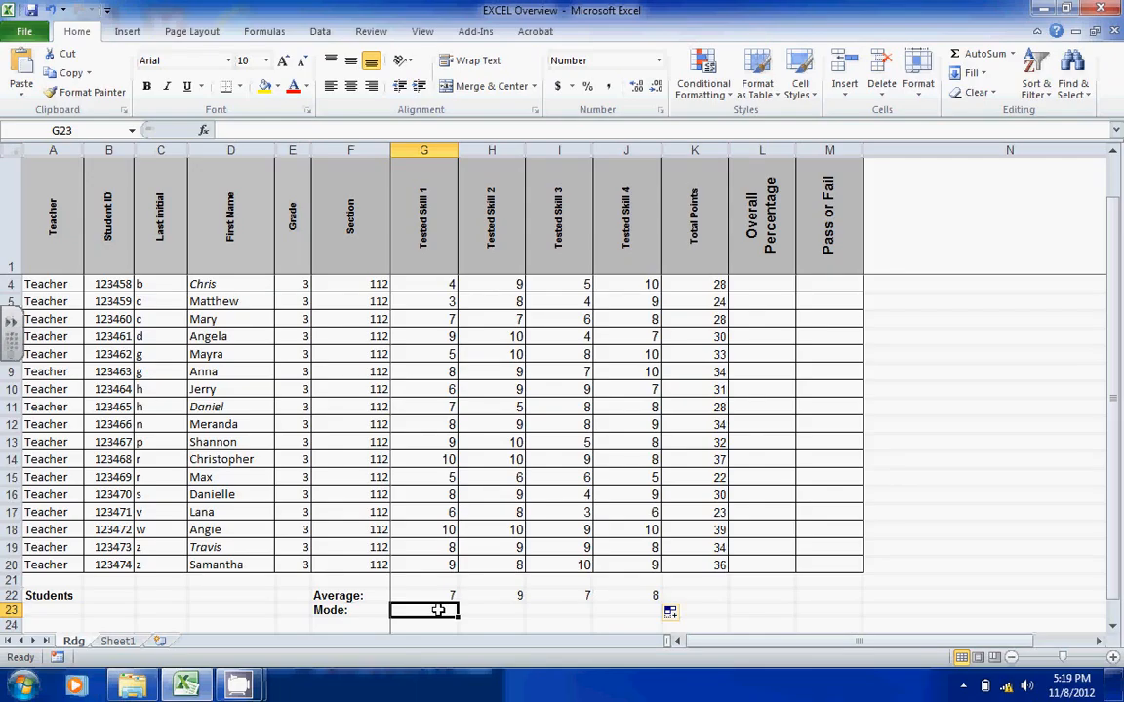
pyautogui.write('=')
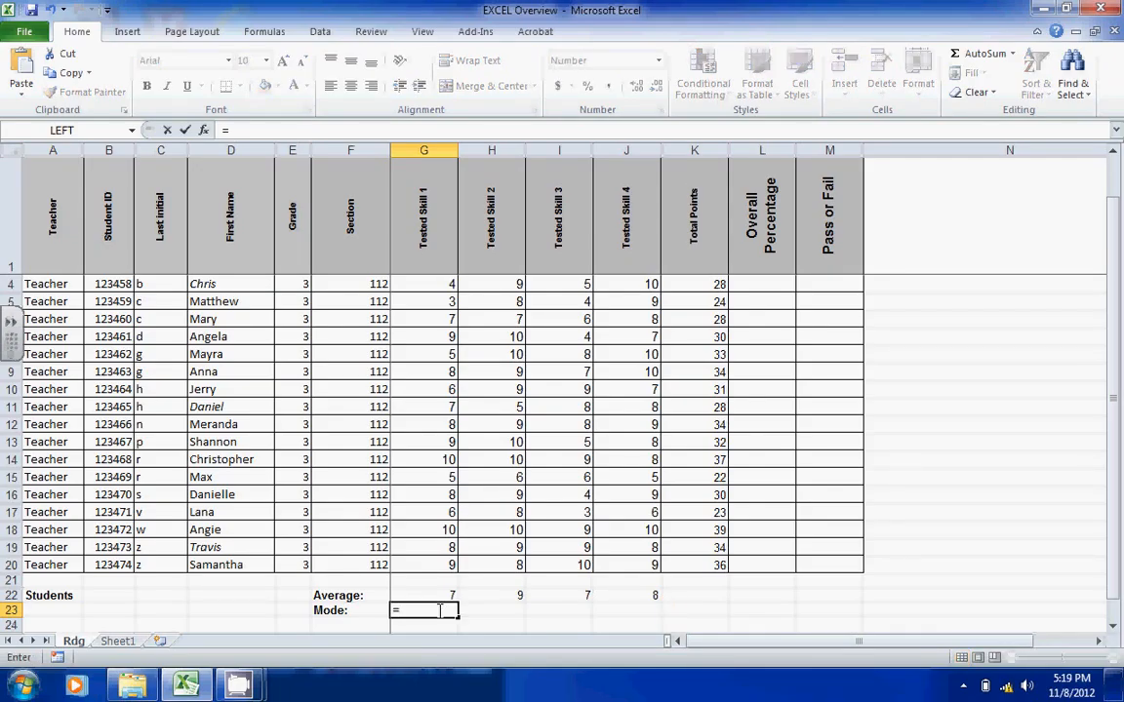
pyautogui.write('MODE(')
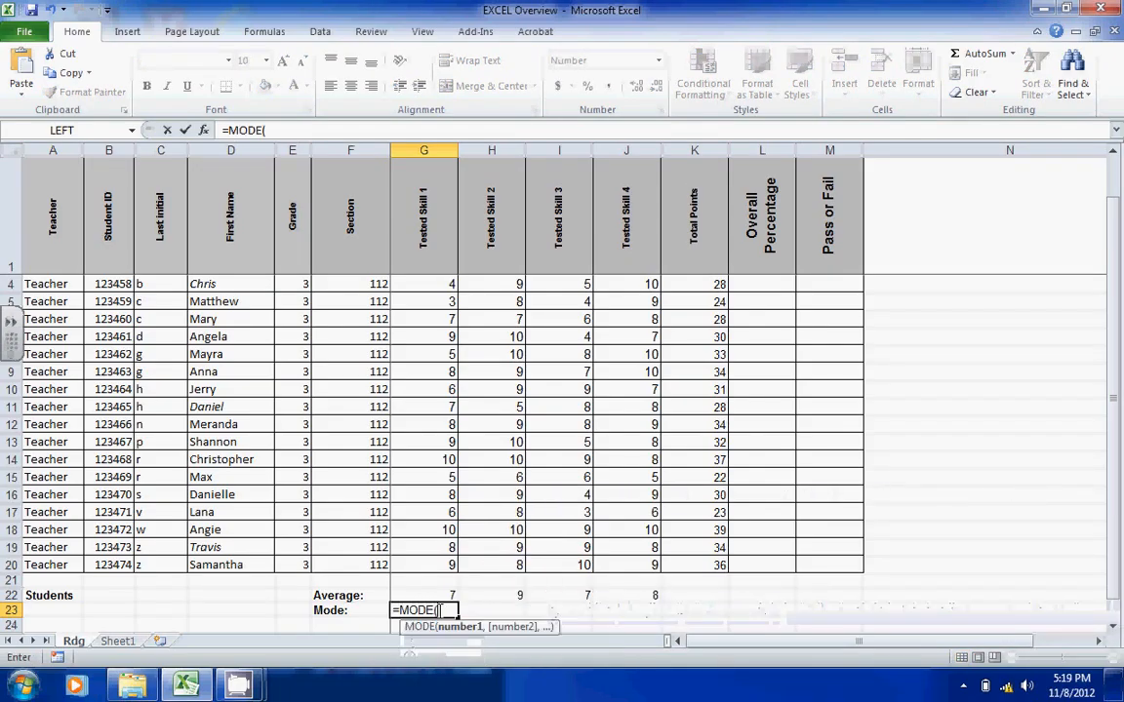
pyautogui.scroll(1, 1005, 332)
pyautogui.click(436, 280)
pyautogui.moveTo(436, 280); pyautogui.dragTo(424, 602)
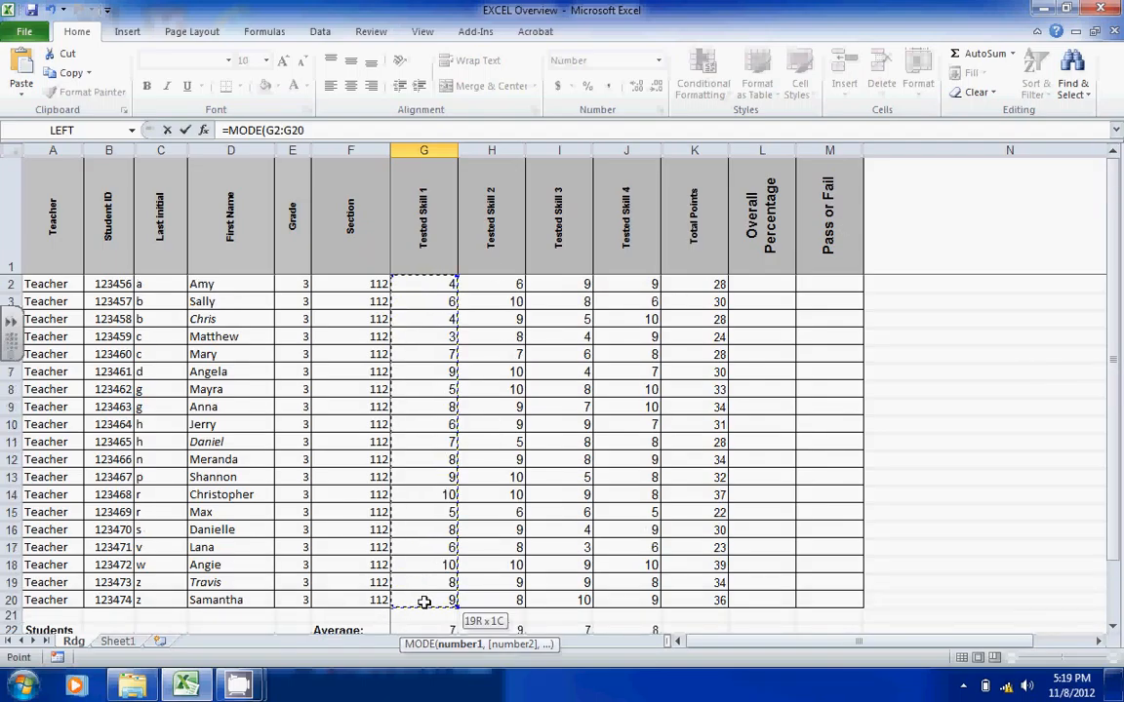
pyautogui.write(')')
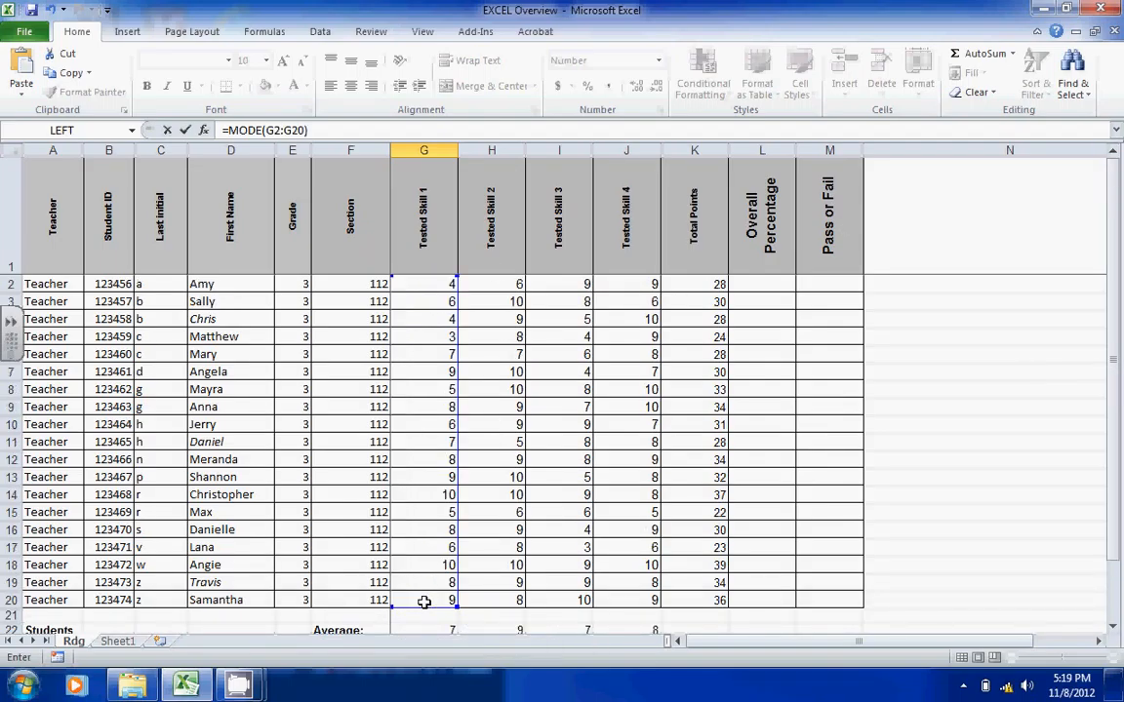
pyautogui.press('Return')
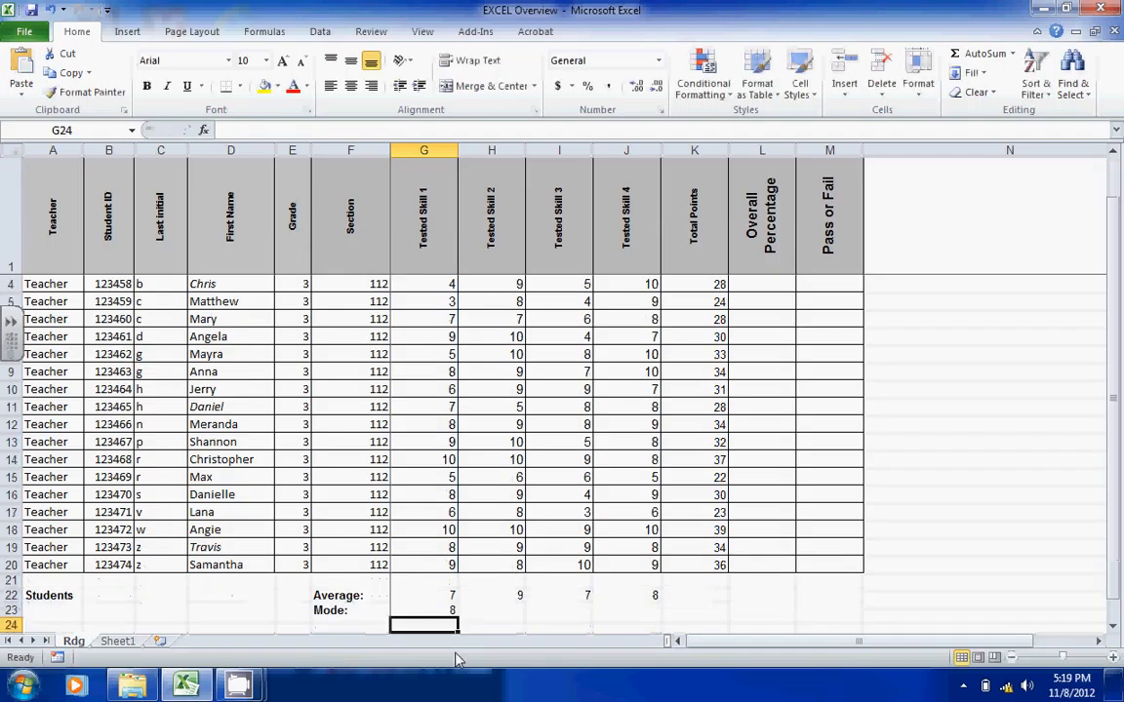
# - Fill the MODE formula from G23 across through J23 and check the copied formula in I23
pyautogui.click(444, 608)
pyautogui.moveTo(457, 616); pyautogui.dragTo(641, 611)
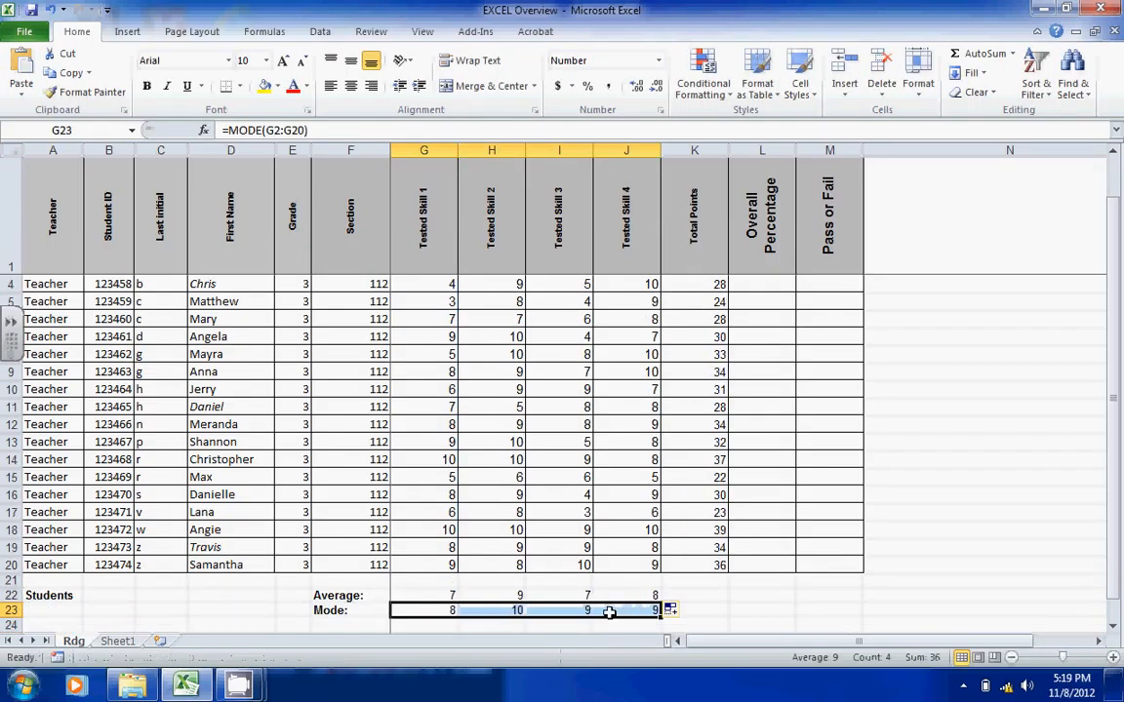
pyautogui.click(558, 612)
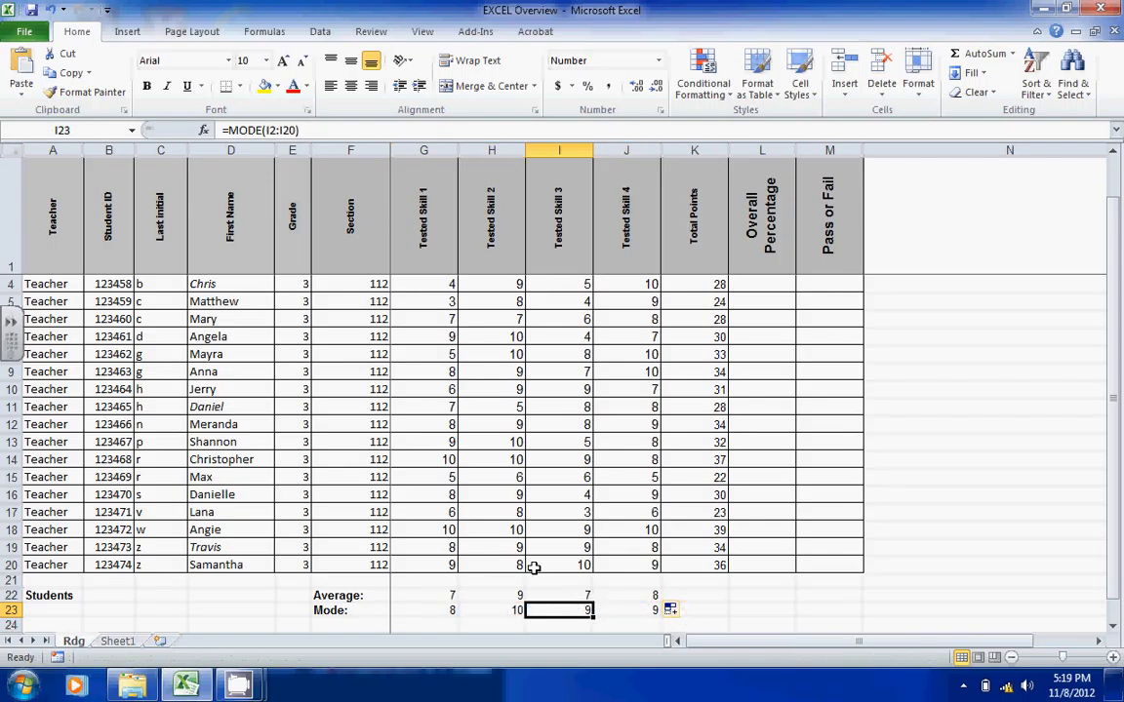
# - Calculate the first student's Overall Percentage with =K2/40 in L2 and fill the formula down through L20
pyautogui.moveTo(1112, 331); pyautogui.dragTo(1117, 315)
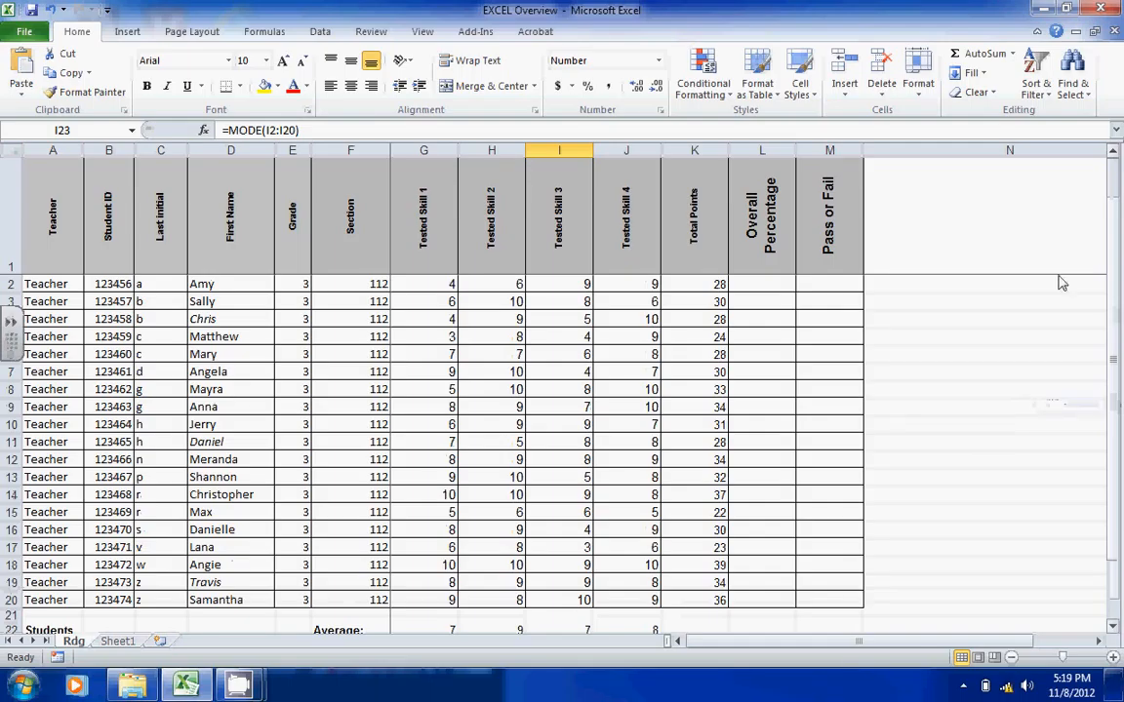
pyautogui.click(781, 282)
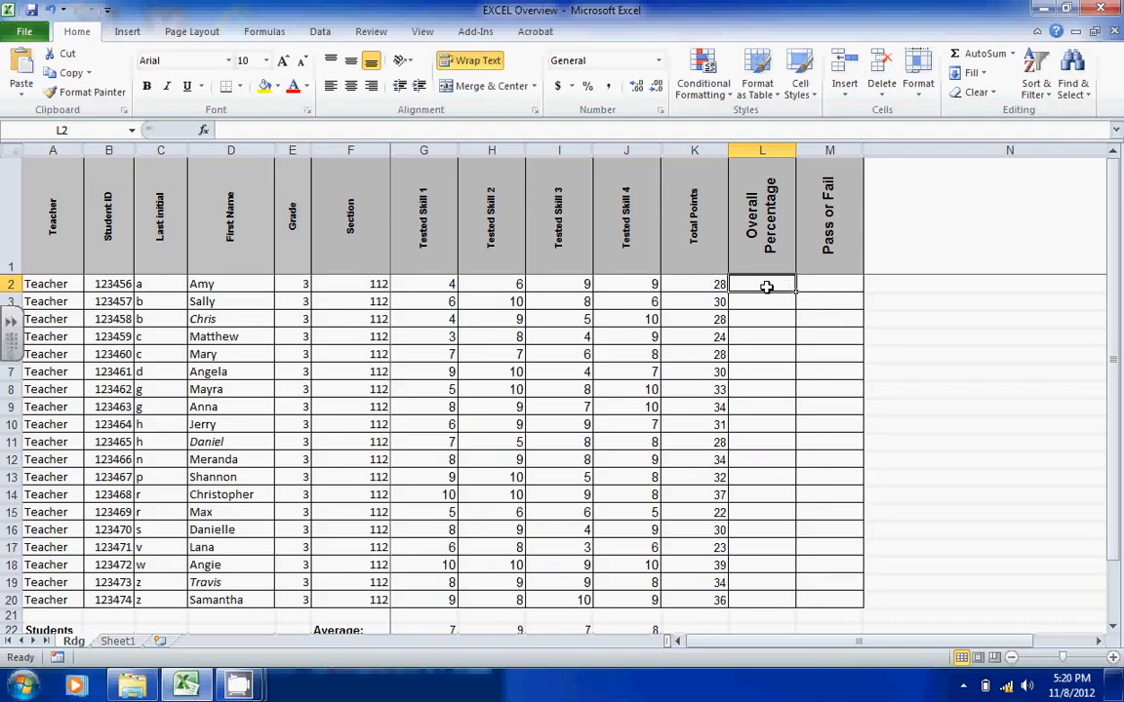
pyautogui.write('=')
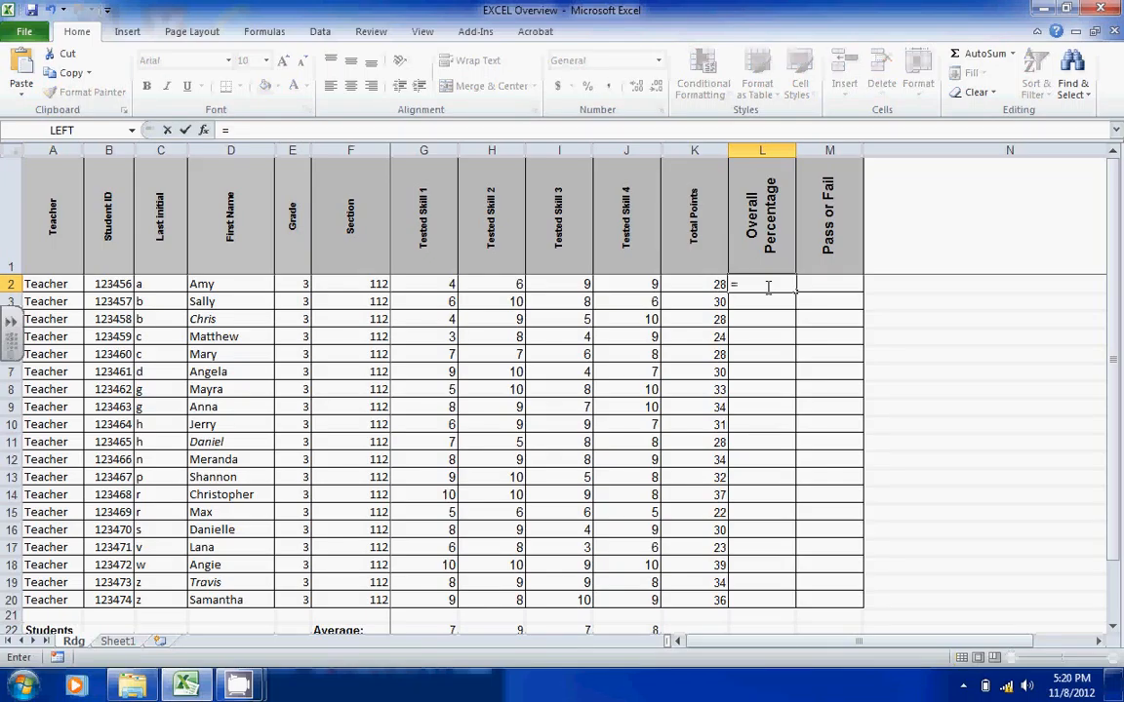
pyautogui.click(708, 284)
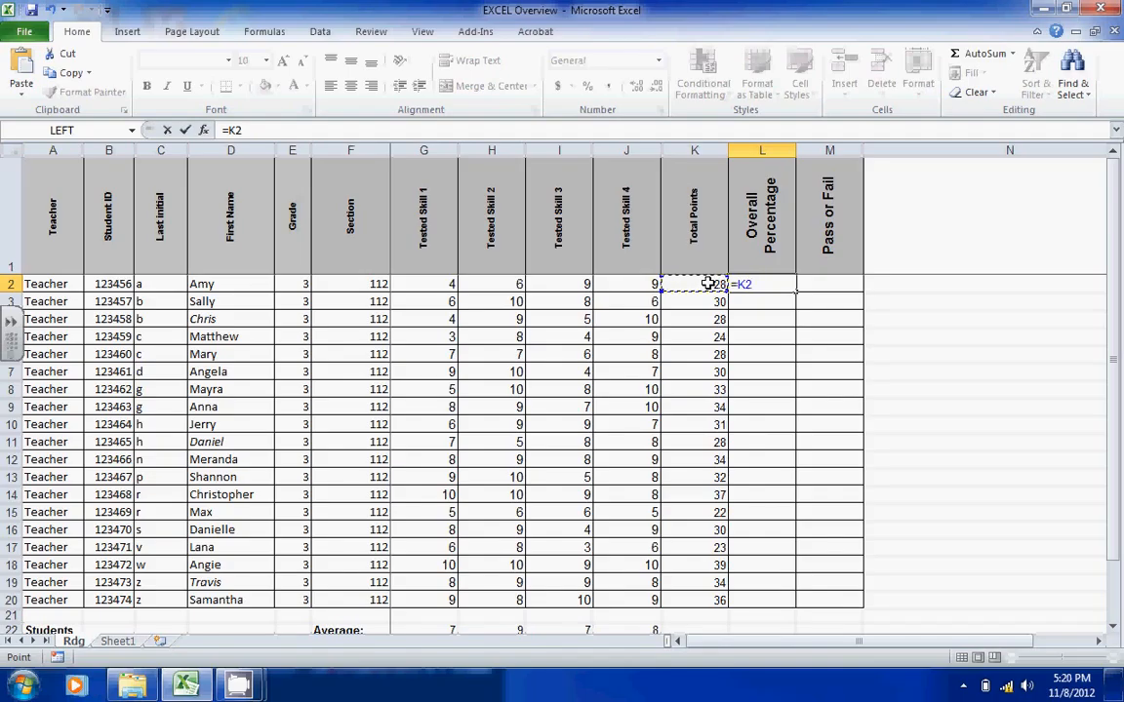
pyautogui.write('/40')
pyautogui.hotkey('ctrl', 'Return')
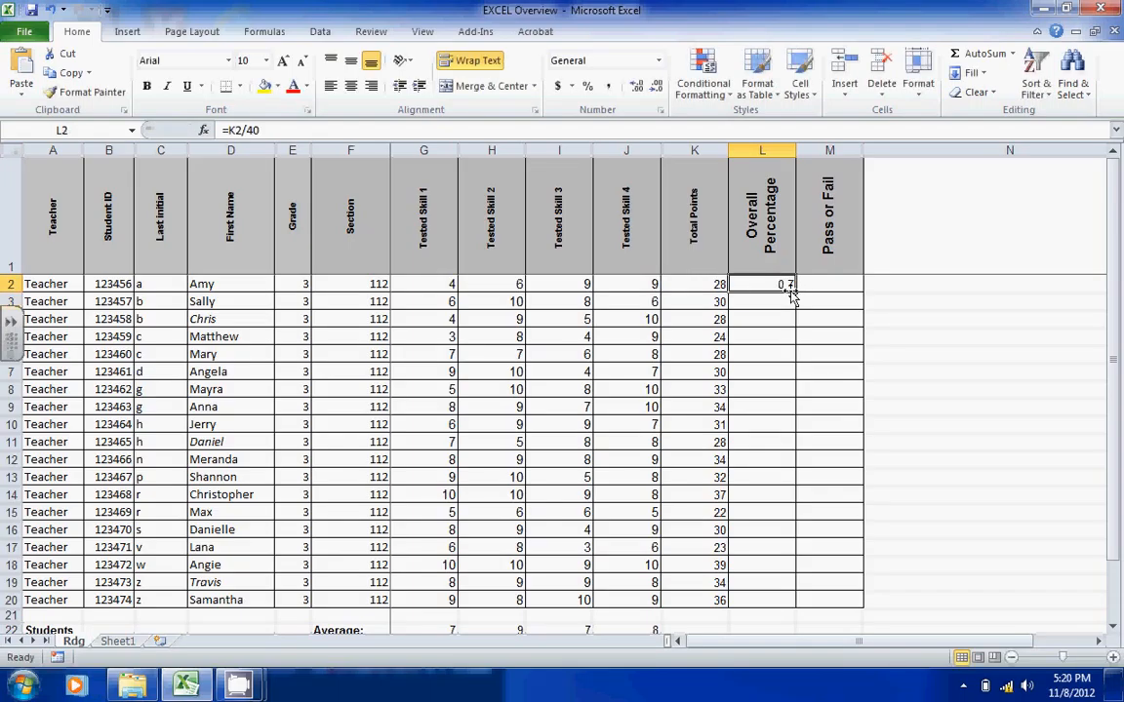
pyautogui.moveTo(793, 291); pyautogui.dragTo(780, 612)
pyautogui.click(773, 549)
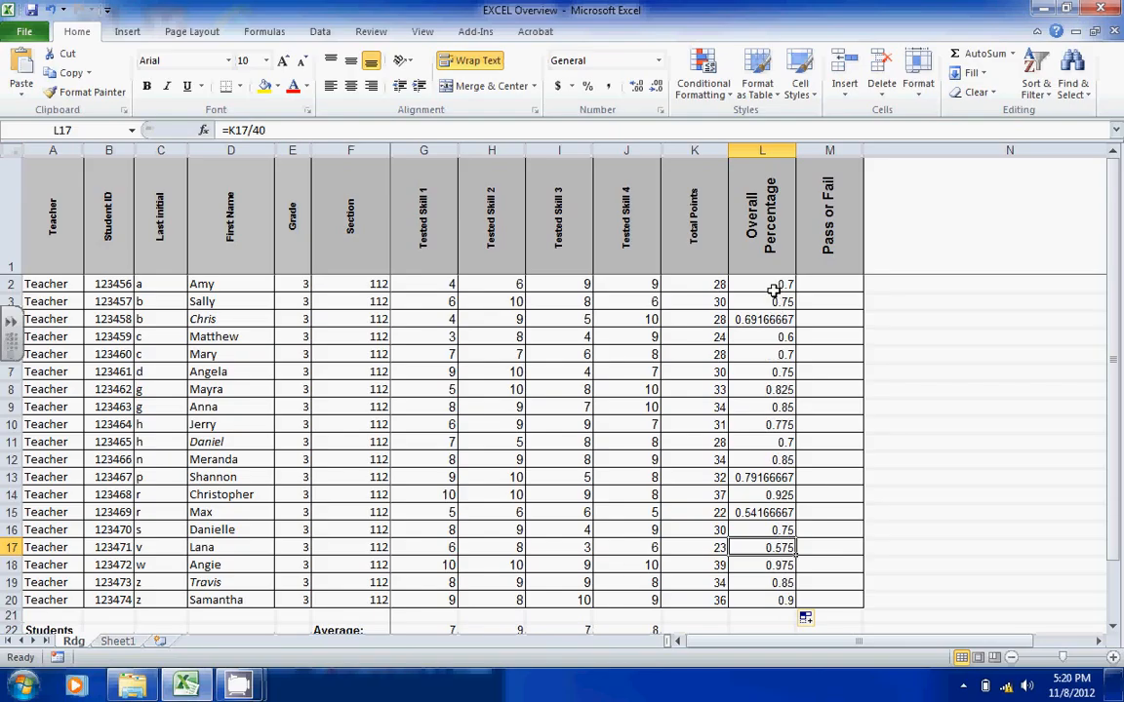
# - Format the Overall Percentage cells L2:L20 as Percentage with 0 decimal places and deselect the range
pyautogui.moveTo(778, 285); pyautogui.dragTo(777, 602)
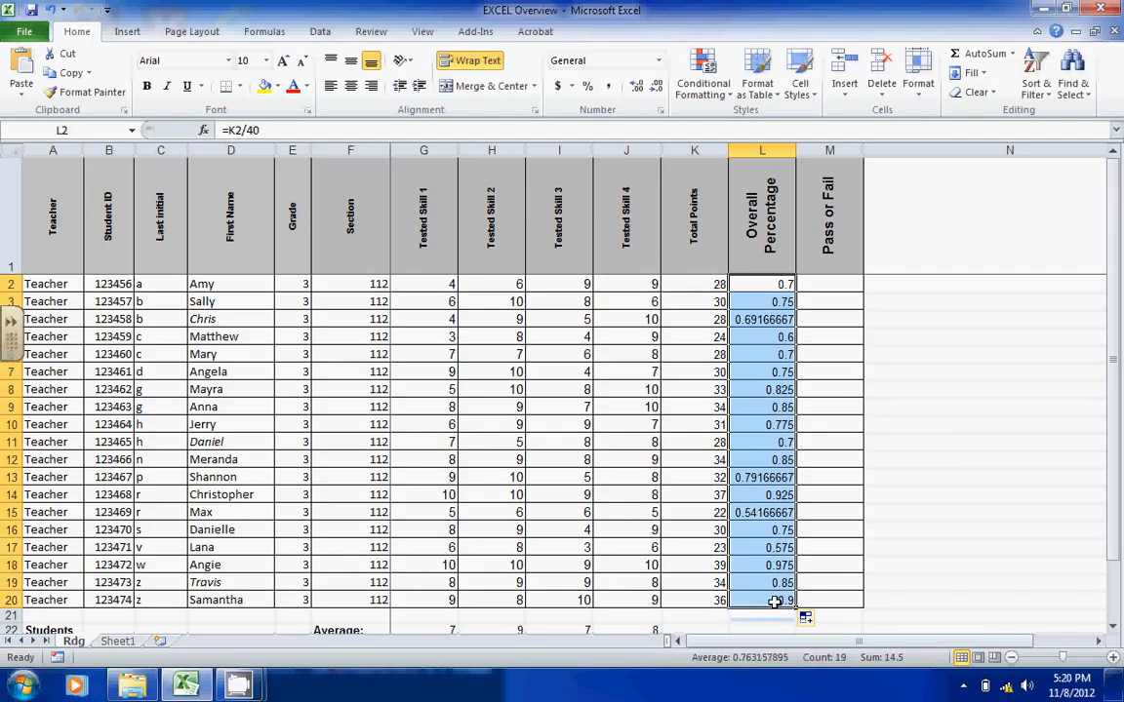
pyautogui.rightClick(765, 434)
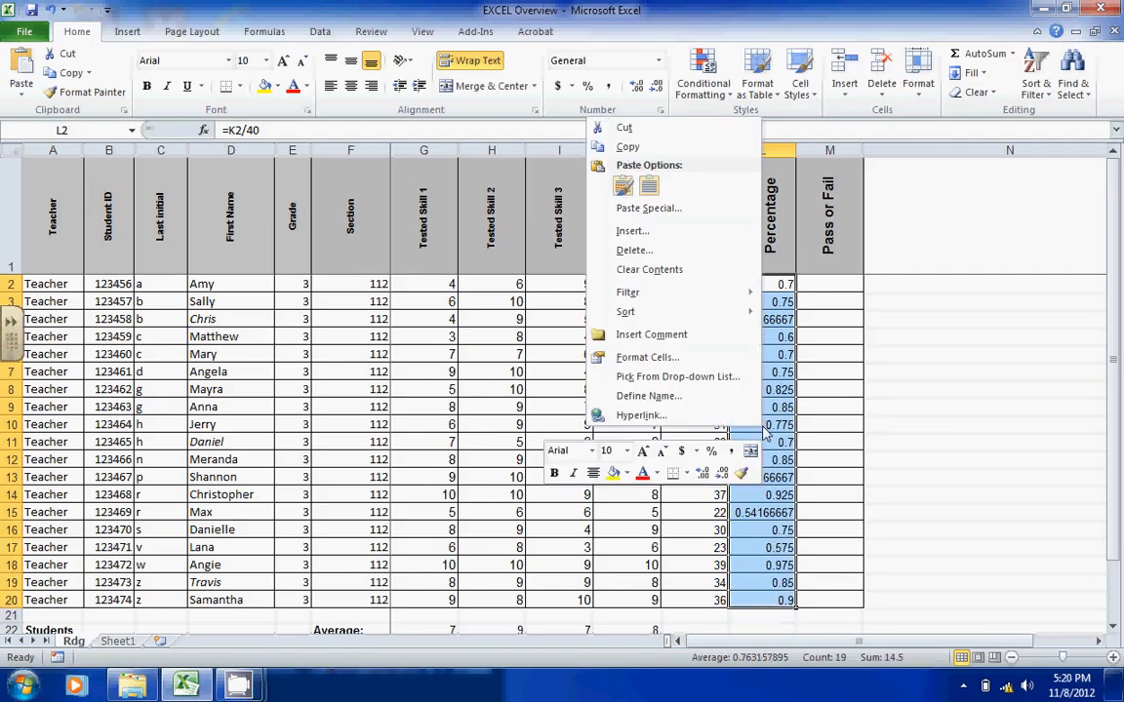
pyautogui.click(690, 363)
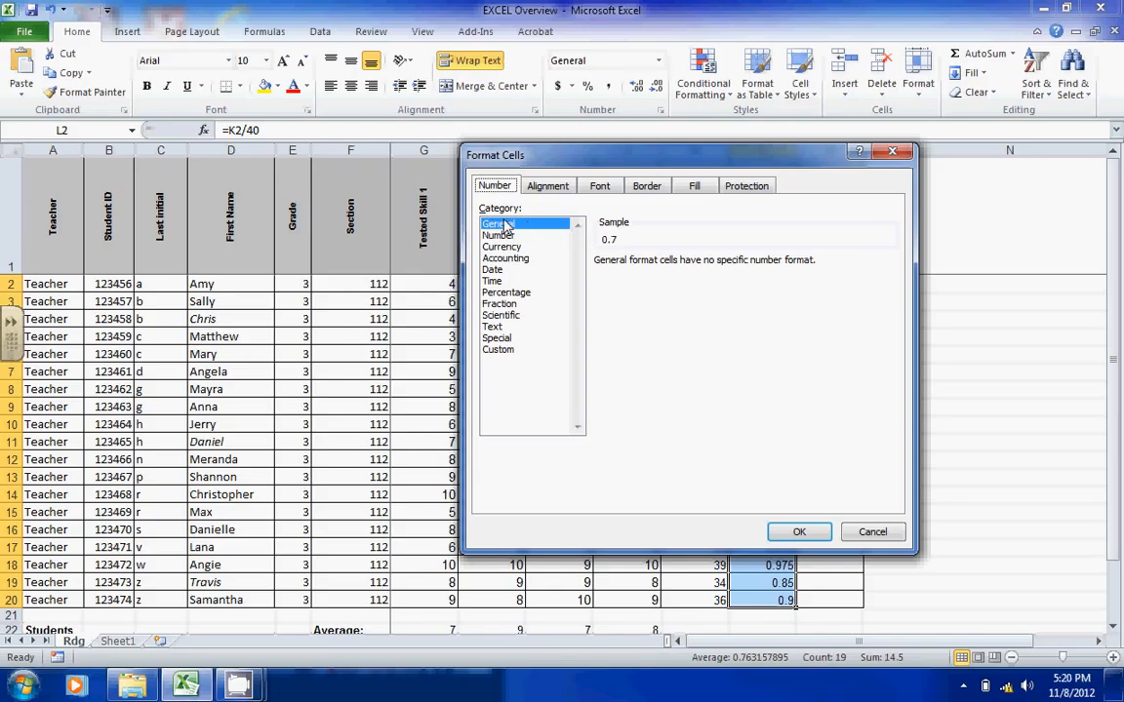
pyautogui.click(512, 294)
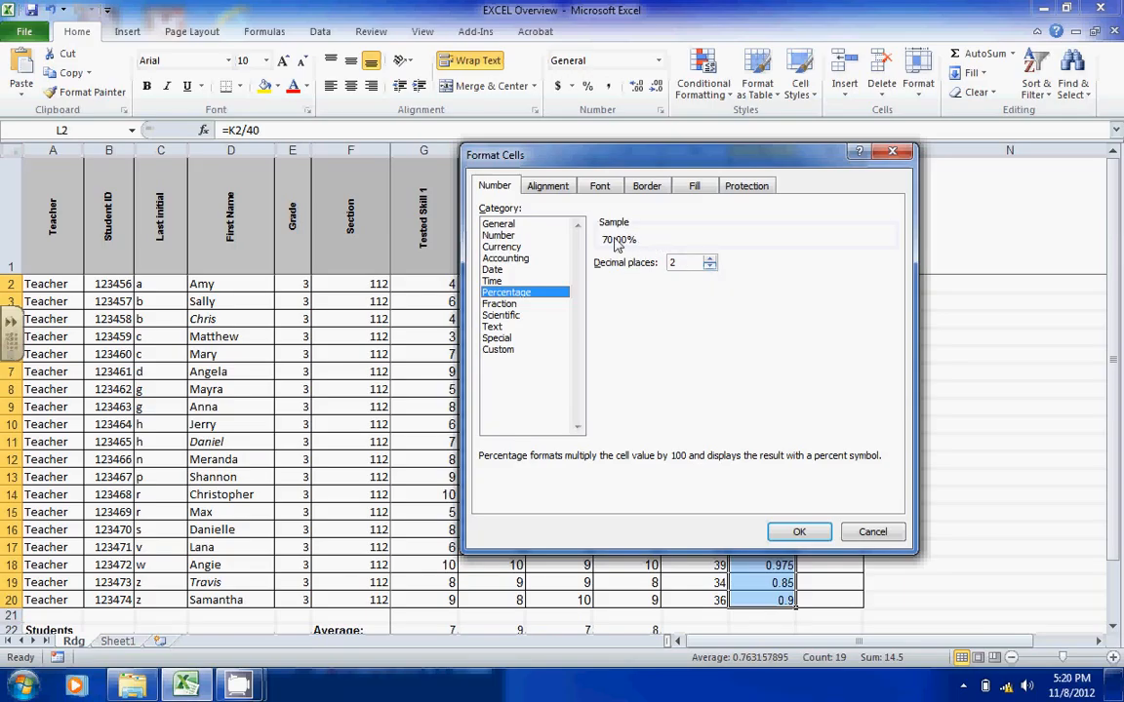
pyautogui.click(710, 267)
pyautogui.click(710, 267)
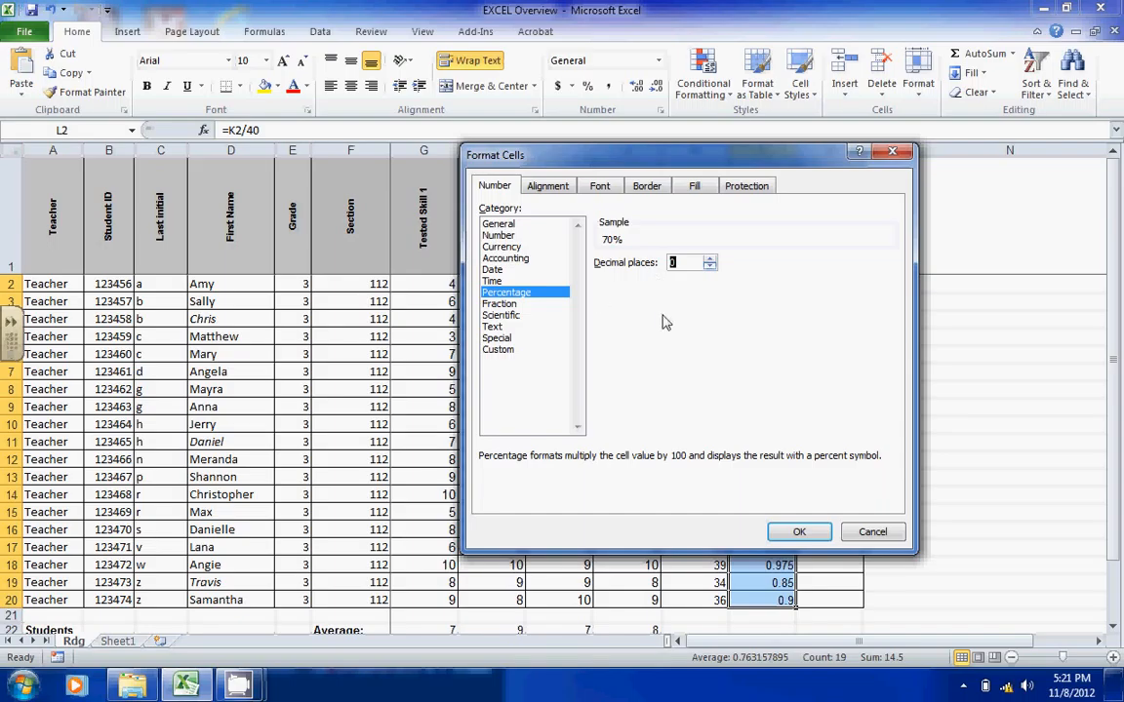
pyautogui.click(798, 532)
pyautogui.click(805, 442)
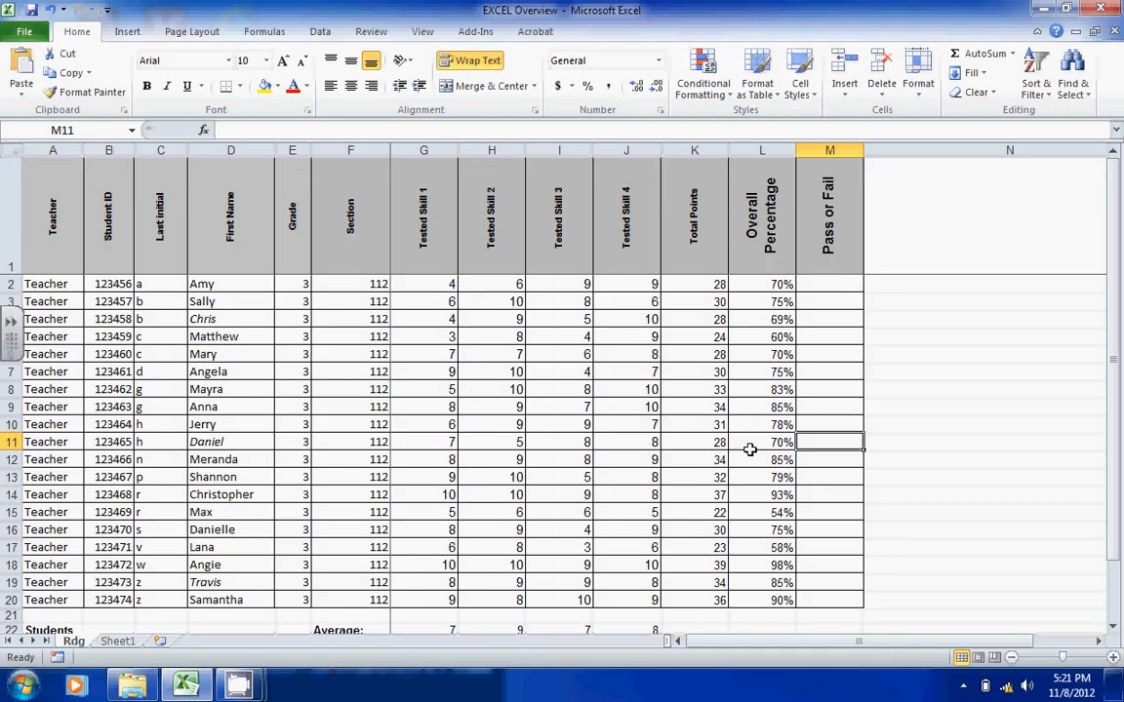
# - Start an IF formula in M2 of the Pass or Fail column, using Overall Percentage cell L2 as the tested cell
pyautogui.moveTo(1115, 375); pyautogui.dragTo(1115, 402)
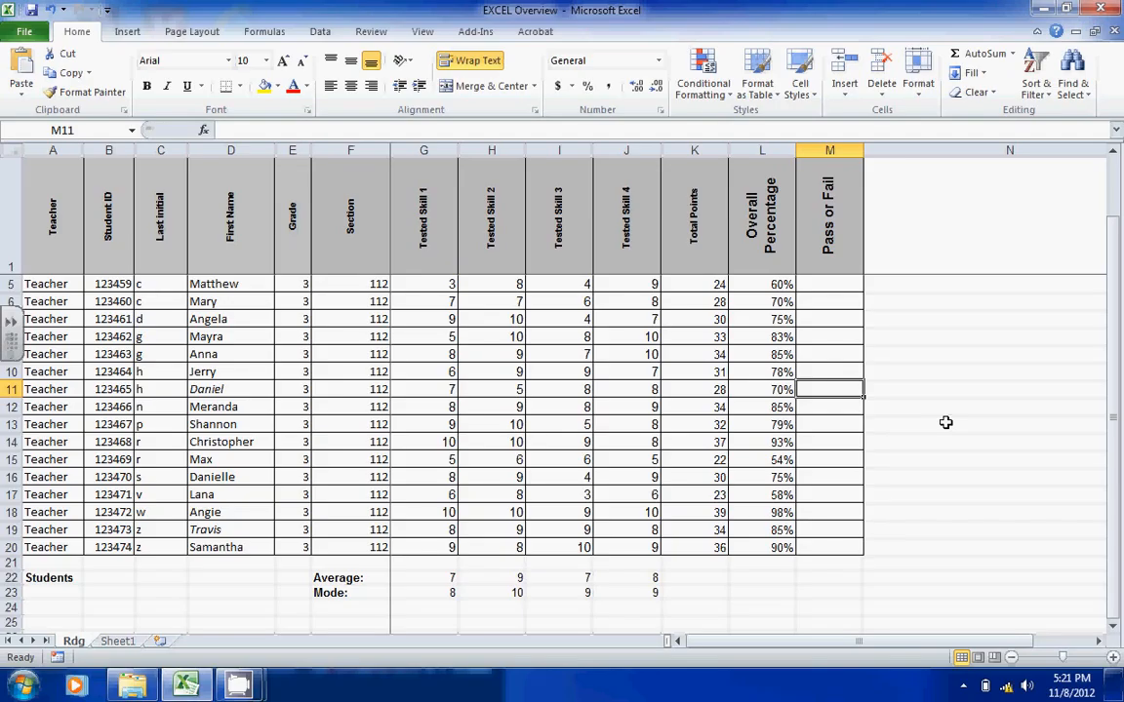
pyautogui.moveTo(1115, 375); pyautogui.dragTo(1117, 341)
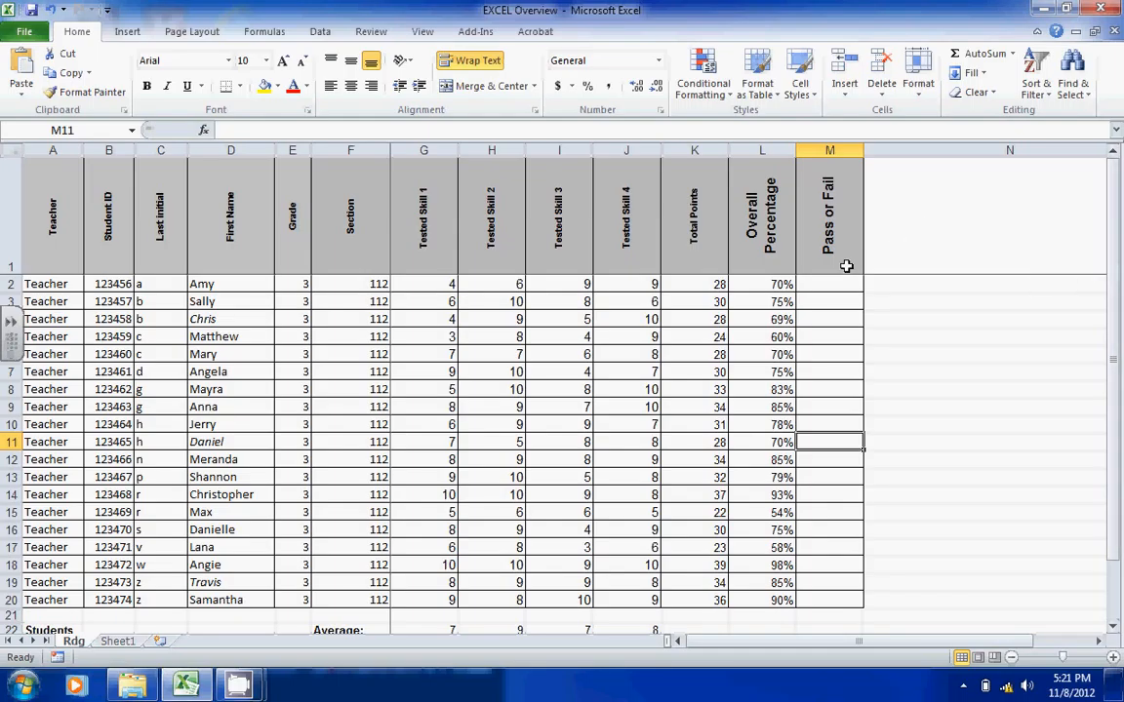
pyautogui.click(822, 284)
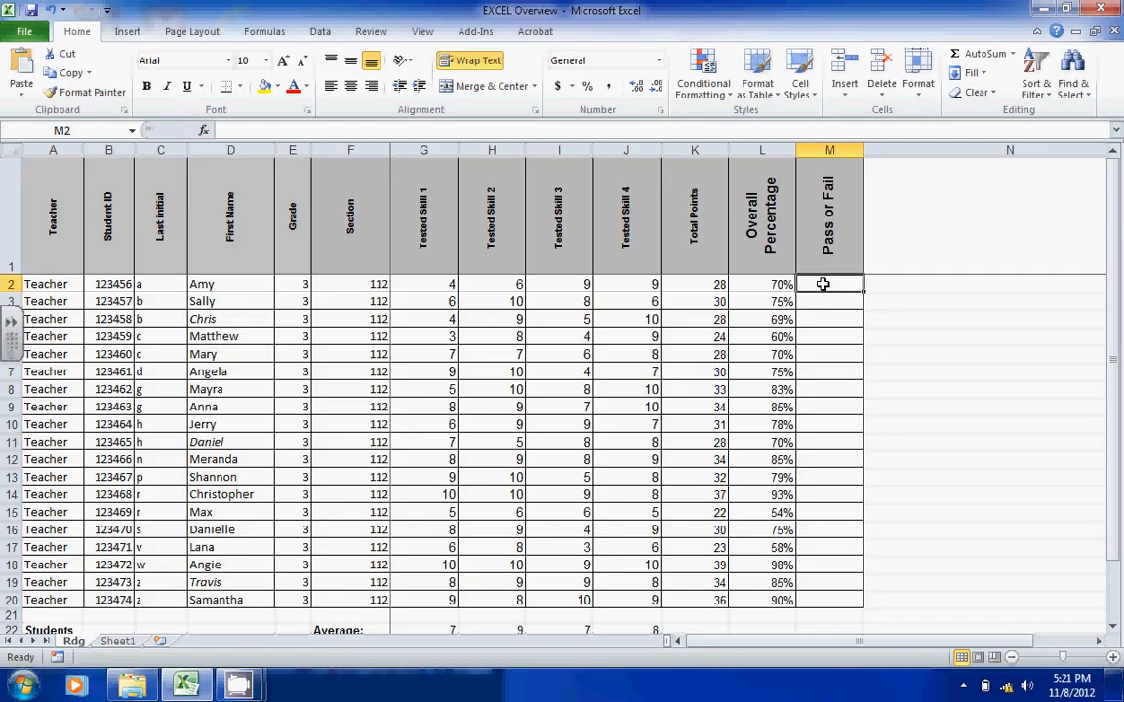
pyautogui.click(759, 280)
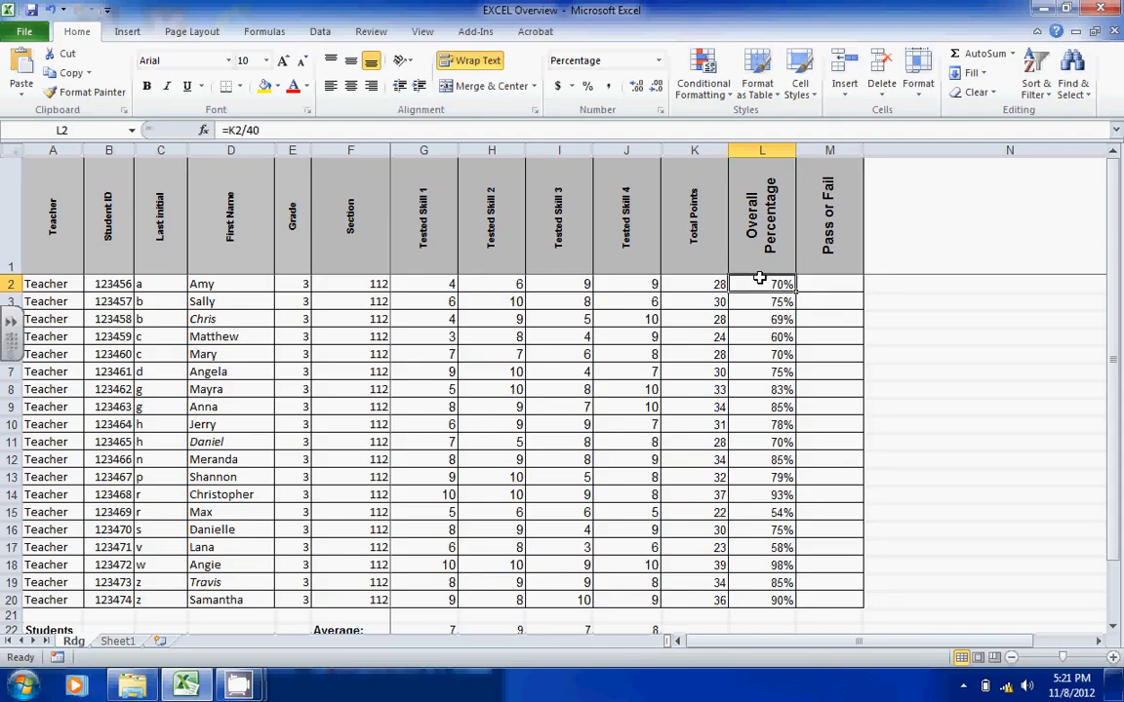
pyautogui.click(820, 282)
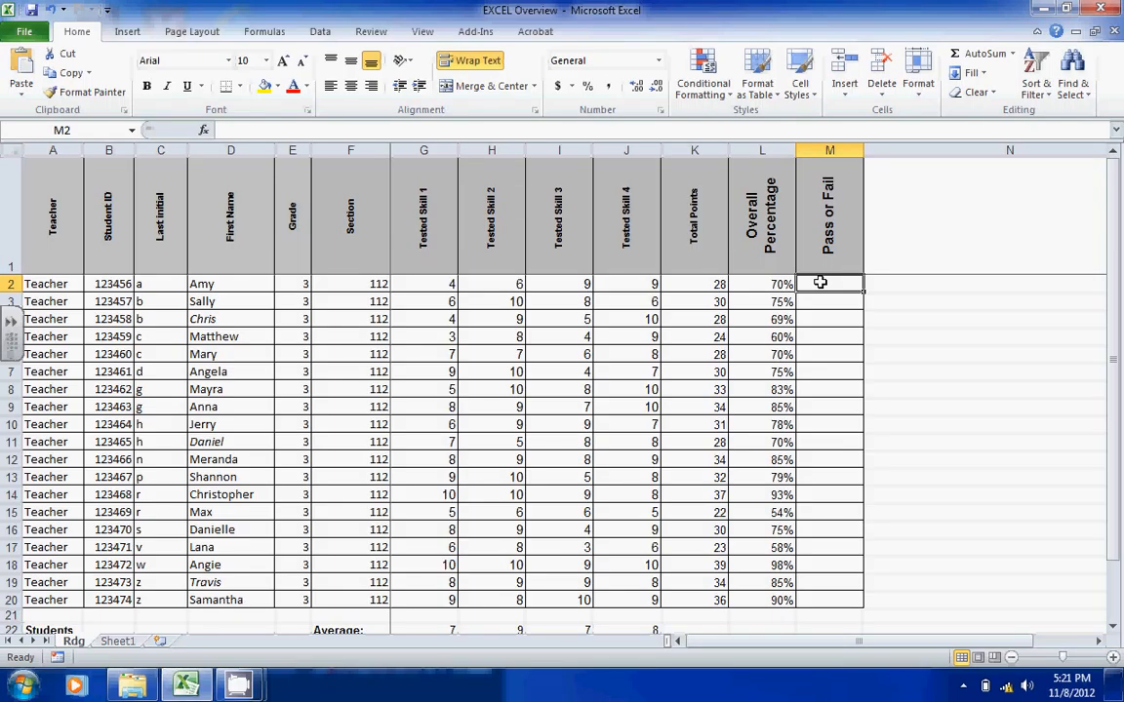
pyautogui.write('=')
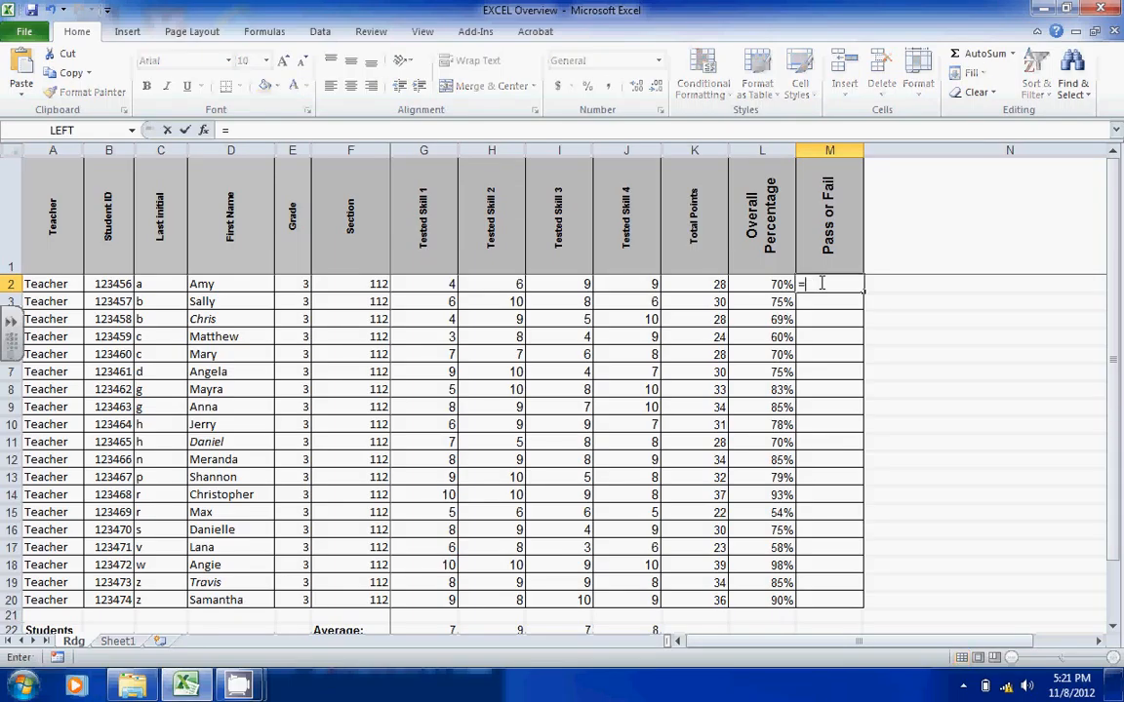
pyautogui.write('IF')
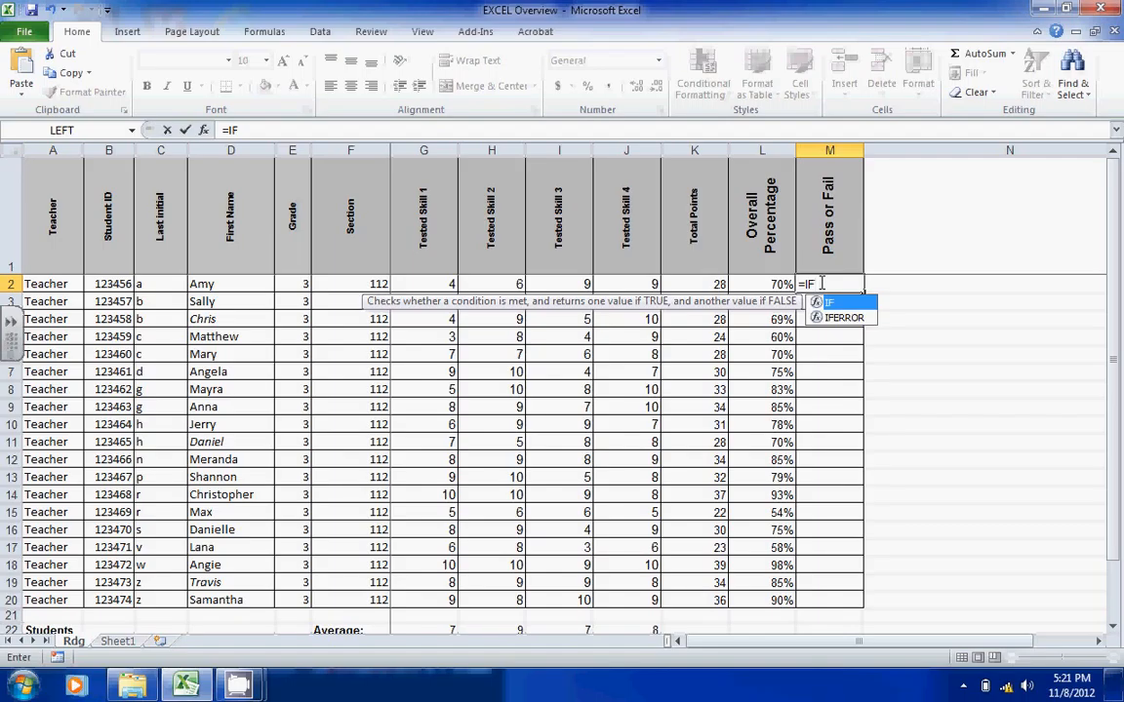
pyautogui.write('(')
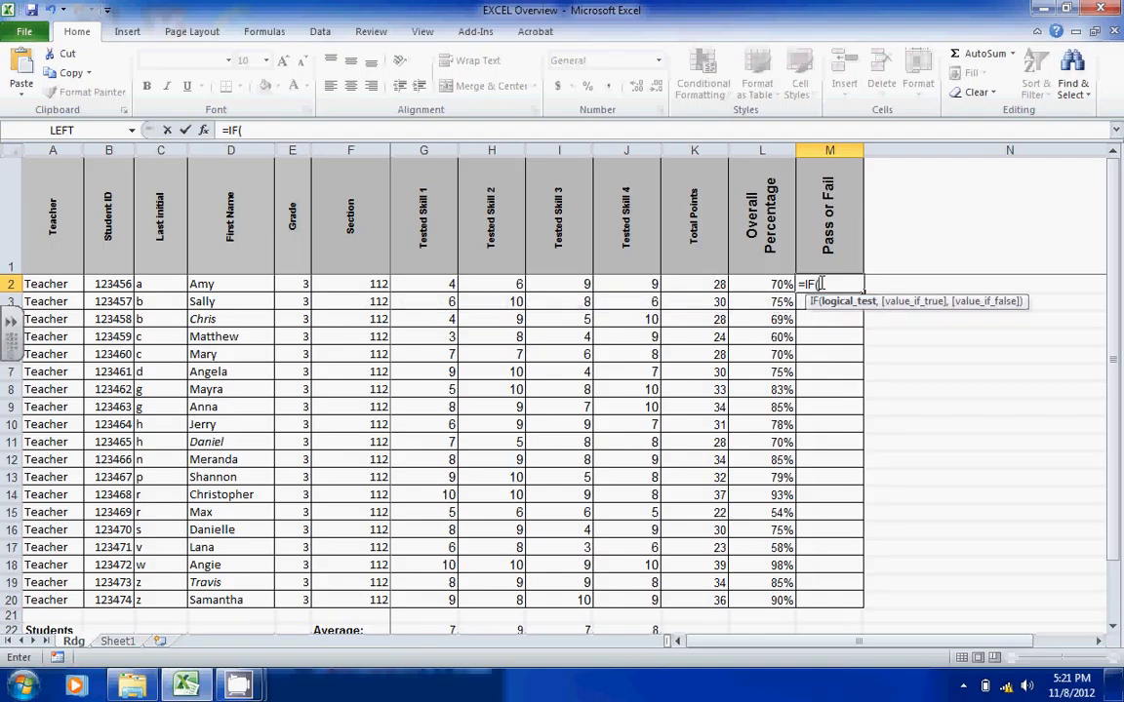
pyautogui.click(759, 288)
pyautogui.write('<80%')
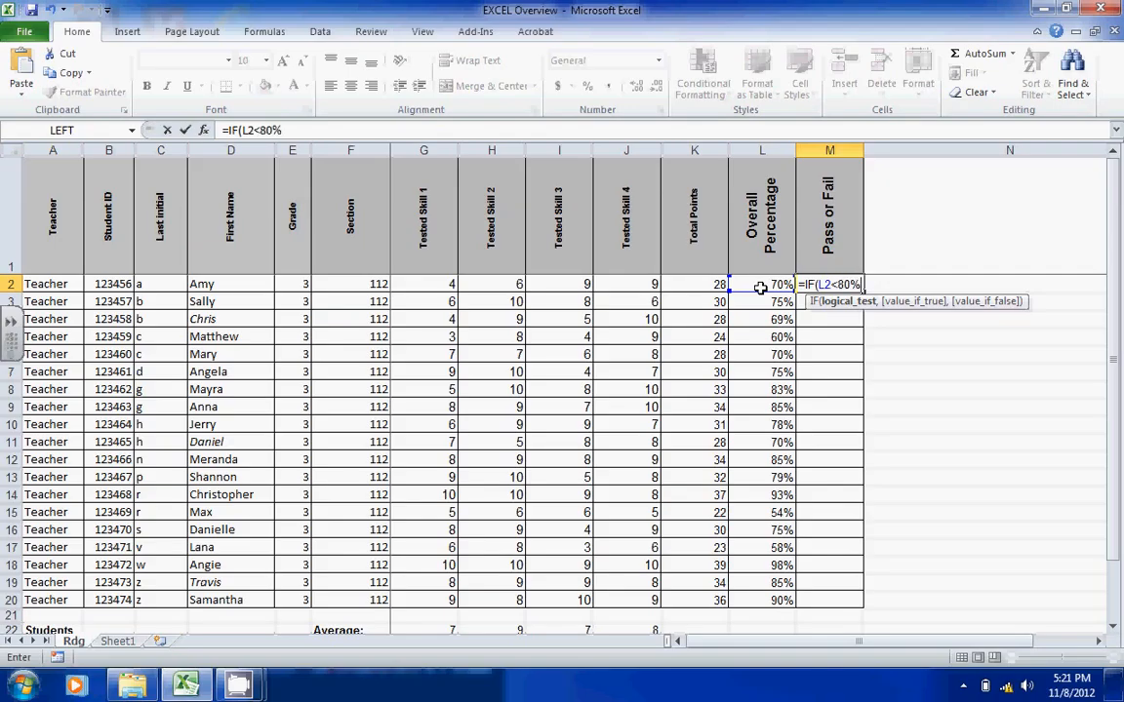
pyautogui.write(',')
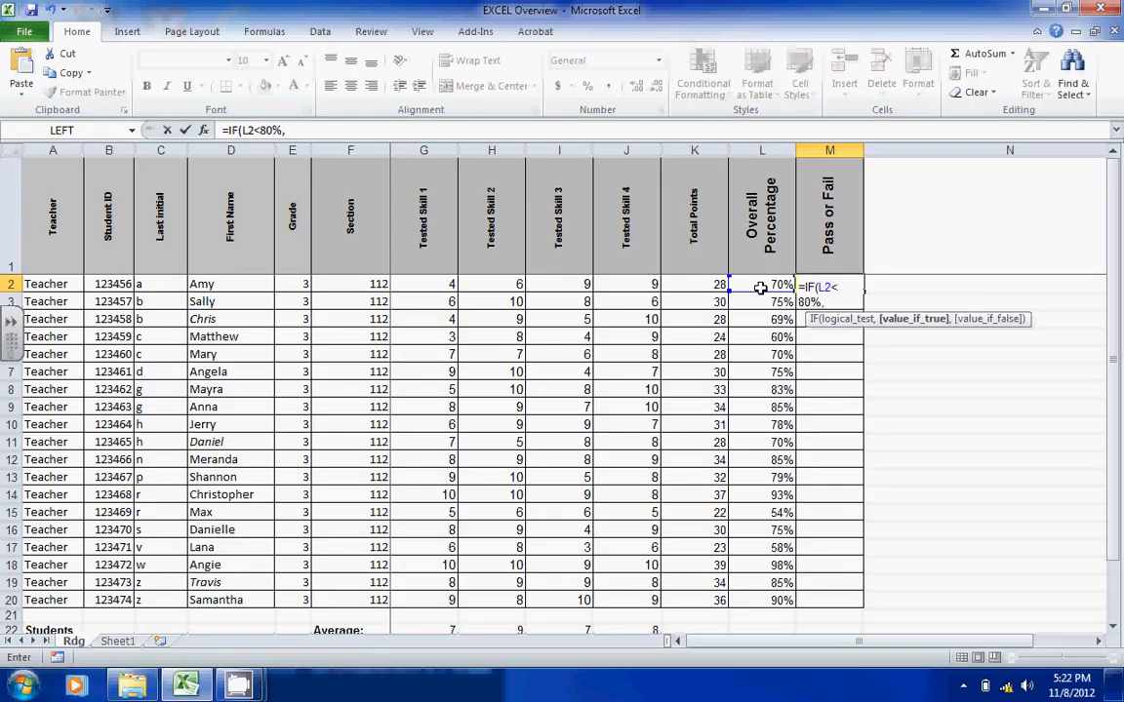
pyautogui.write('"')
pyautogui.press('BackSpace')
pyautogui.press('BackSpace')
pyautogui.press('BackSpace')
pyautogui.press('BackSpace')
pyautogui.press('BackSpace')
pyautogui.press('BackSpace')
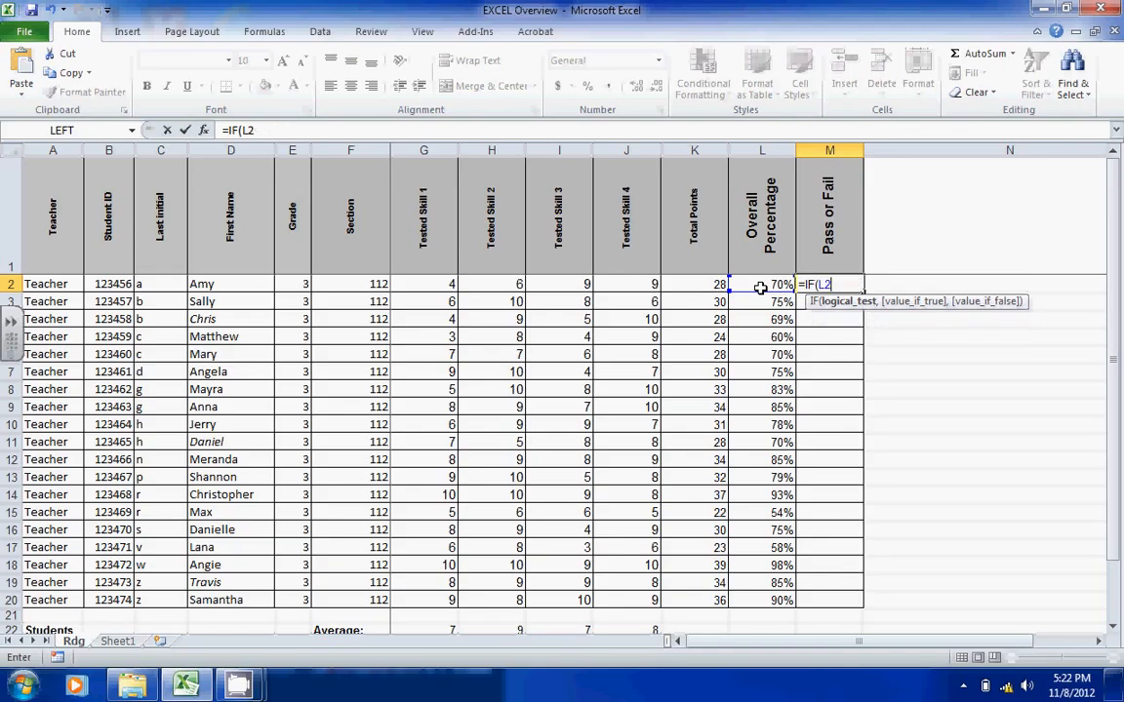
# - Complete the M2 formula as =IF(L2>80%,"Pass","Fail") and compare it with the percentage in L2
pyautogui.write('>80%,"')
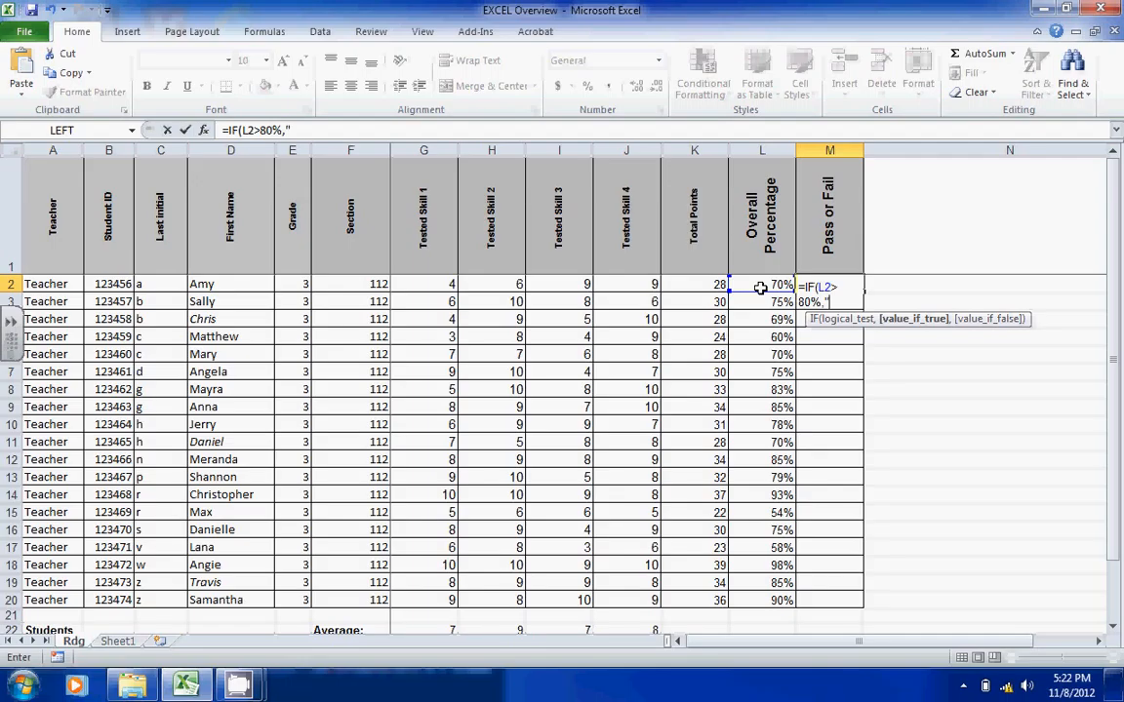
pyautogui.write('Pass"')
pyautogui.write(',')
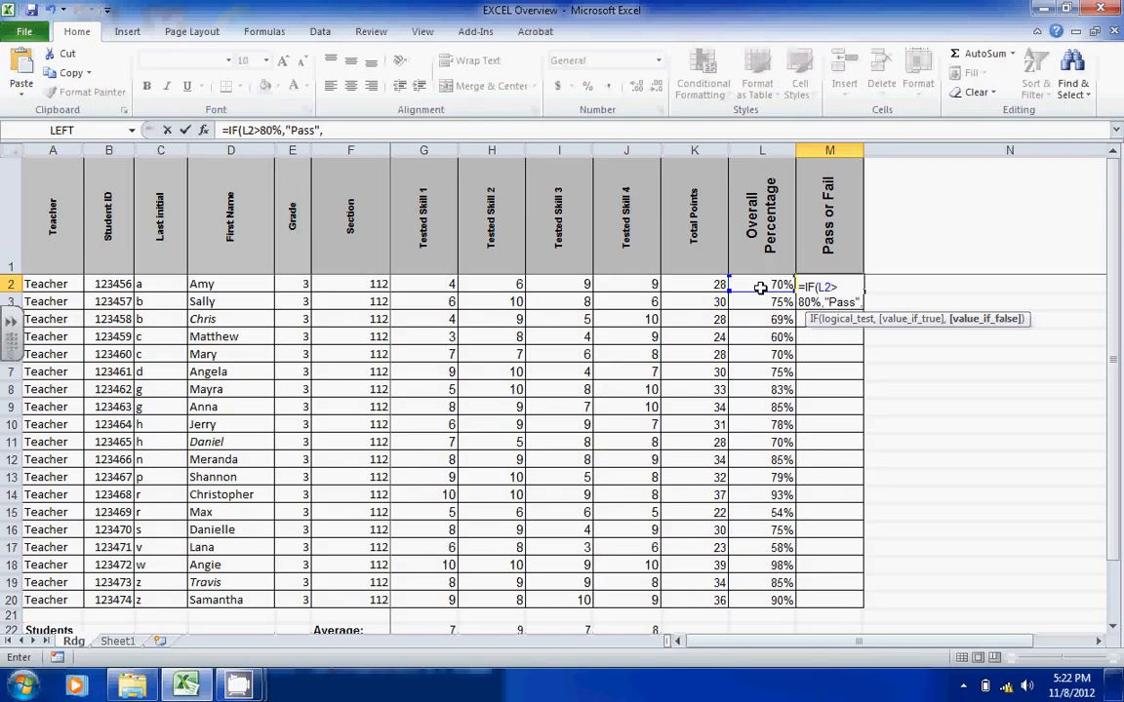
pyautogui.write('"')
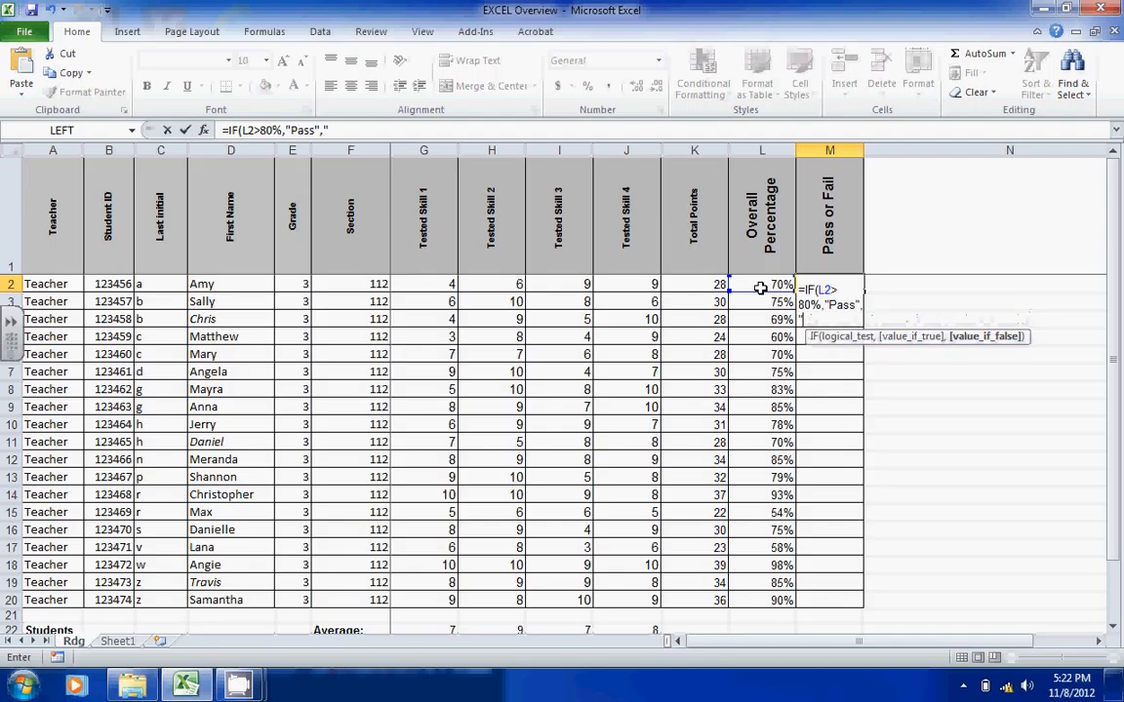
pyautogui.write('Fail')
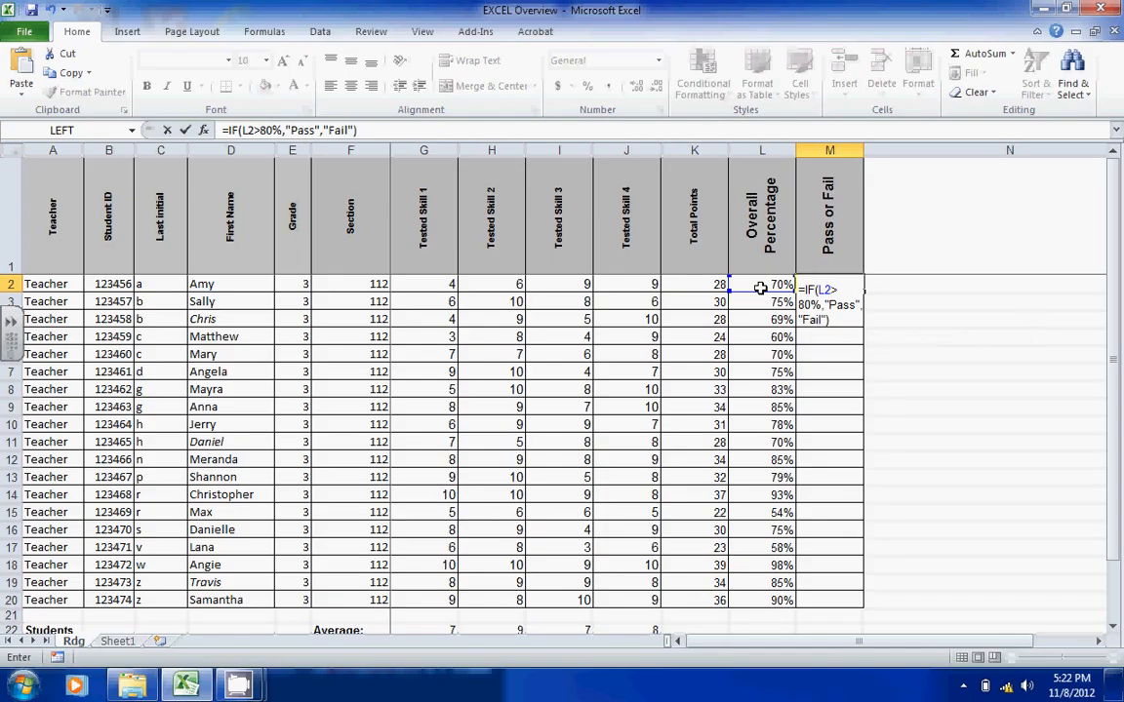
pyautogui.press('Return')
pyautogui.click(806, 282)
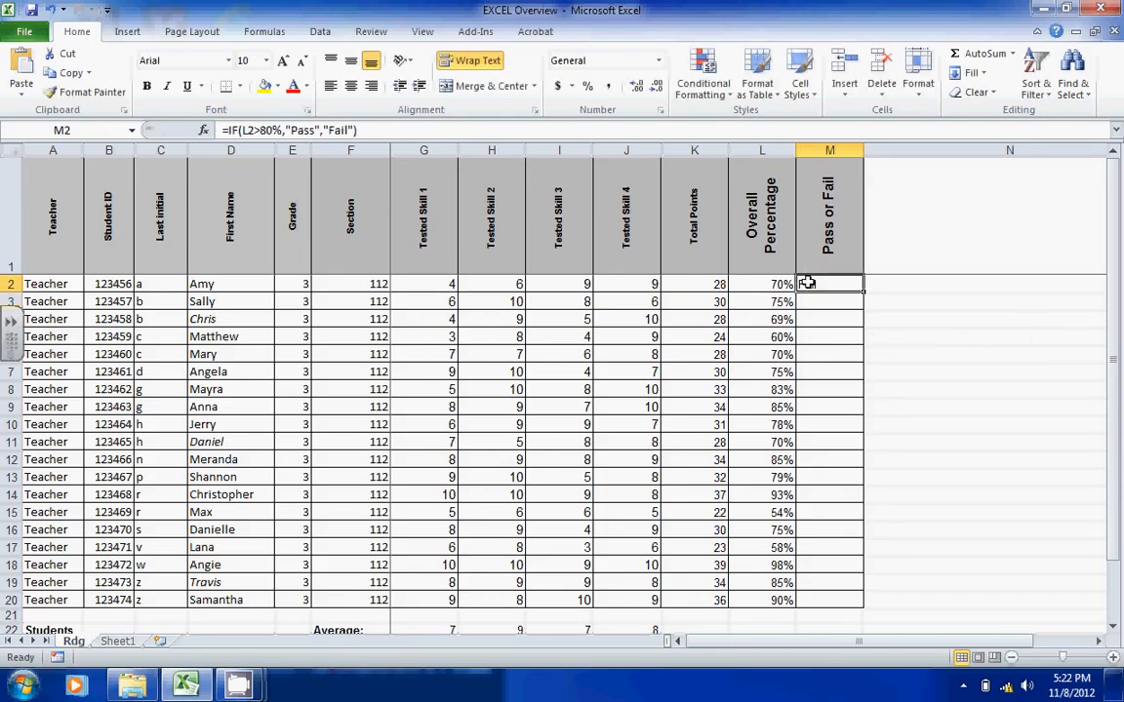
pyautogui.click(783, 284)
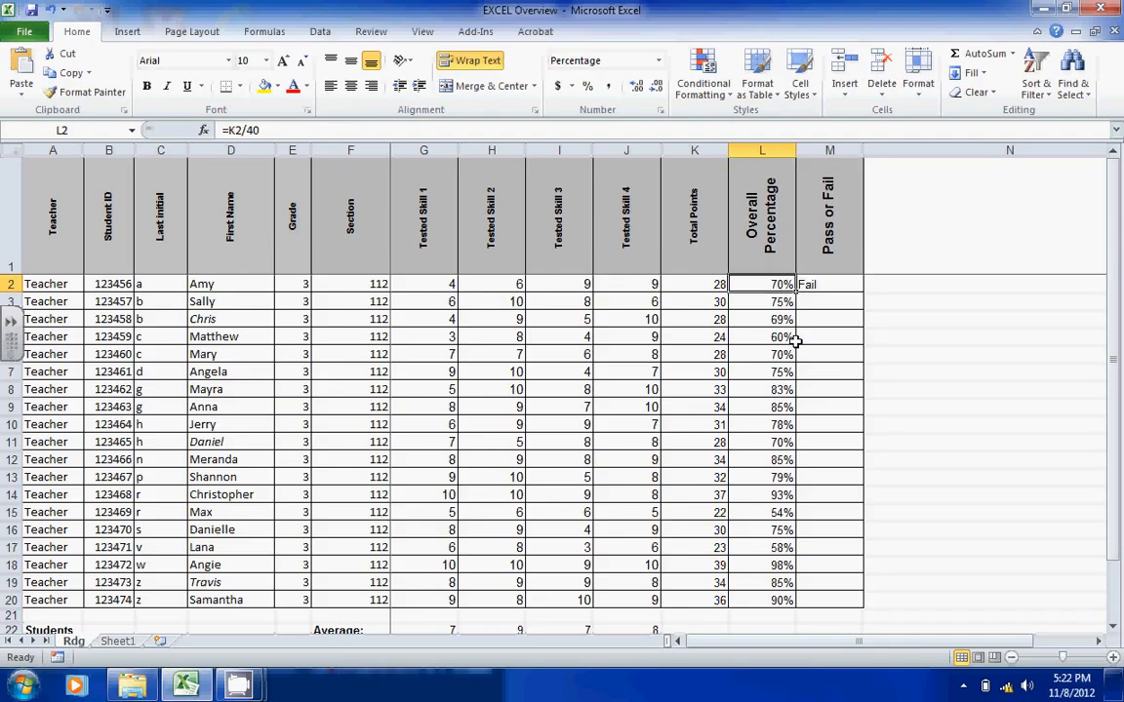
# - Fill the Pass or Fail formula from M2 down through M20 and check the copied formulas of several passing students
pyautogui.click(819, 284)
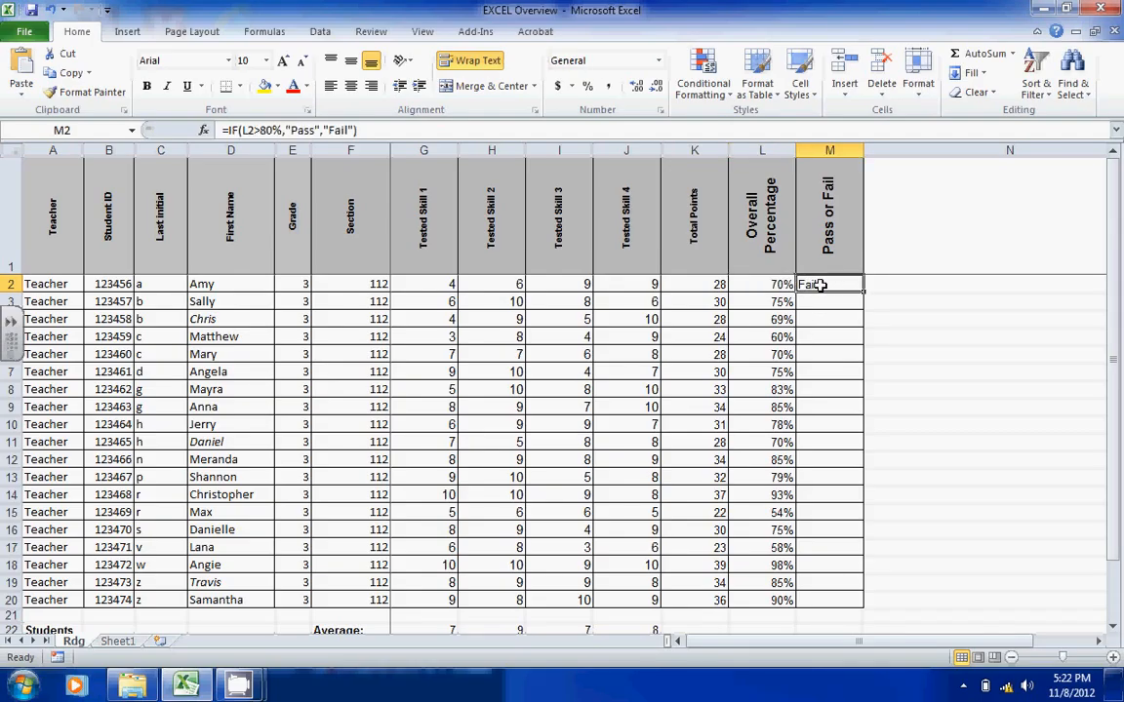
pyautogui.moveTo(863, 291); pyautogui.dragTo(862, 609)
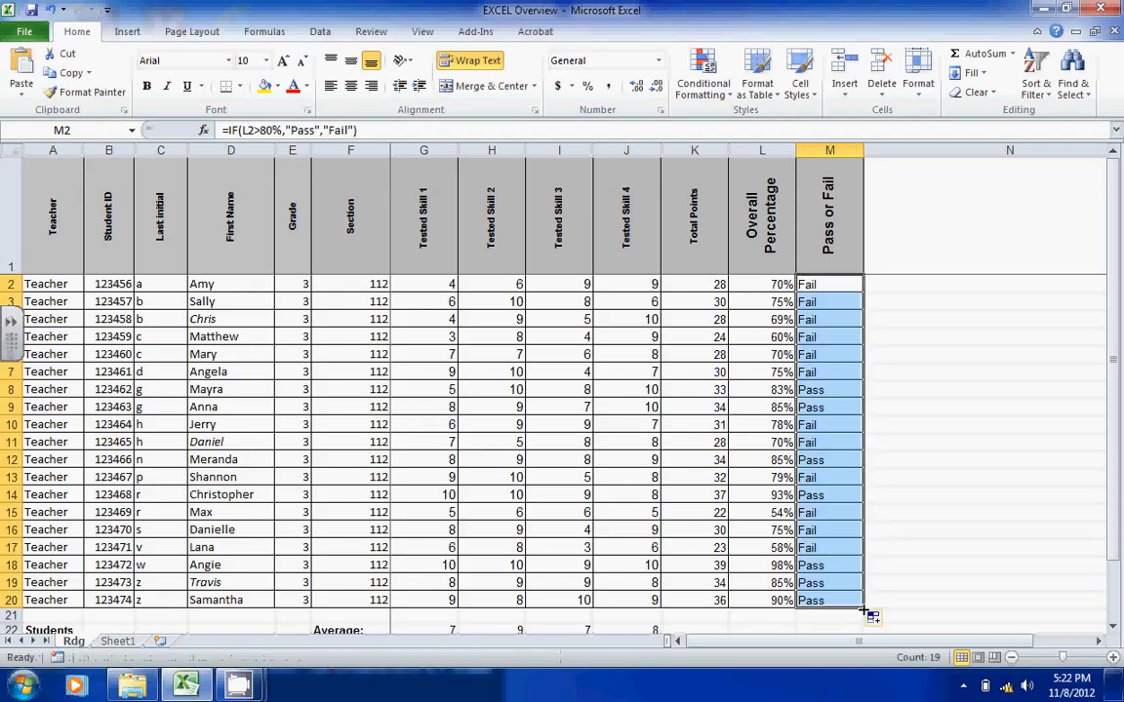
pyautogui.click(827, 599)
pyautogui.click(820, 584)
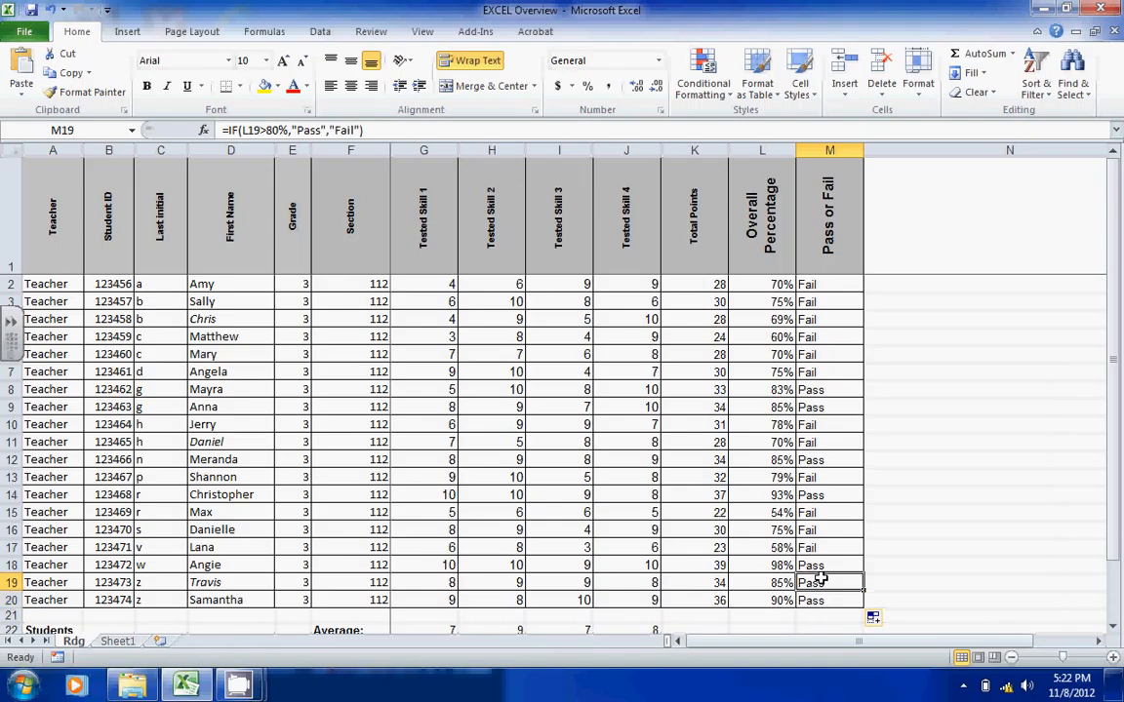
pyautogui.click(820, 564)
pyautogui.click(818, 494)
pyautogui.click(821, 460)
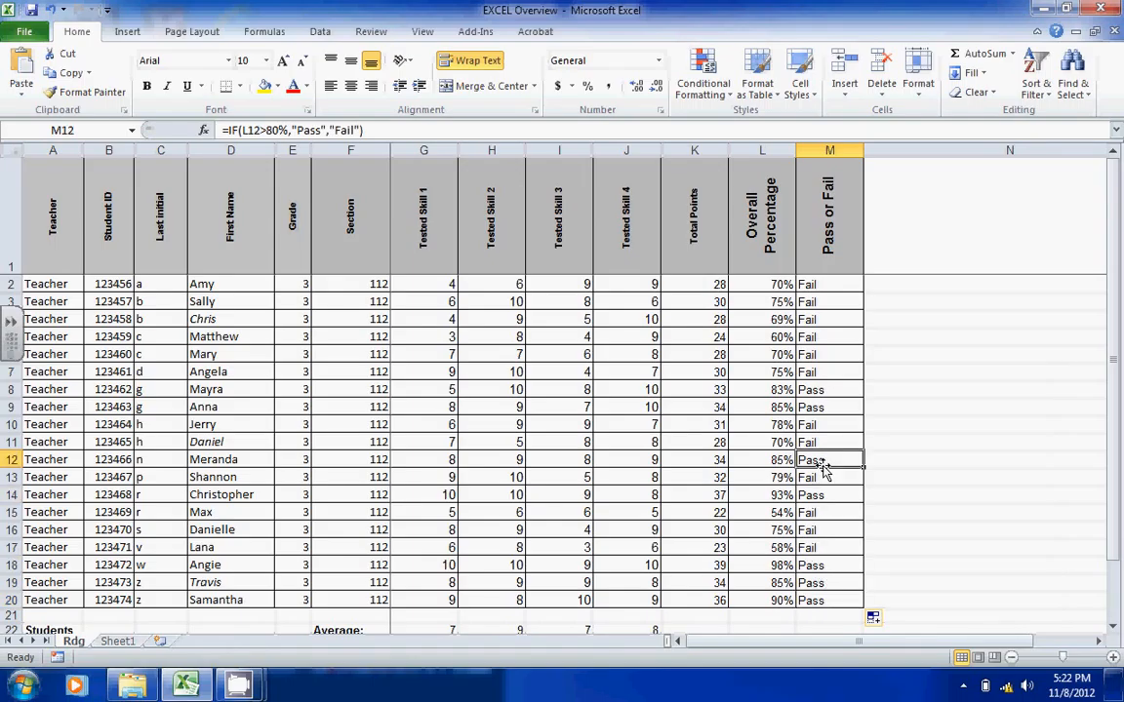
pyautogui.click(822, 390)
# - Insert a blank column between the First Name and Grade columns
pyautogui.moveTo(1115, 383); pyautogui.dragTo(1113, 486)
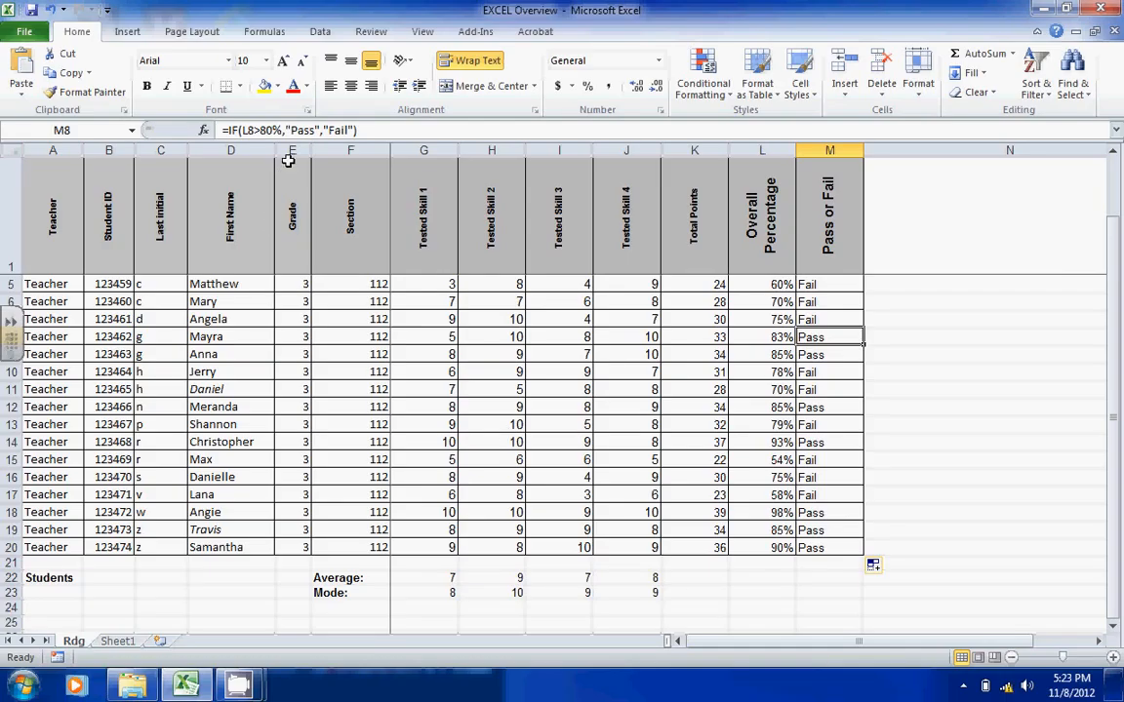
pyautogui.moveTo(1120, 314); pyautogui.dragTo(1004, 183)
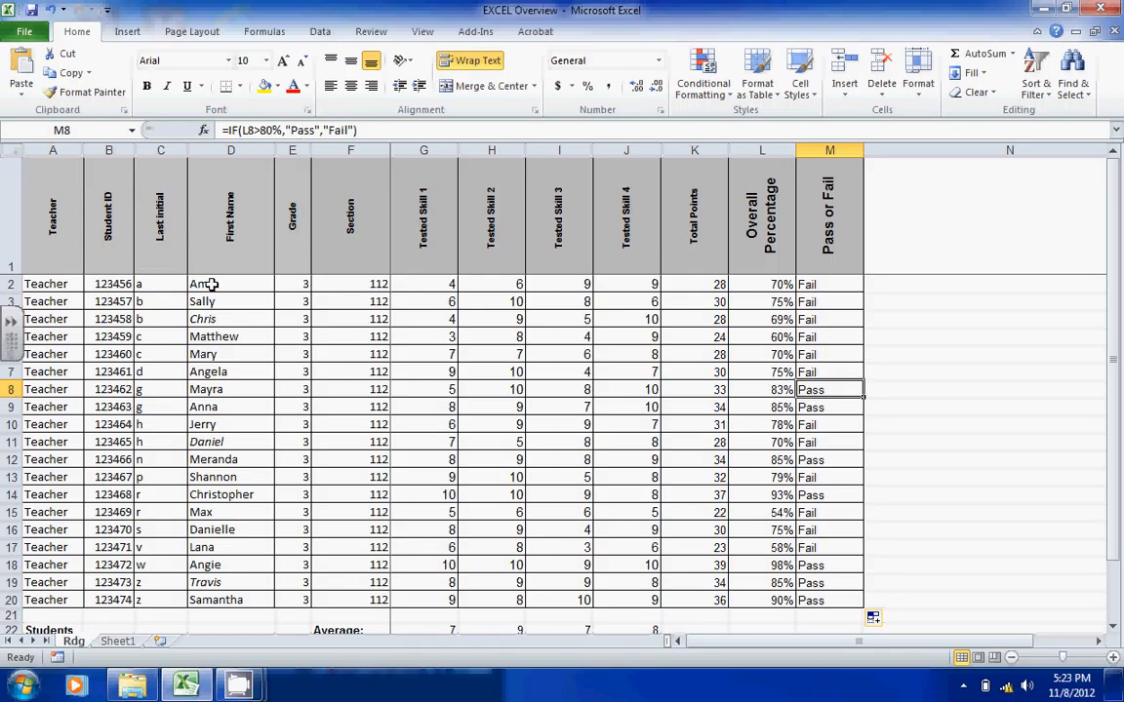
pyautogui.click(290, 148)
pyautogui.rightClick(290, 149)
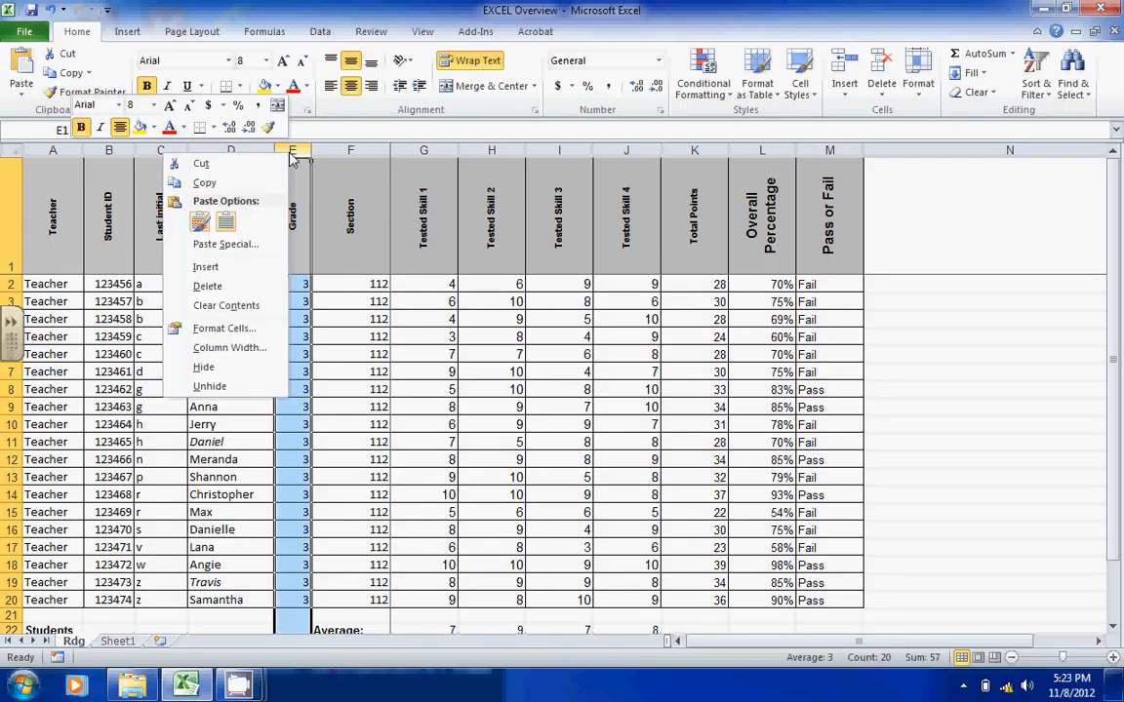
pyautogui.click(256, 267)
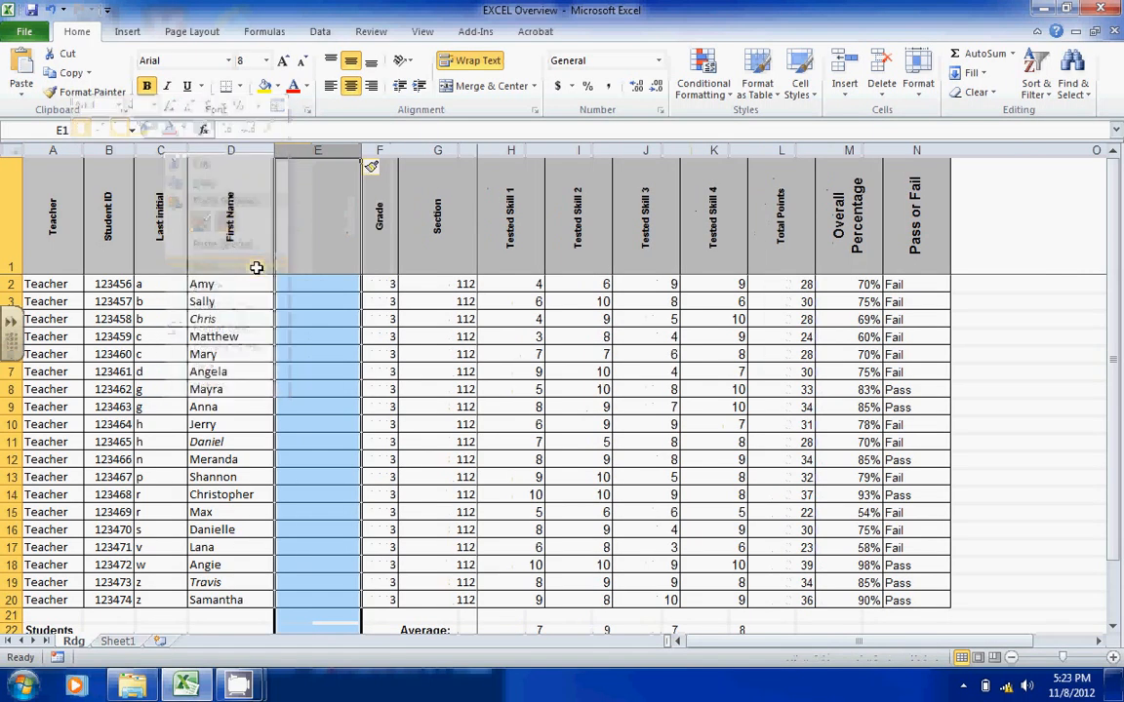
# - Join the first student's first name and last initial with a comma by entering =CONCATENATE(D2,",",C2) in E2 of the blank column
pyautogui.click(321, 255)
pyautogui.click(318, 284)
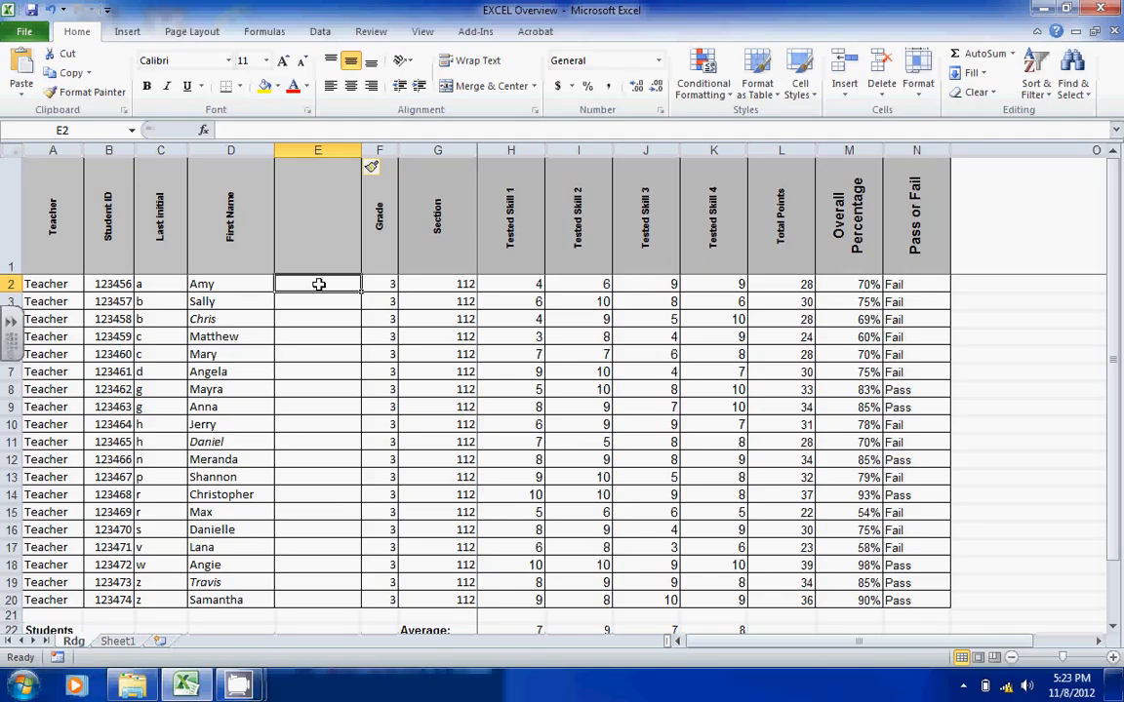
pyautogui.write('=')
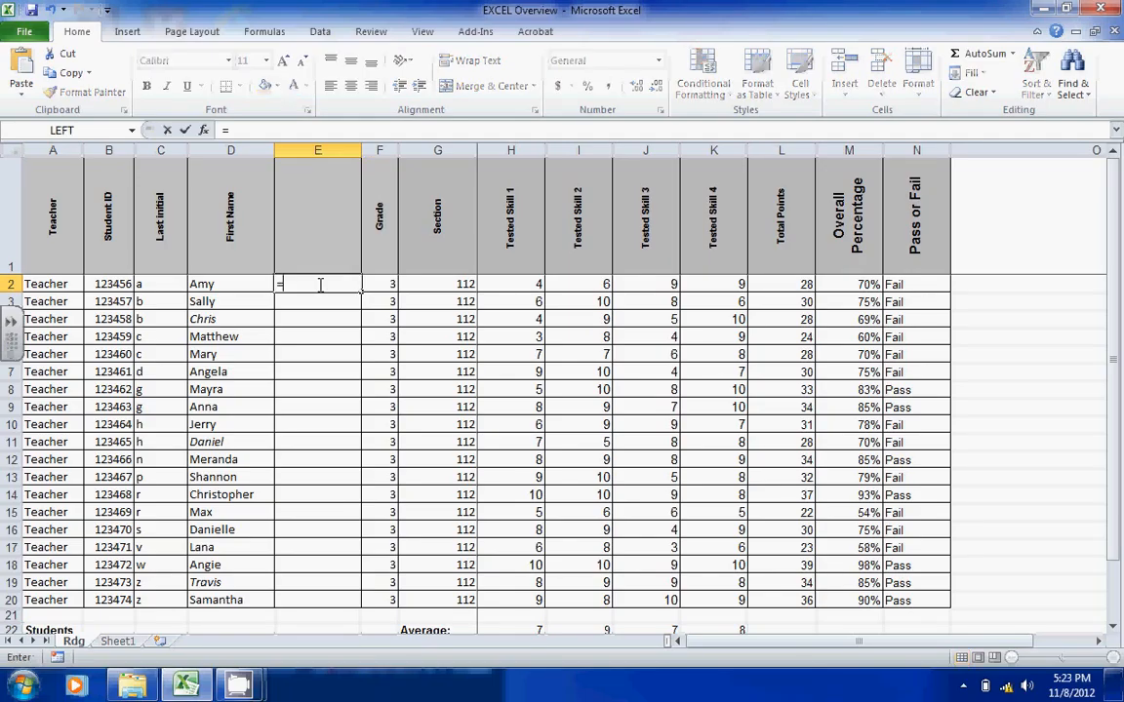
pyautogui.write('CON')
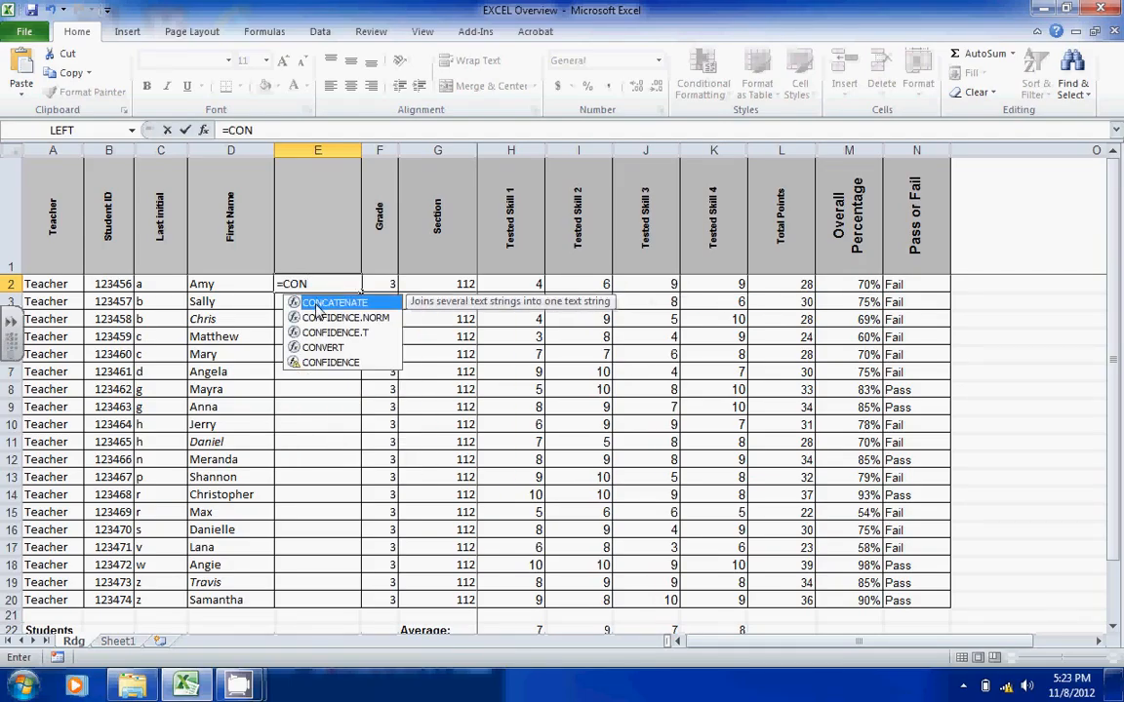
pyautogui.write('CATENATE')
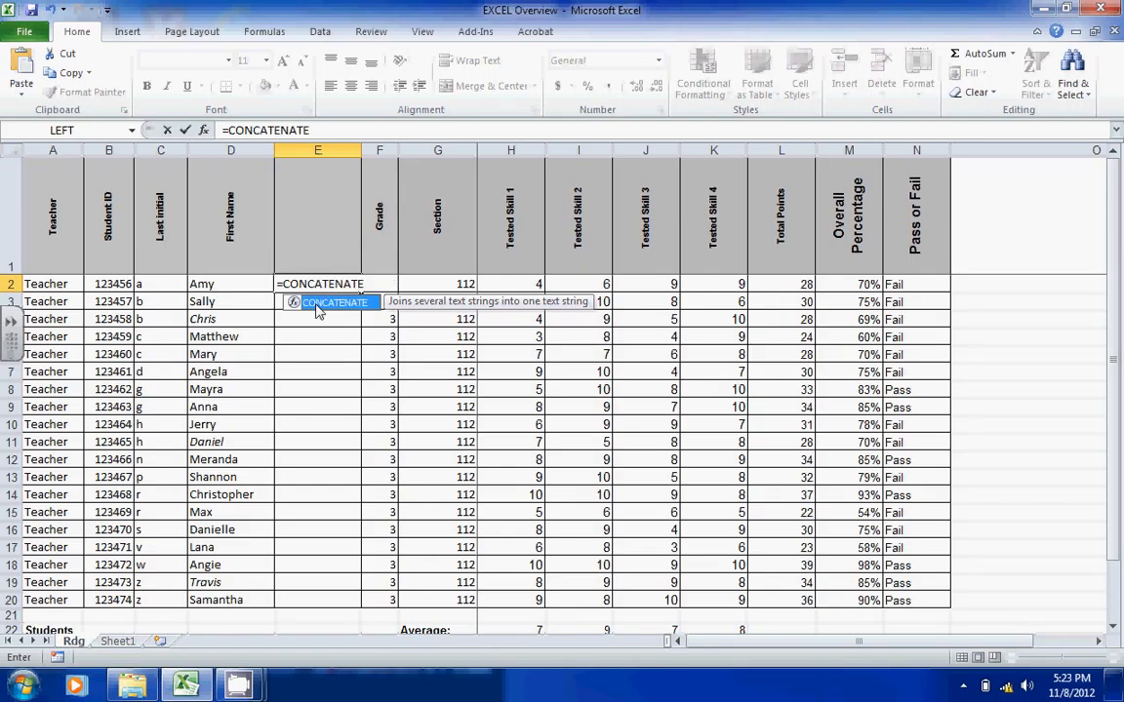
pyautogui.write('(')
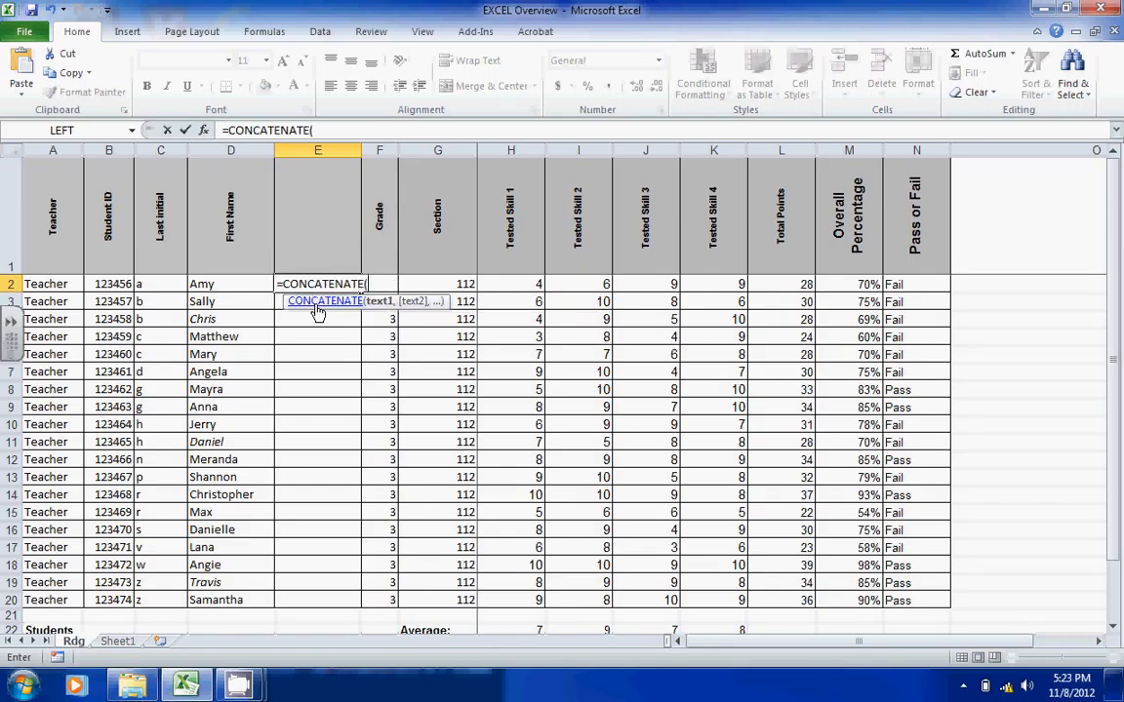
pyautogui.click(240, 284)
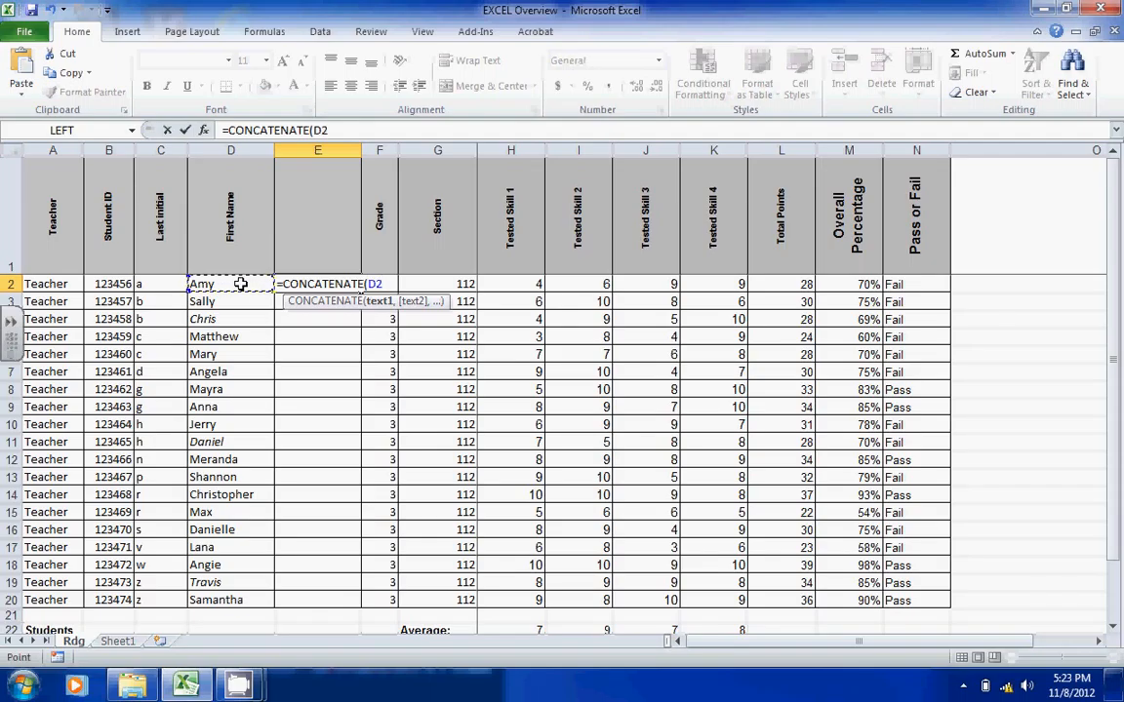
pyautogui.write(',')
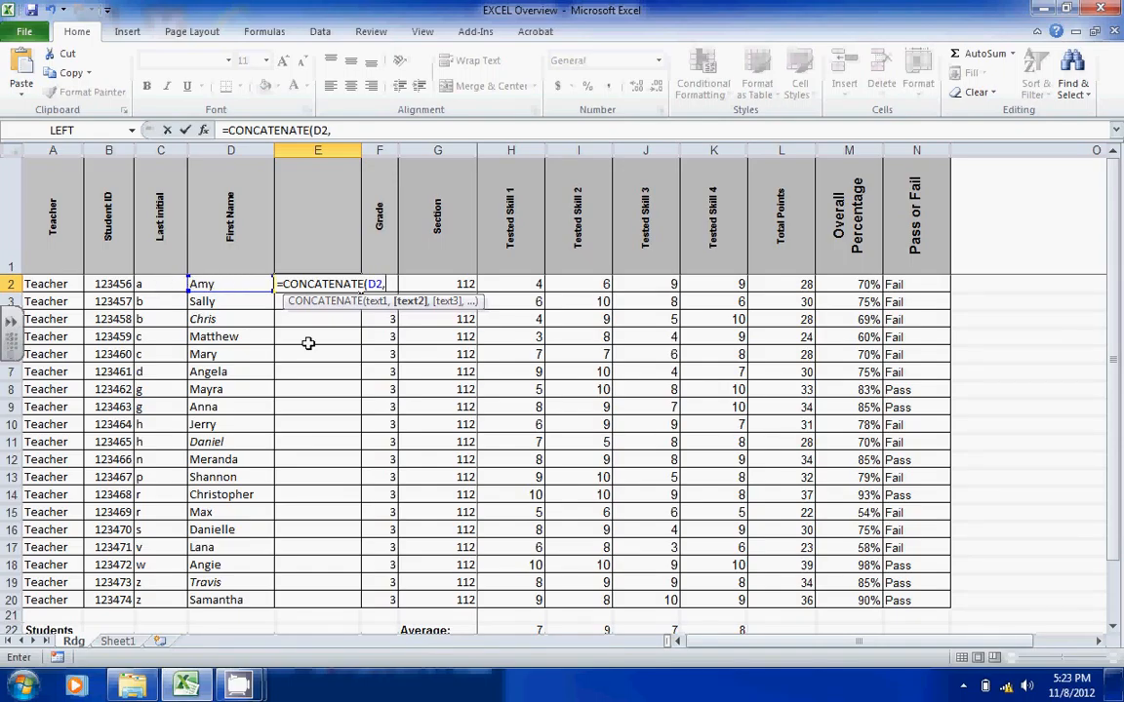
pyautogui.write('", ",')
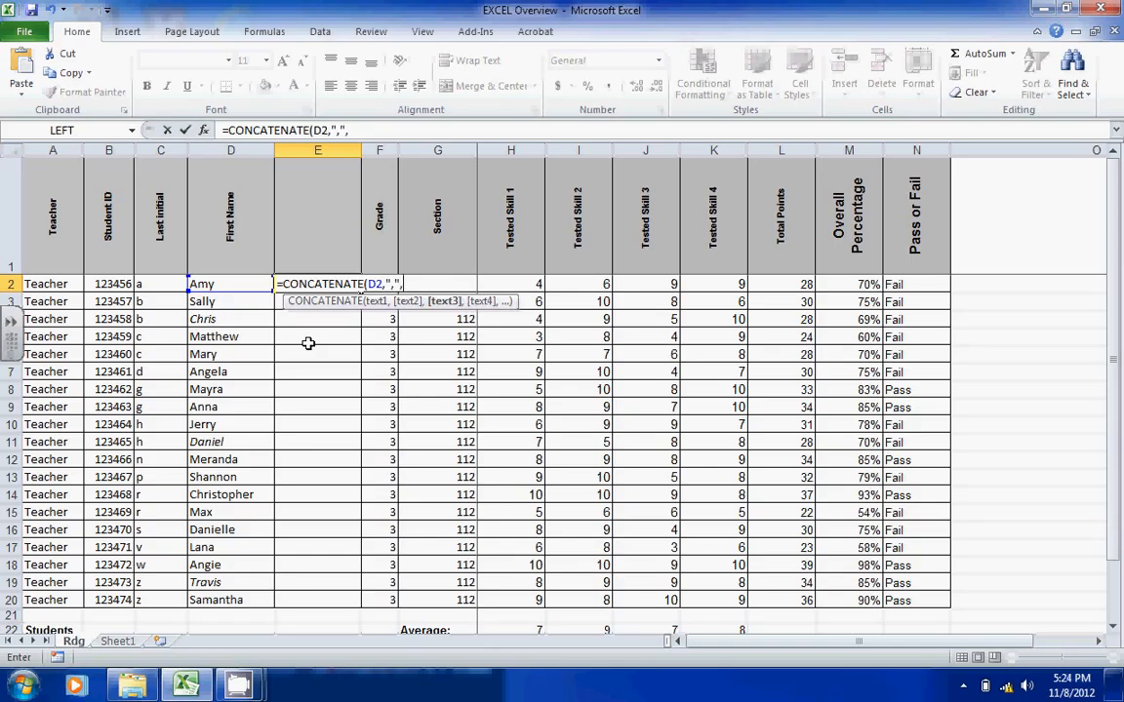
pyautogui.click(160, 283)
pyautogui.write(')')
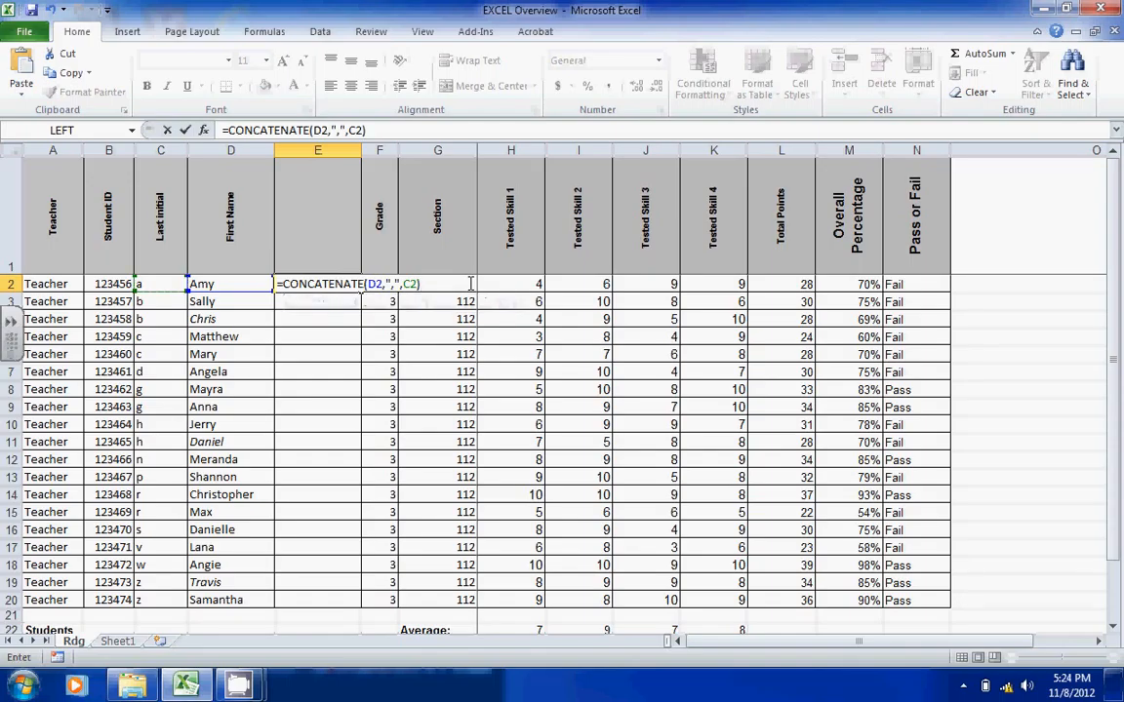
pyautogui.hotkey('ctrl', 'Return')
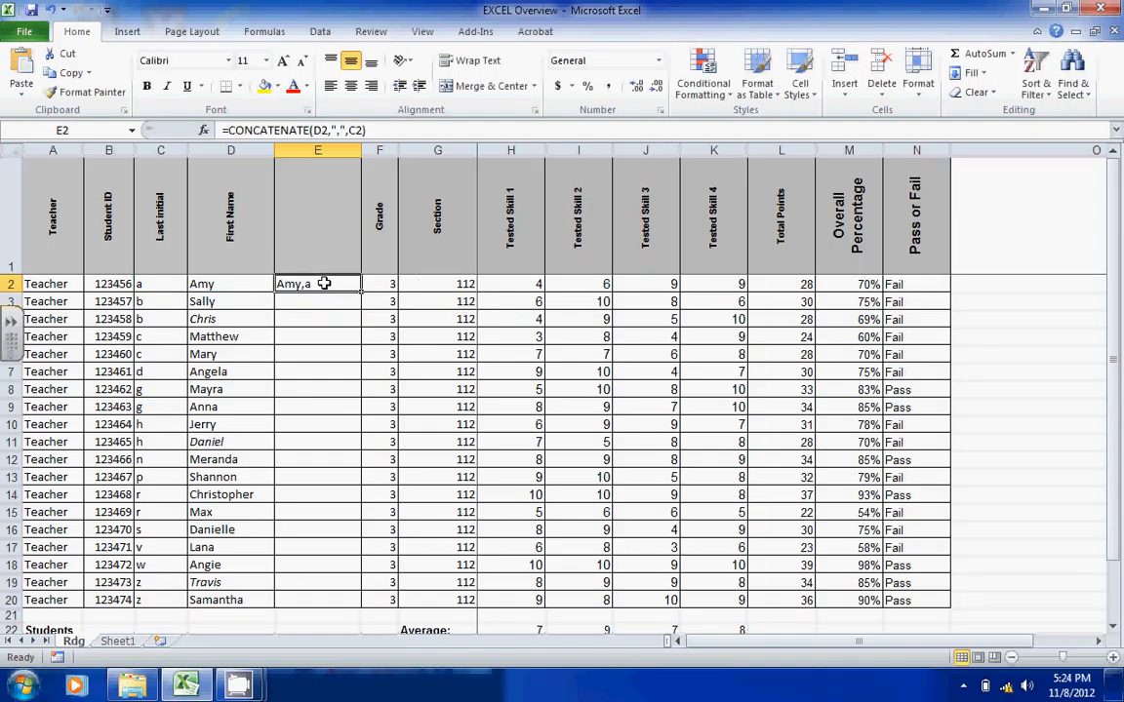
# - Fill the CONCATENATE formula from E2 down through E20 and check several copied results against their first names
pyautogui.moveTo(362, 291); pyautogui.dragTo(360, 590)
pyautogui.click(332, 507)
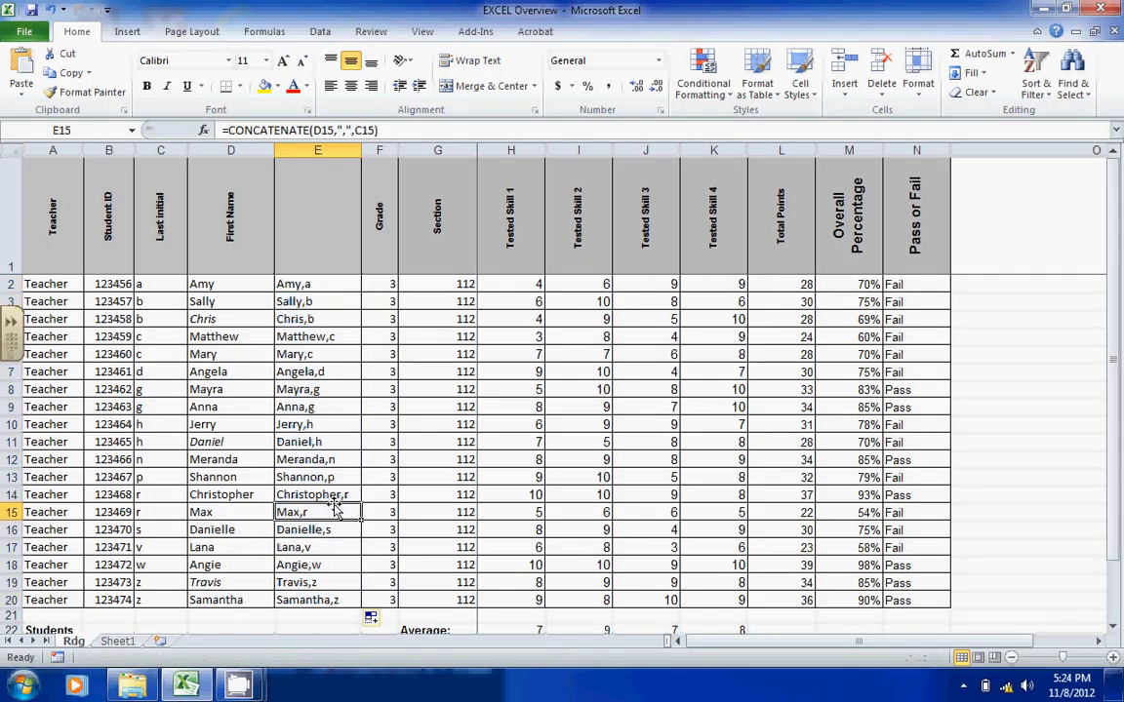
pyautogui.click(318, 564)
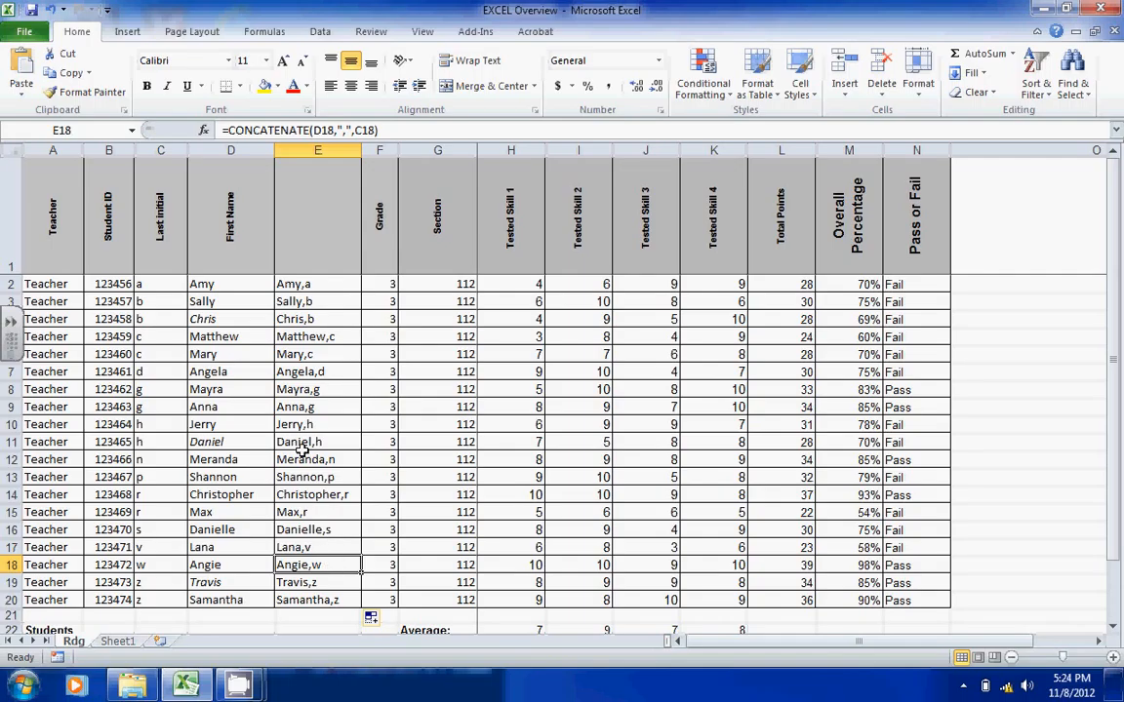
pyautogui.click(239, 406)
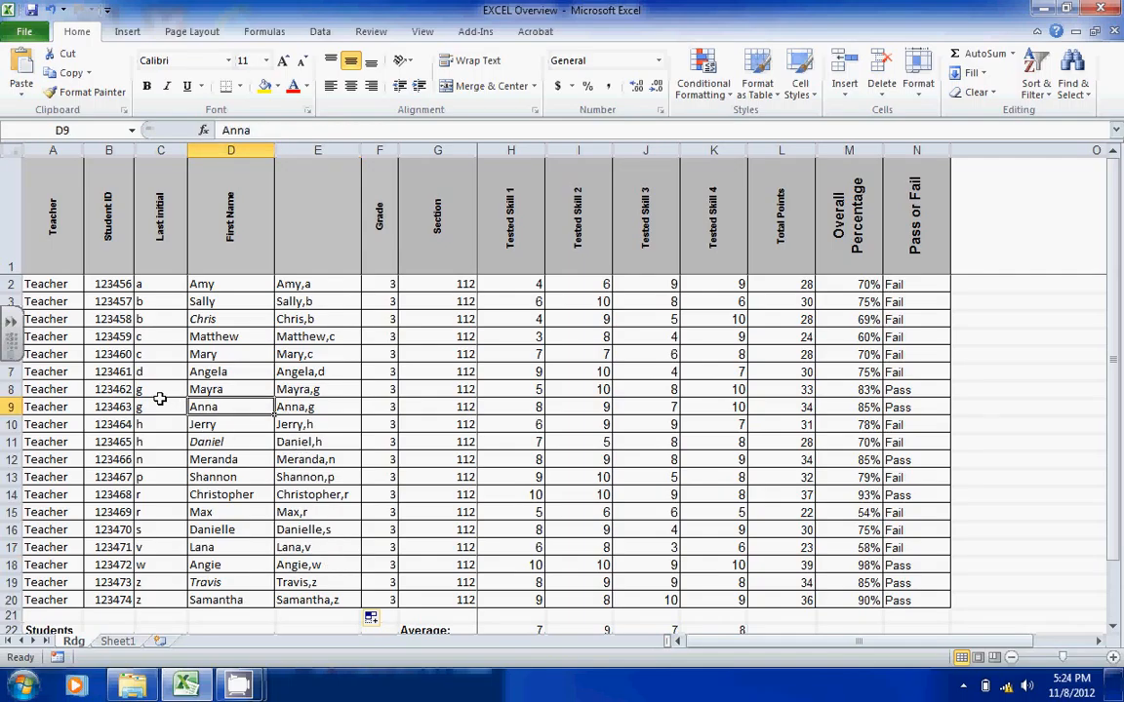
pyautogui.click(218, 389)
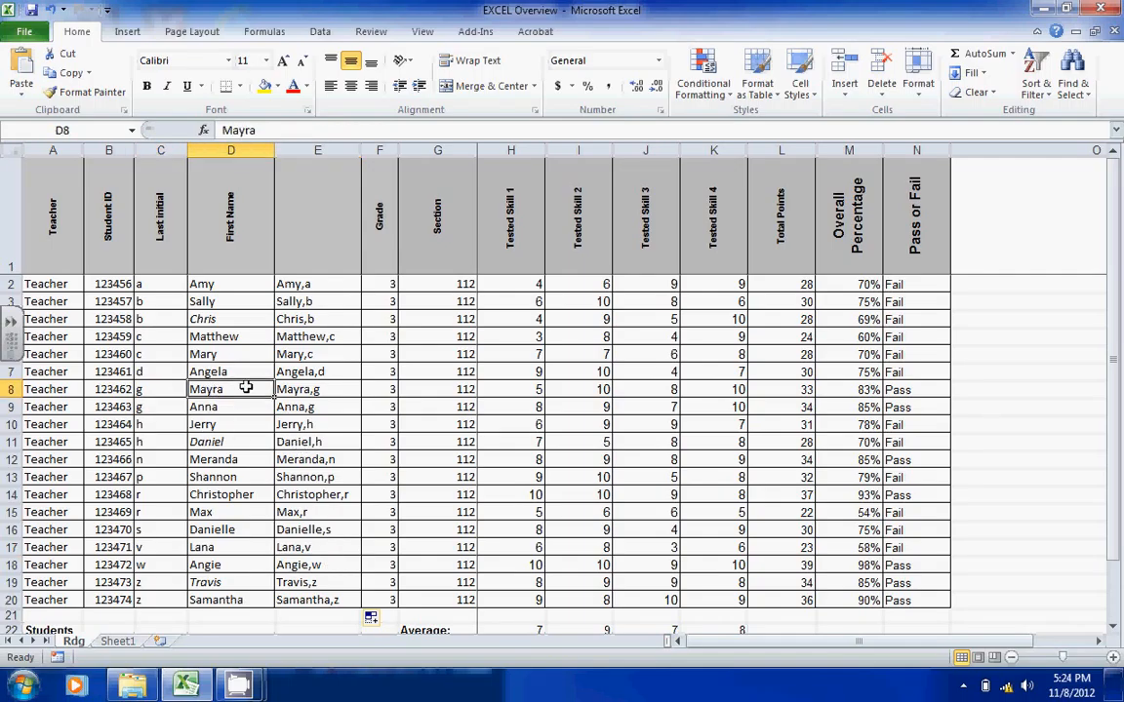
pyautogui.click(322, 391)
pyautogui.click(314, 319)
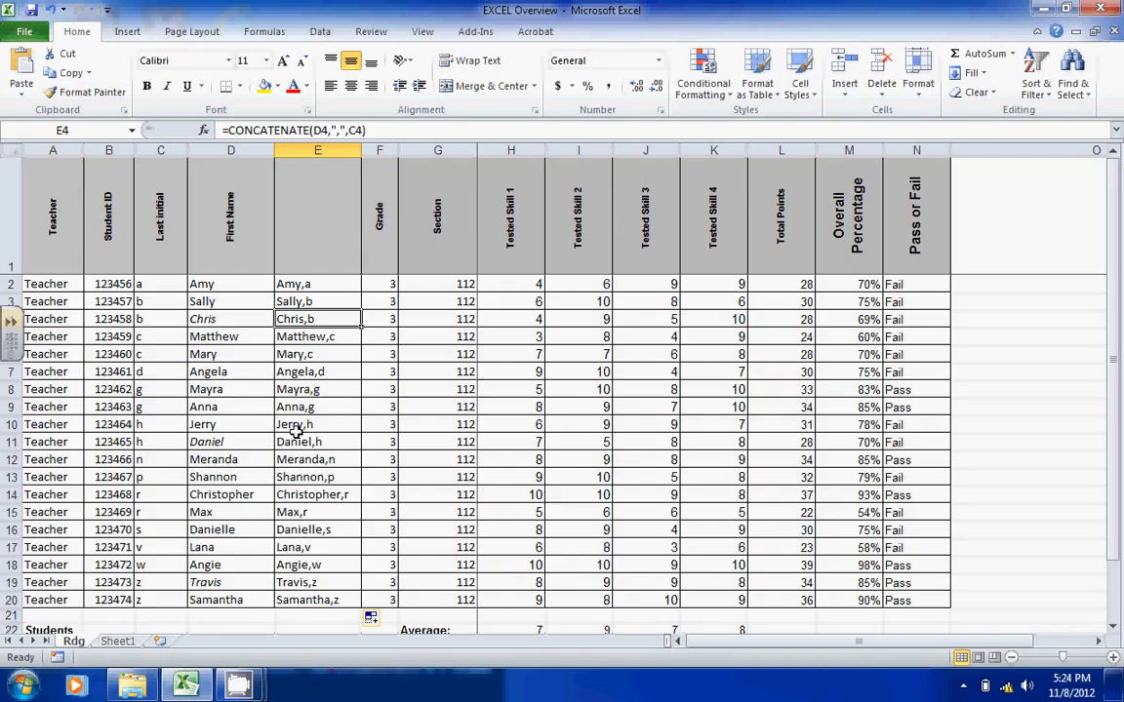
# - Copy the joined names in E2:E20 and paste them back in place as values only, replacing the formulas
pyautogui.moveTo(310, 283); pyautogui.dragTo(322, 593)
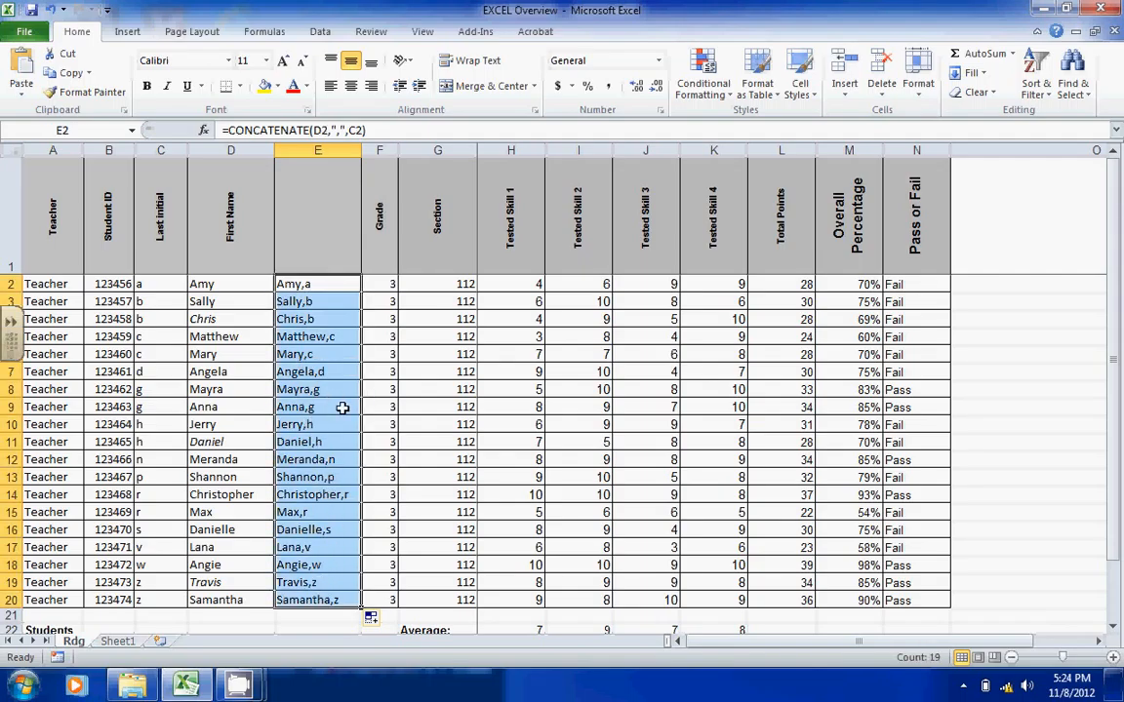
pyautogui.rightClick(308, 343)
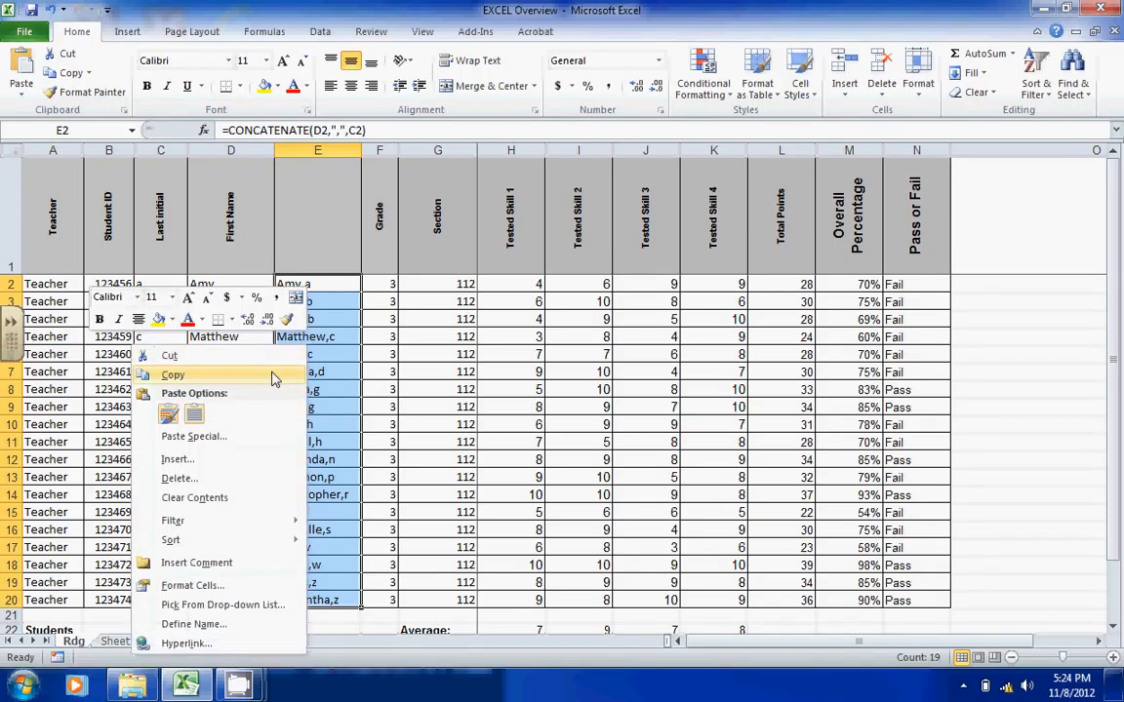
pyautogui.click(172, 374)
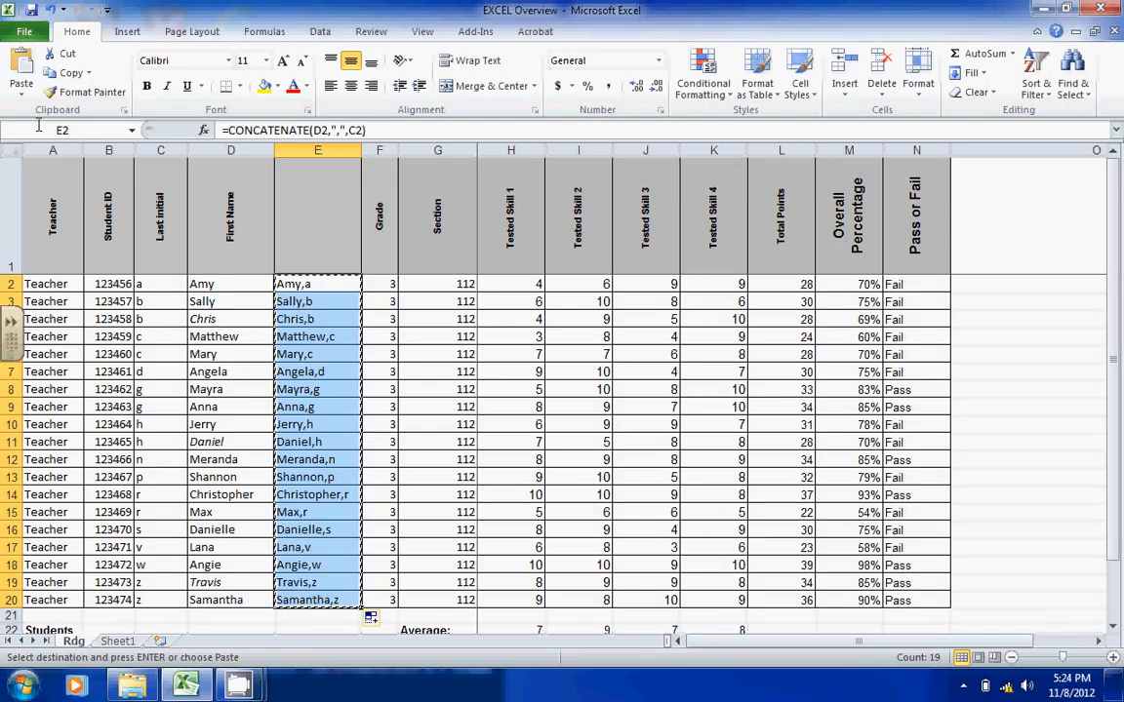
pyautogui.click(21, 93)
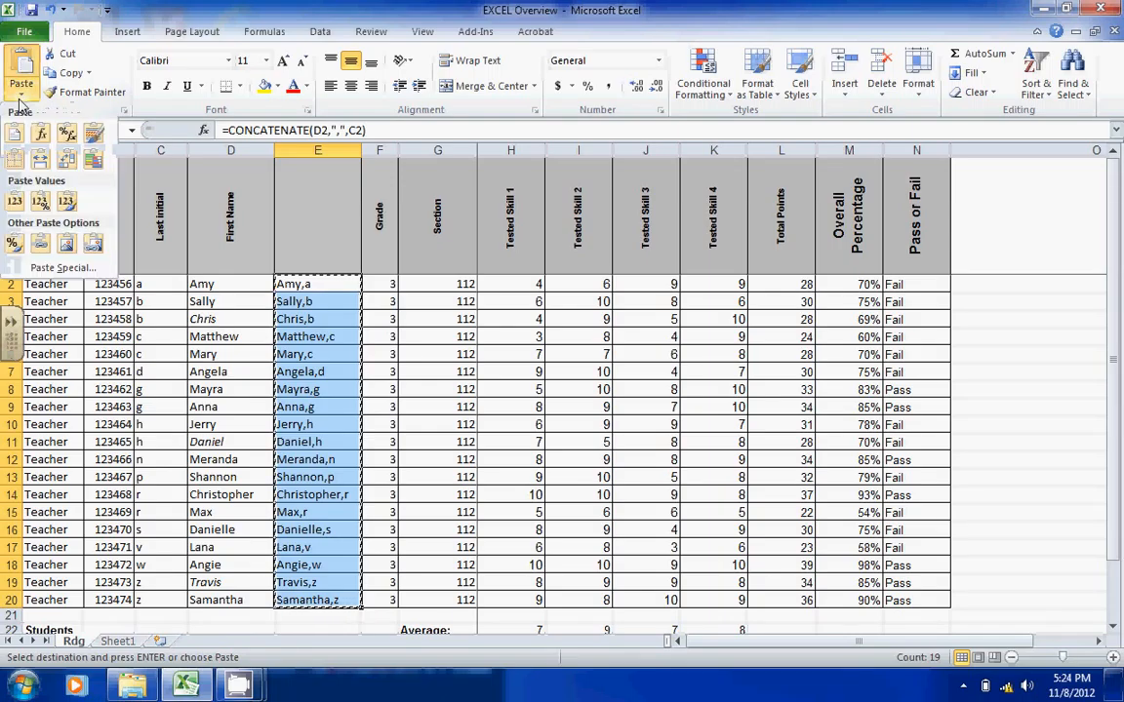
pyautogui.click(14, 201)
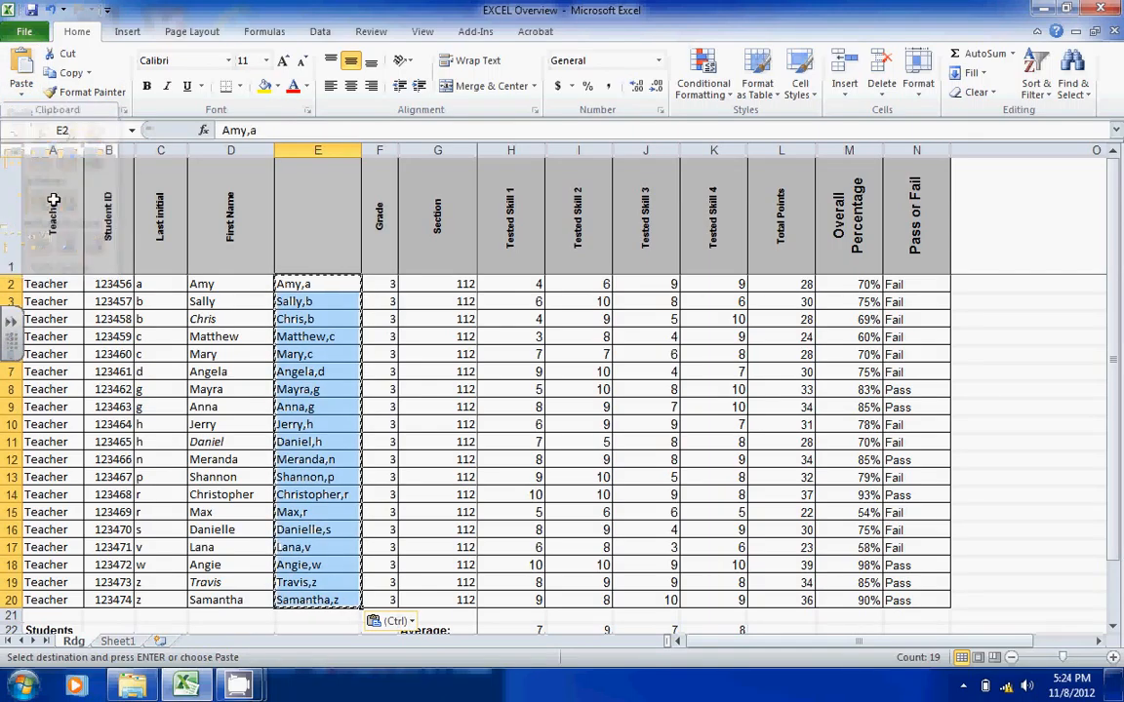
pyautogui.doubleClick(309, 338)
pyautogui.click(321, 375)
pyautogui.click(318, 358)
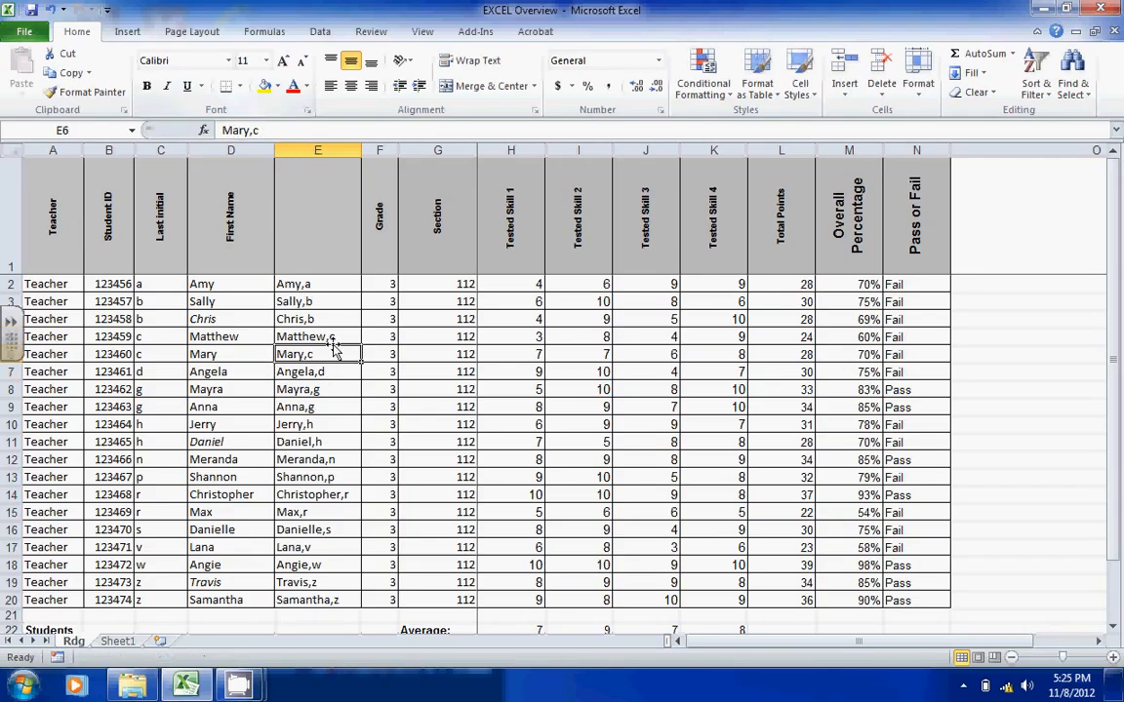
# - Insert a blank column between the joined names and the Grade column
pyautogui.rightClick(379, 150)
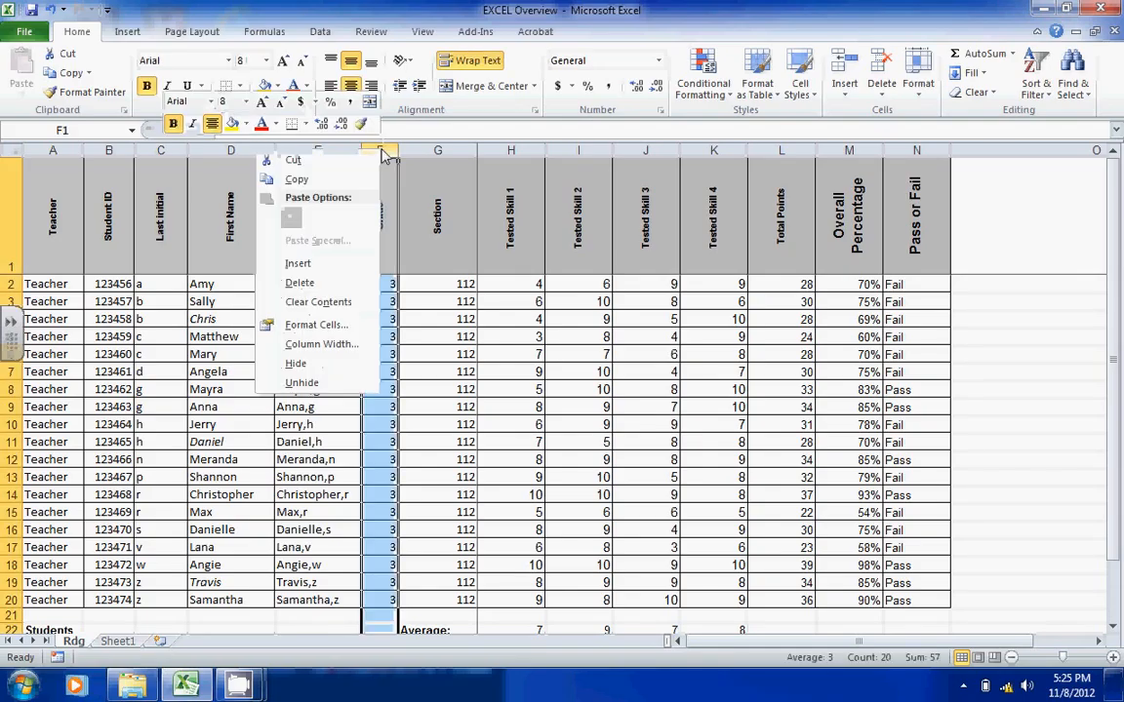
pyautogui.click(318, 264)
pyautogui.click(396, 284)
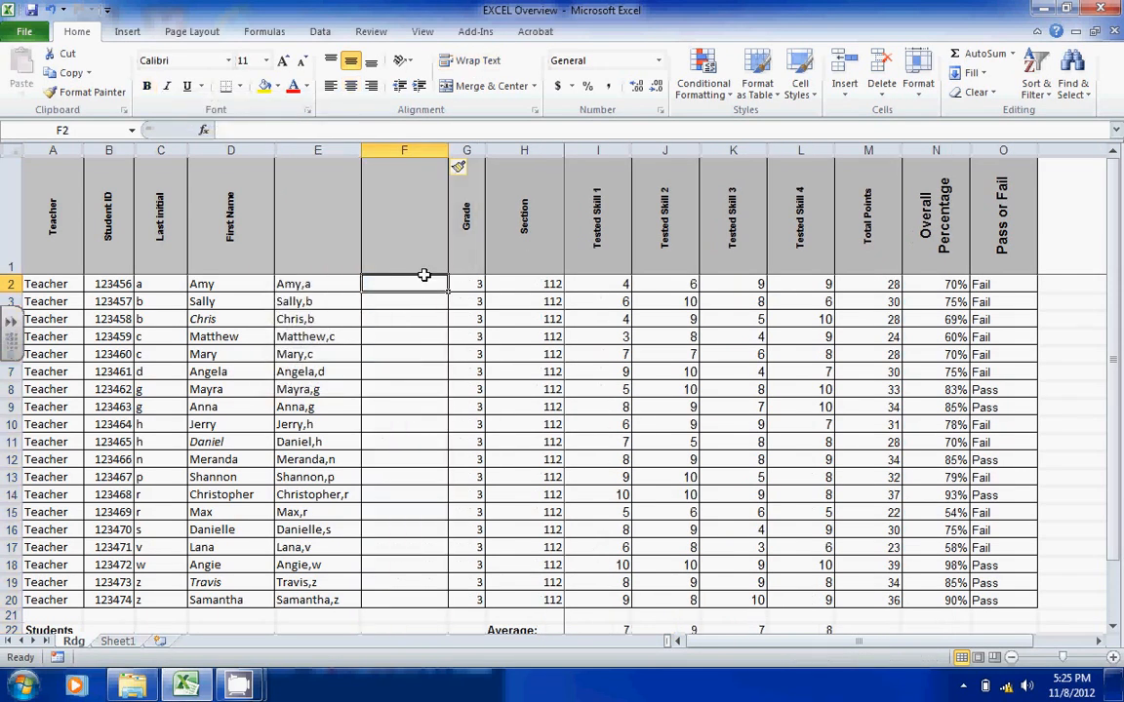
pyautogui.click(327, 284)
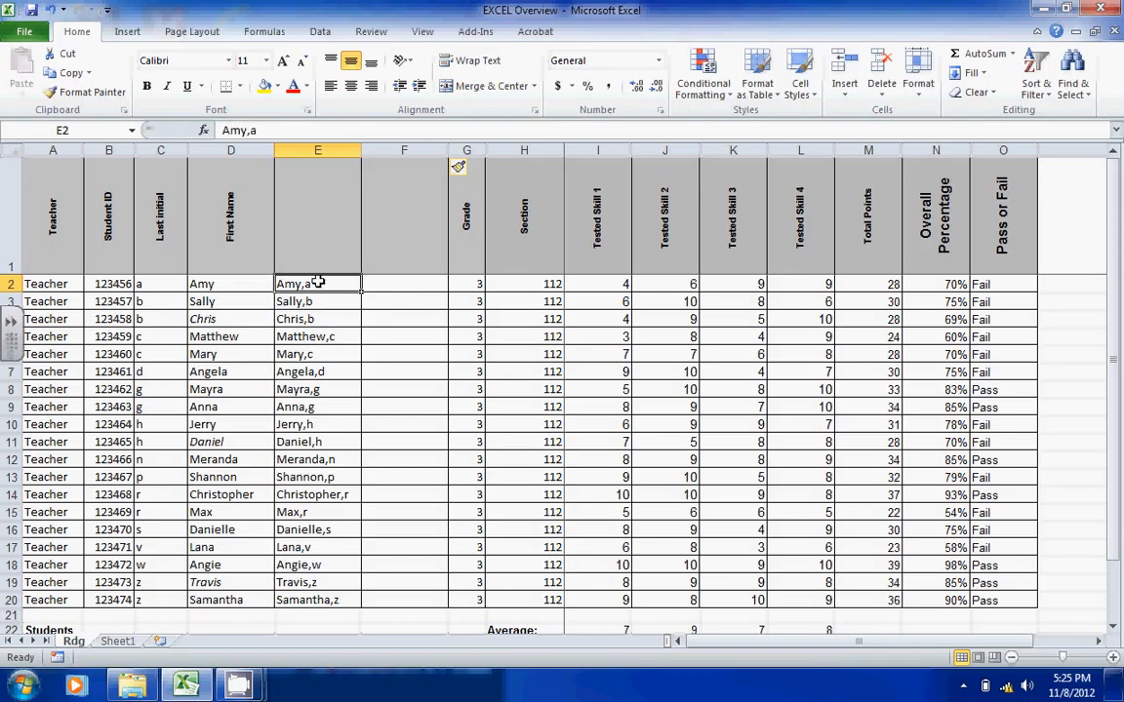
pyautogui.click(399, 282)
# - Split the joined name in E2 into E2 and F2 using Text to Columns, Delimited with Comma, and replace the destination contents
pyautogui.click(321, 283)
pyautogui.click(424, 35)
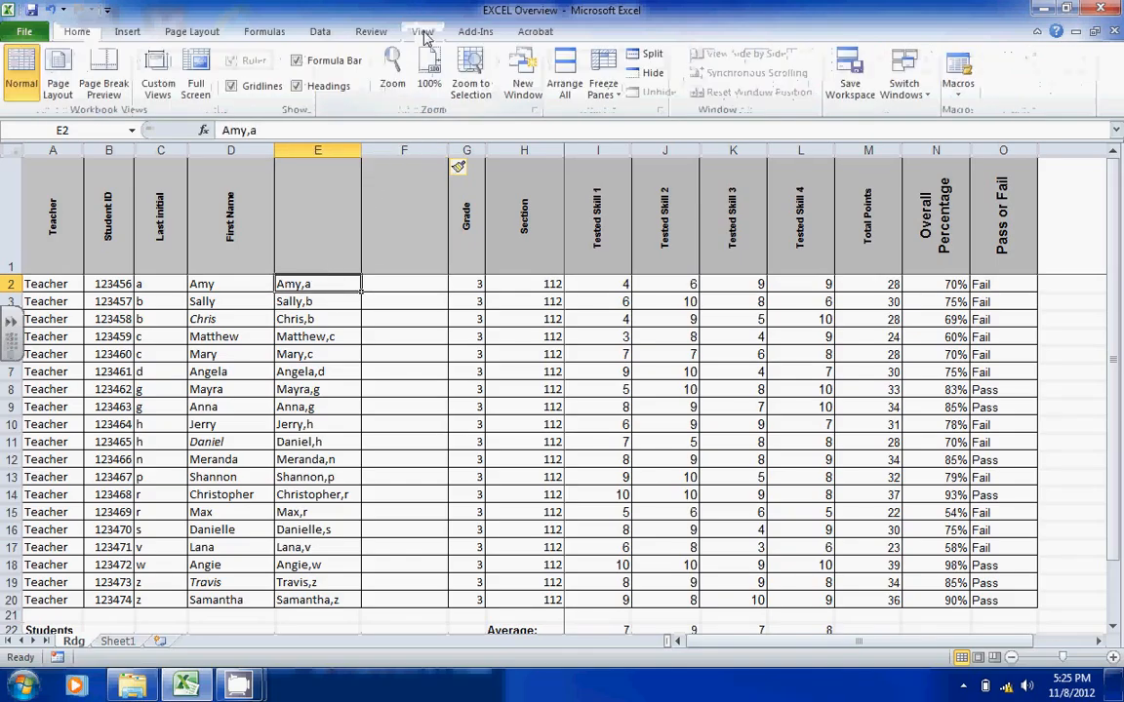
pyautogui.click(378, 32)
pyautogui.click(320, 32)
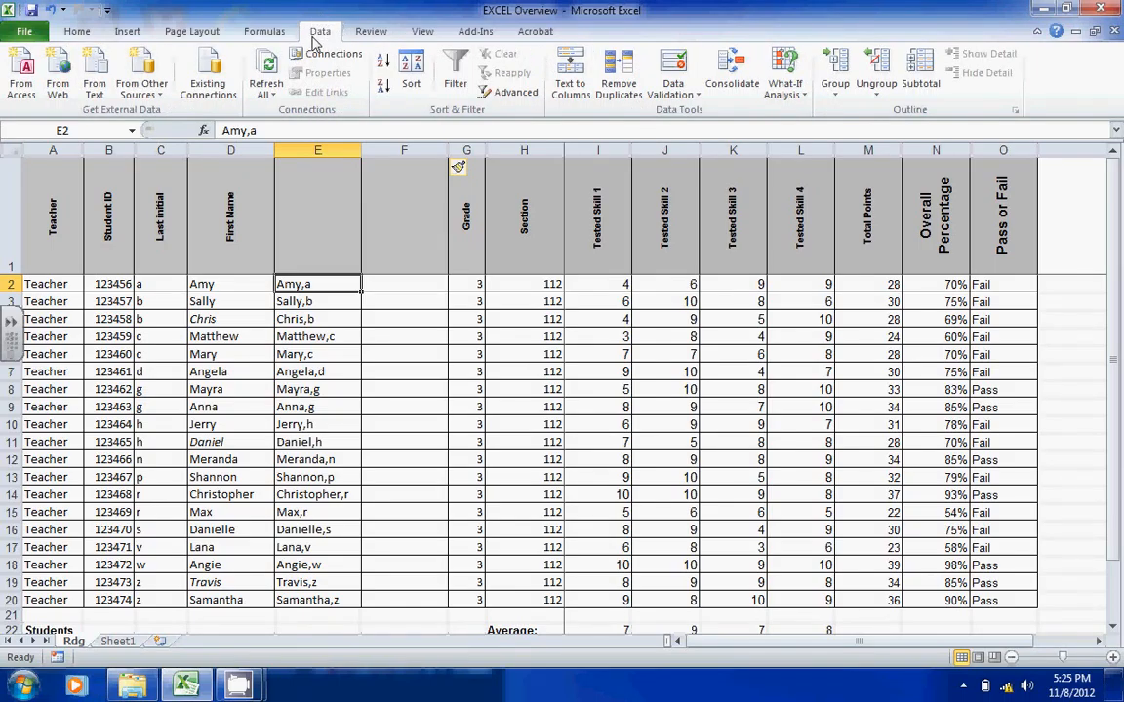
pyautogui.click(574, 82)
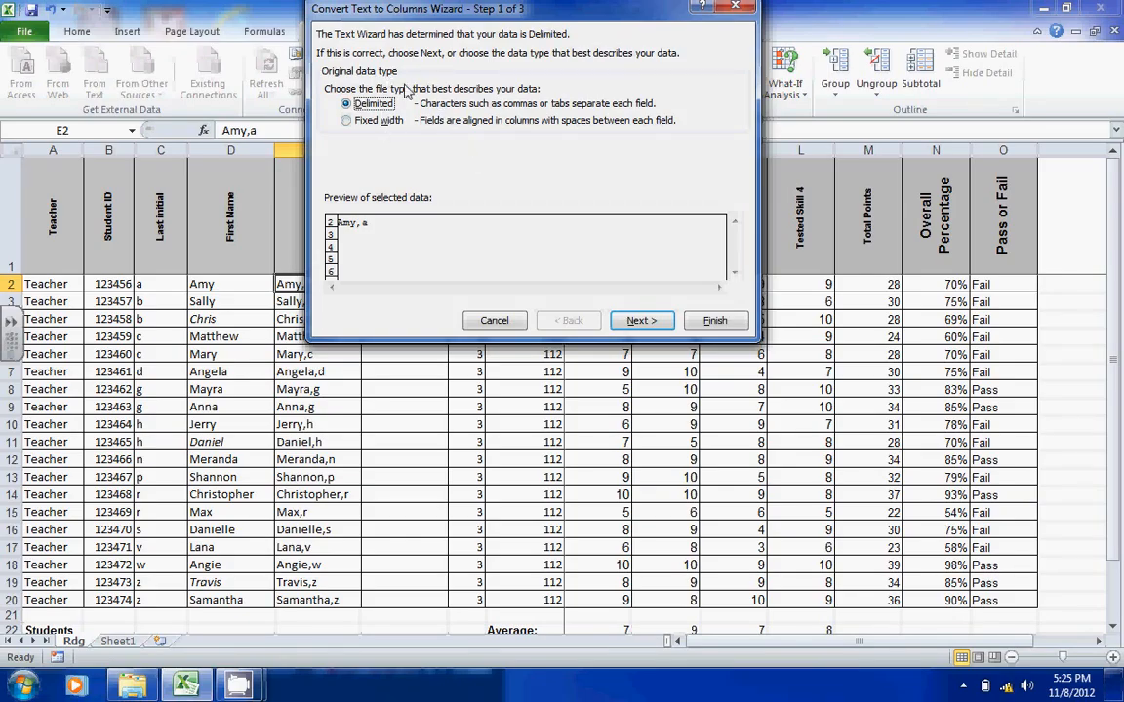
pyautogui.click(647, 322)
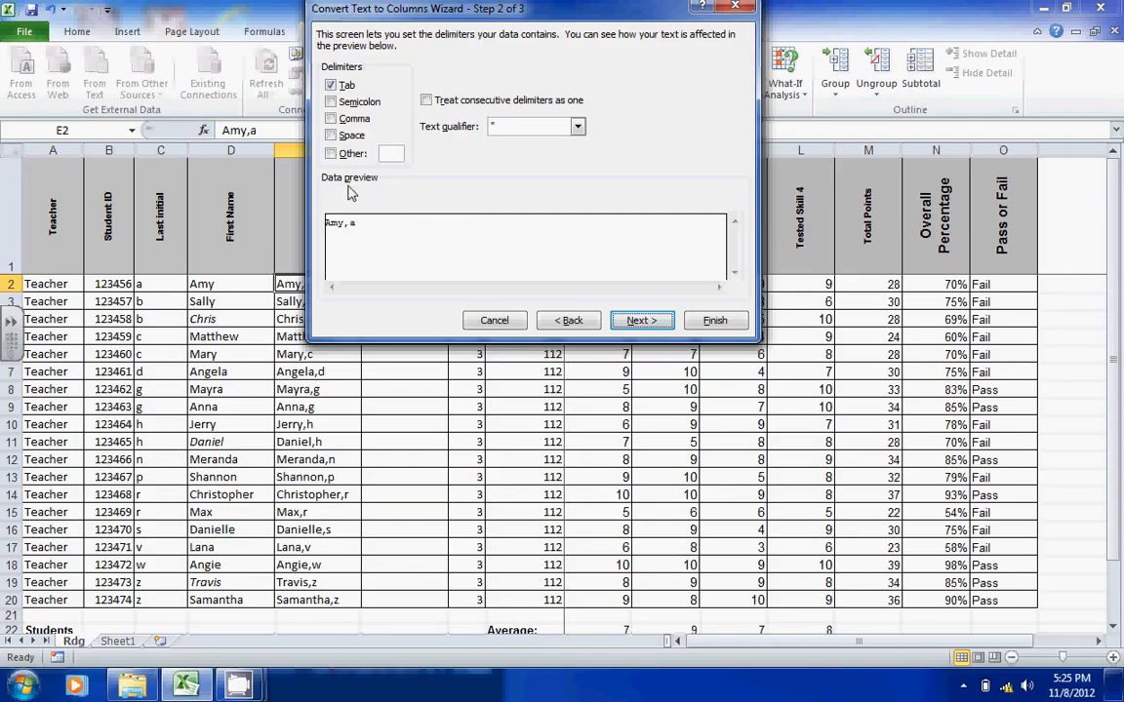
pyautogui.click(351, 120)
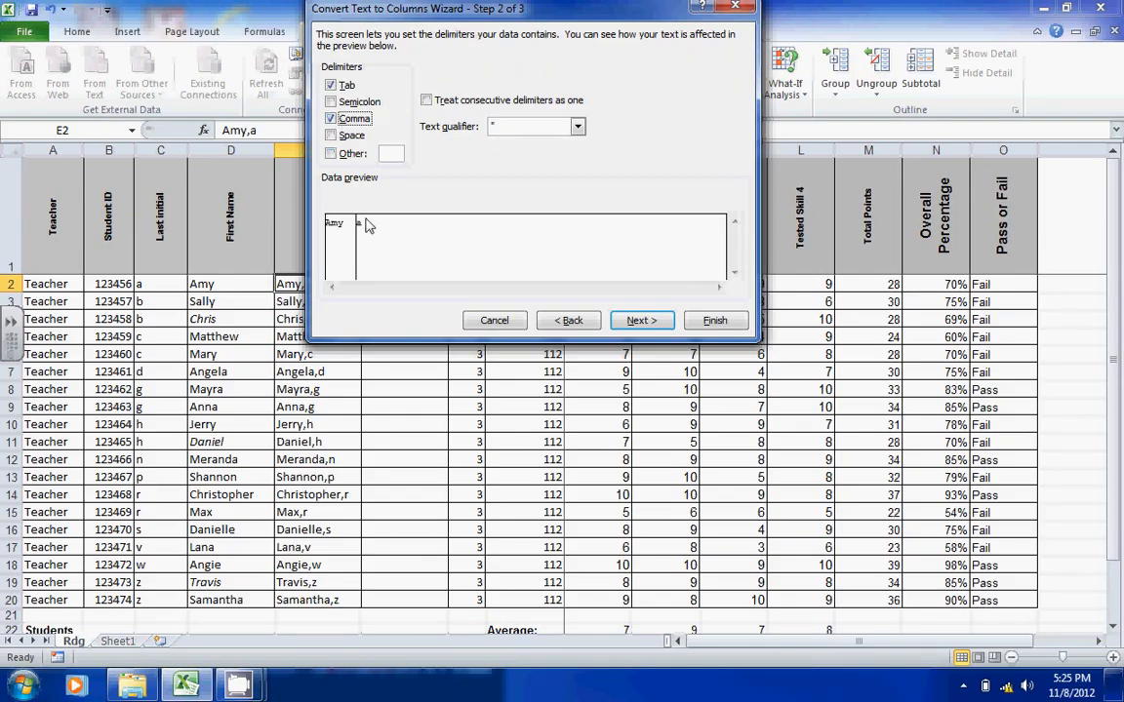
pyautogui.click(642, 320)
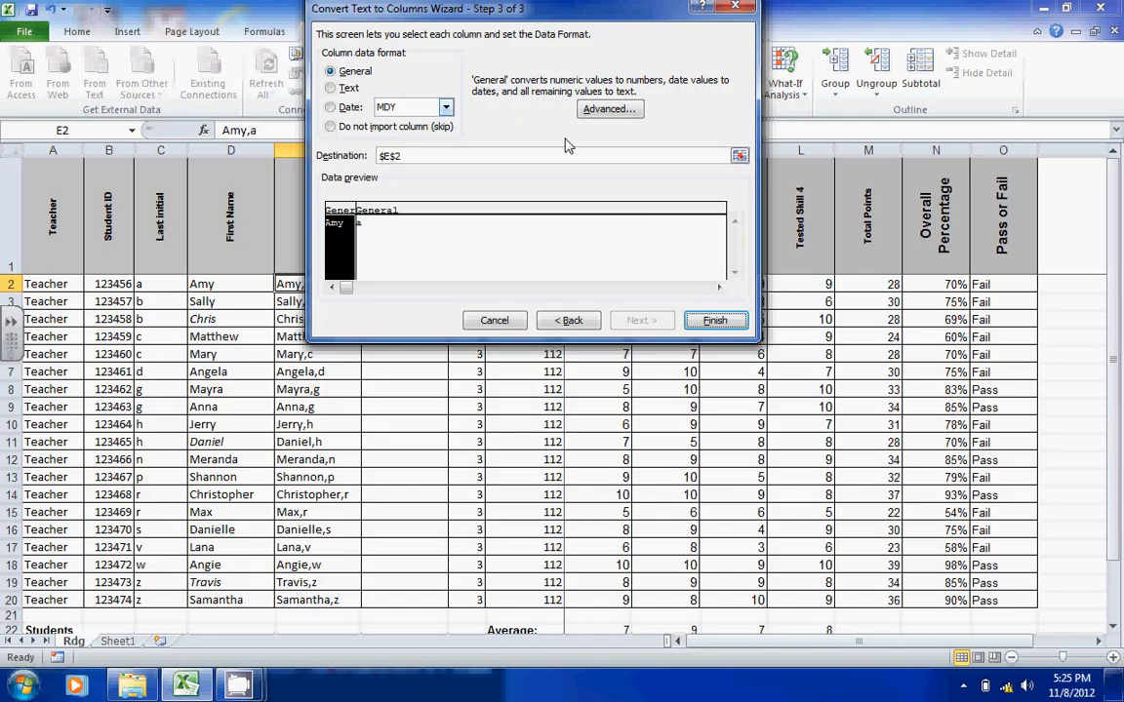
pyautogui.click(717, 320)
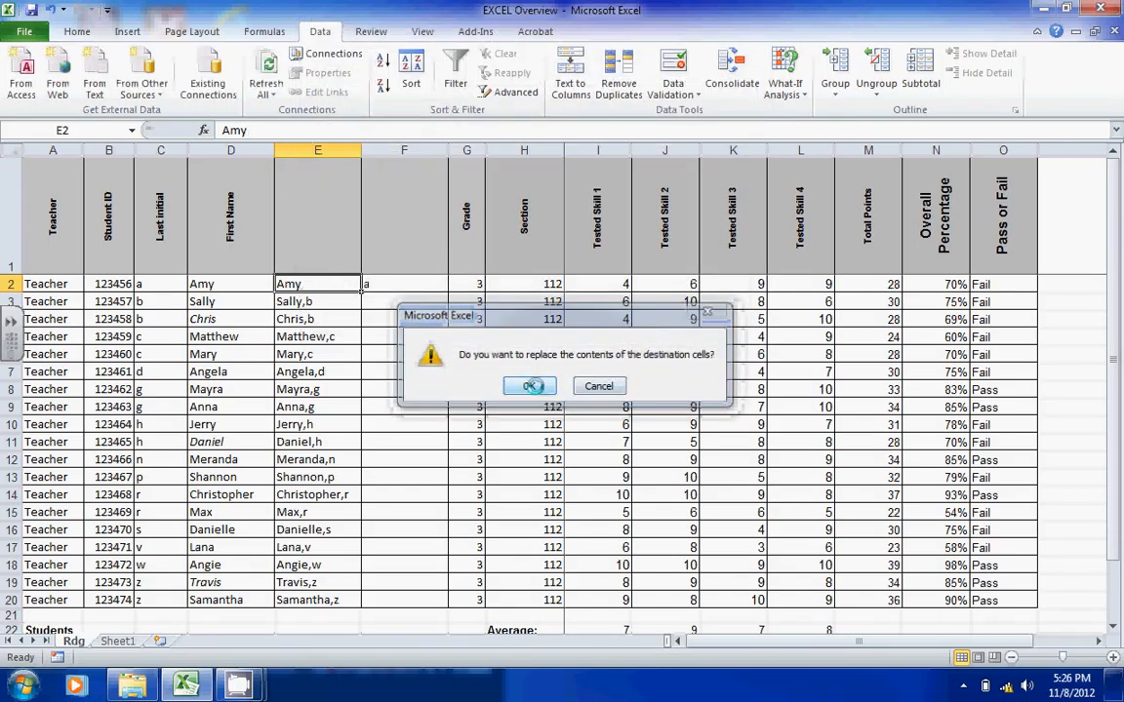
pyautogui.click(537, 388)
# - Compare the separated name parts in E2 and F2 with the comma-joined entries in the rows below
pyautogui.click(318, 296)
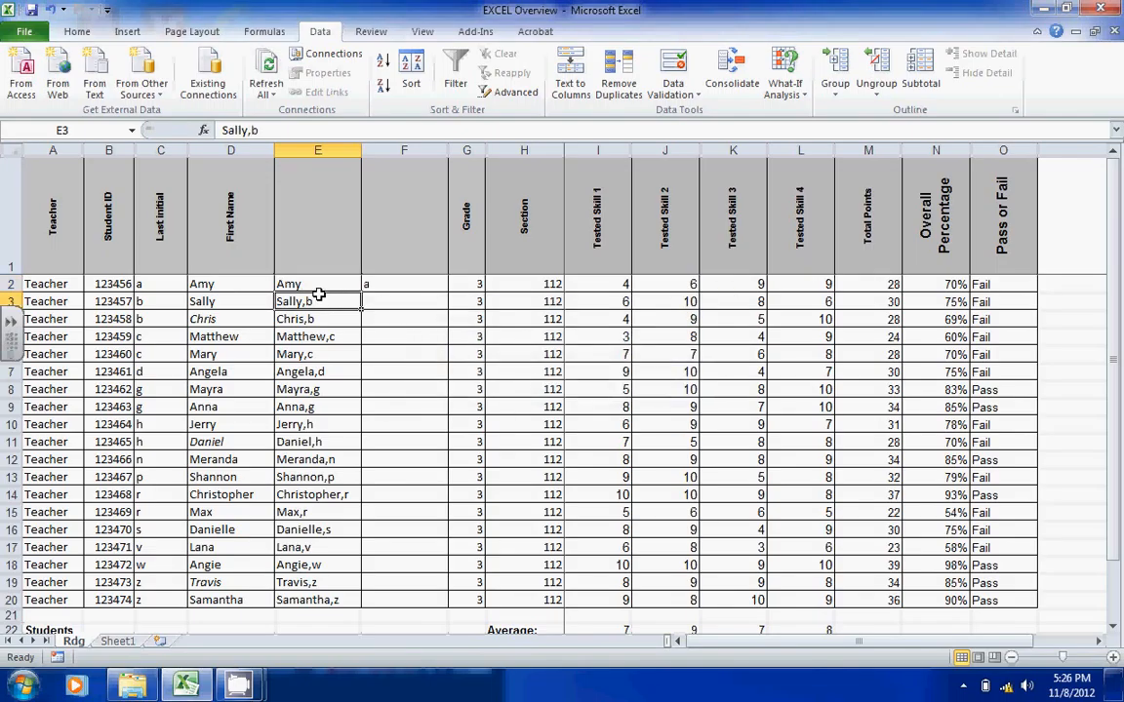
pyautogui.click(311, 285)
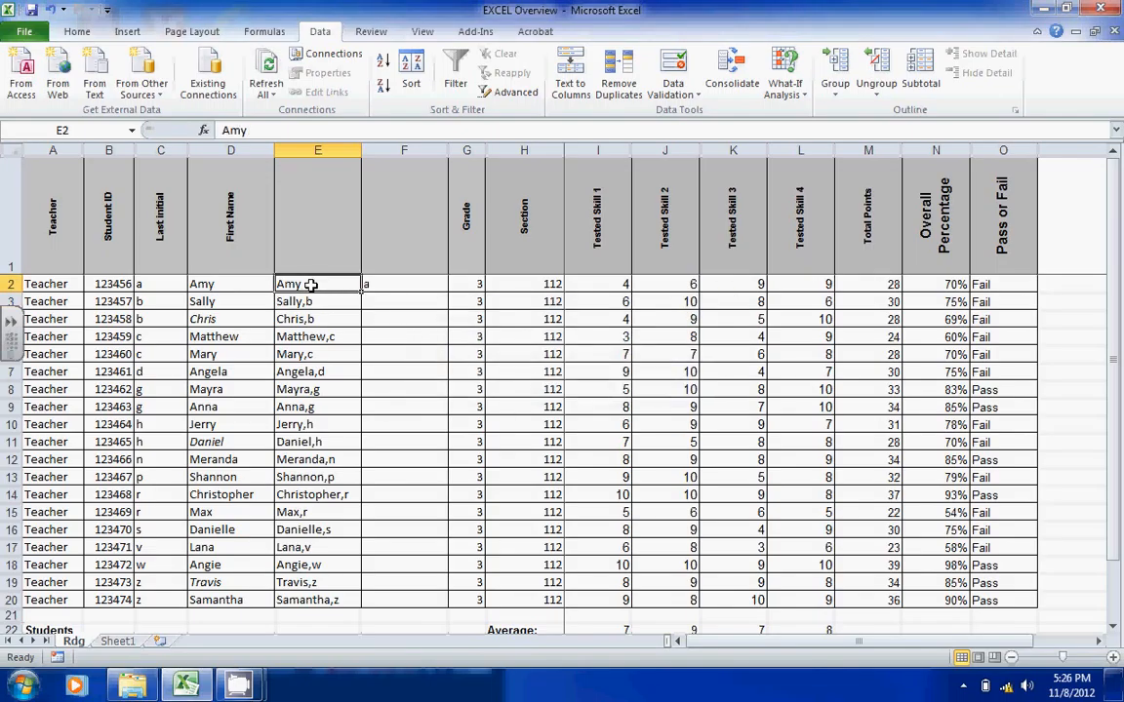
pyautogui.click(388, 284)
pyautogui.click(328, 284)
pyautogui.click(371, 284)
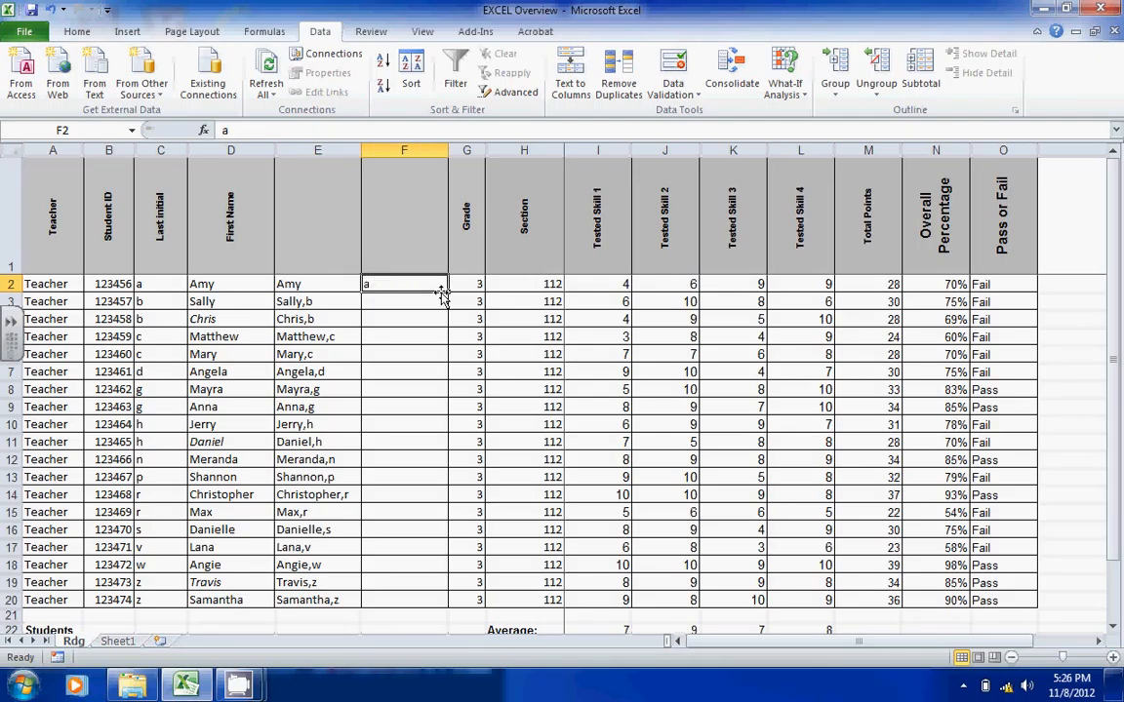
pyautogui.moveTo(449, 292)
pyautogui.mouseDown()
pyautogui.moveTo(438, 442)
pyautogui.moveTo(439, 268)
pyautogui.moveTo(441, 284)
pyautogui.mouseUp()
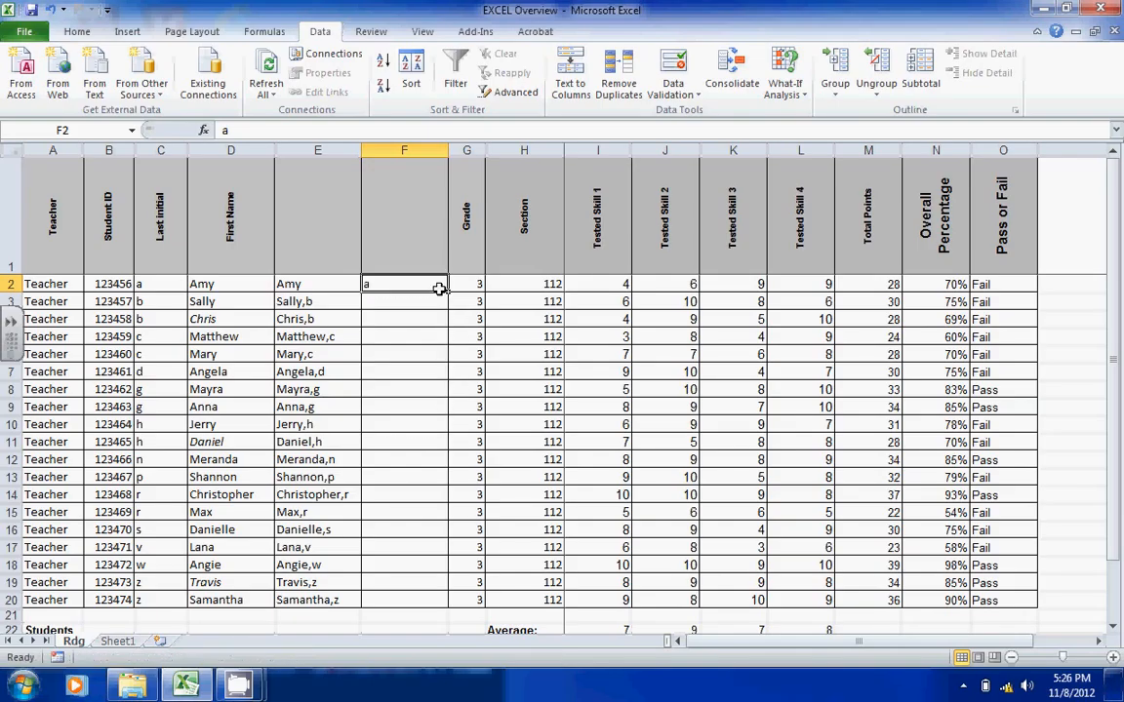
pyautogui.click(318, 319)
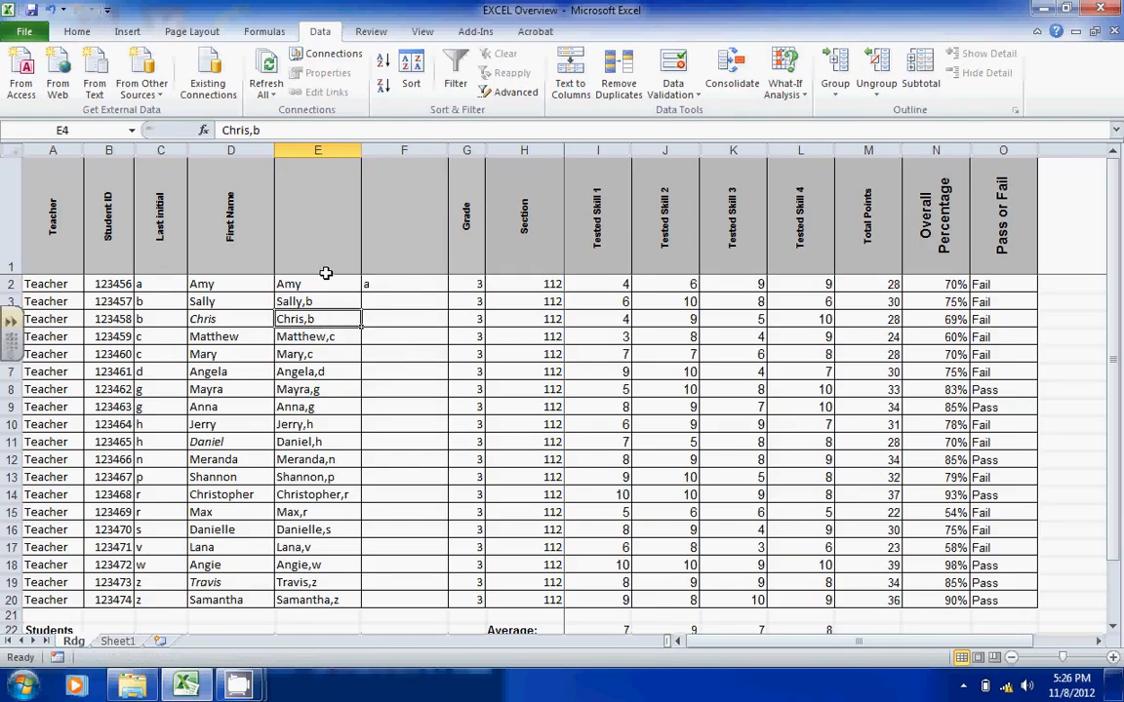
pyautogui.moveTo(380, 389); pyautogui.dragTo(378, 407)
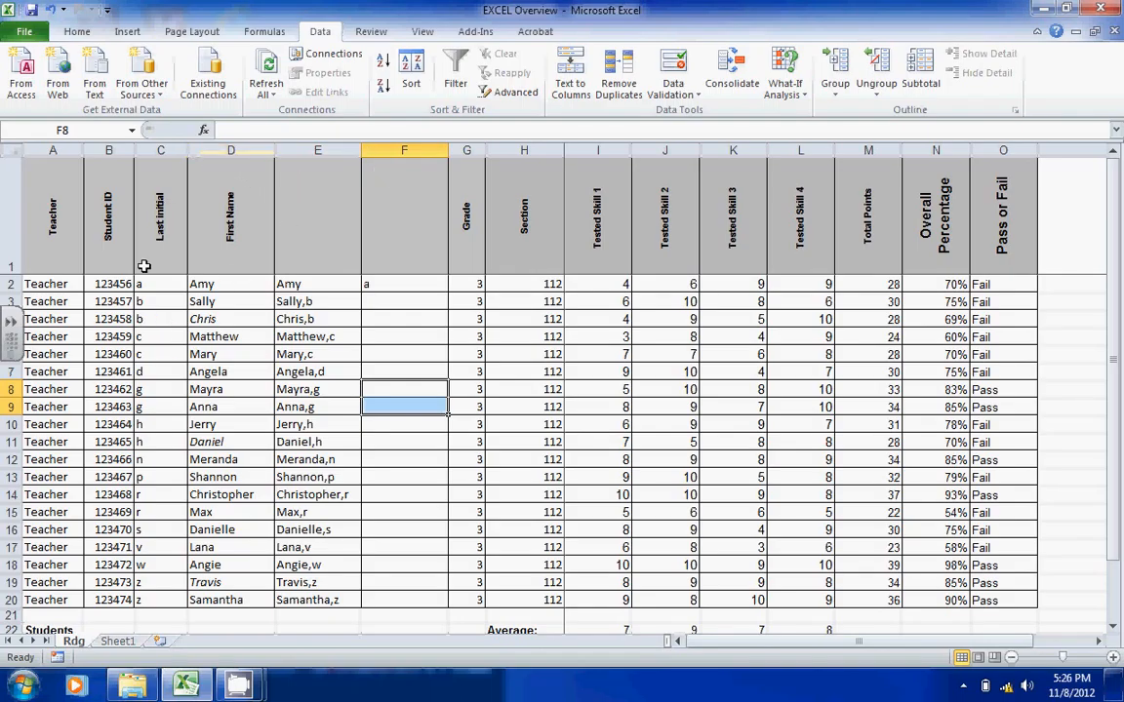
# - Insert a blank column between the Last initial and First Name columns
pyautogui.moveTo(146, 283); pyautogui.dragTo(149, 599)
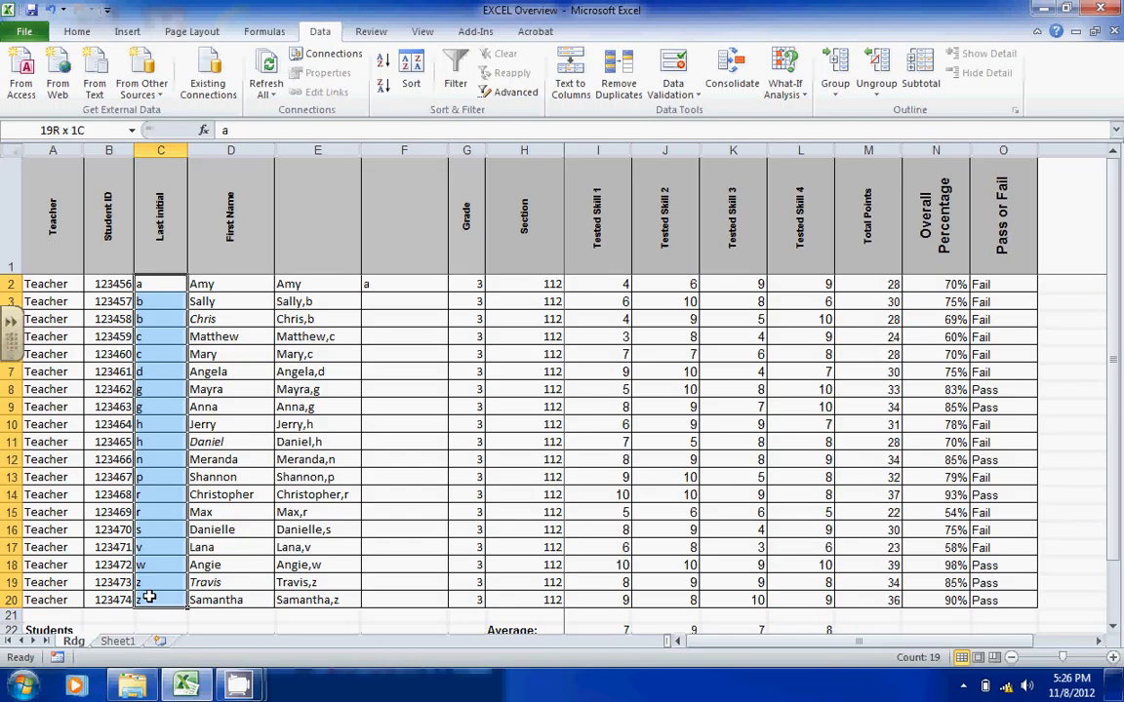
pyautogui.click(223, 175)
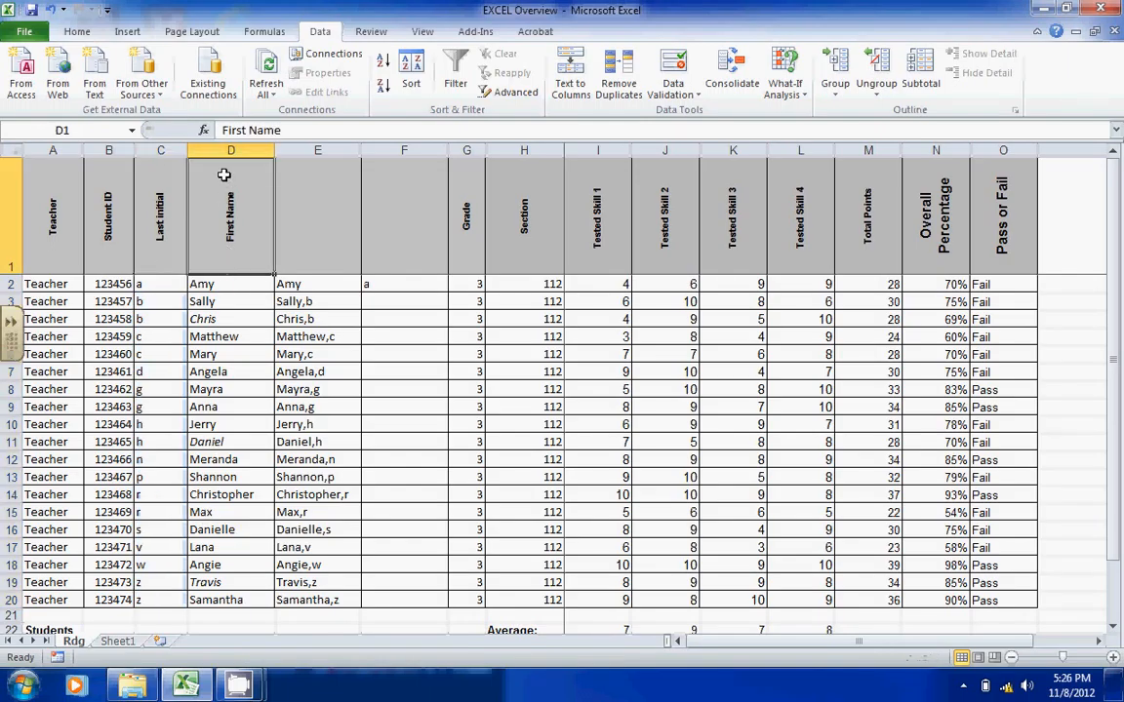
pyautogui.rightClick(213, 148)
pyautogui.click(178, 265)
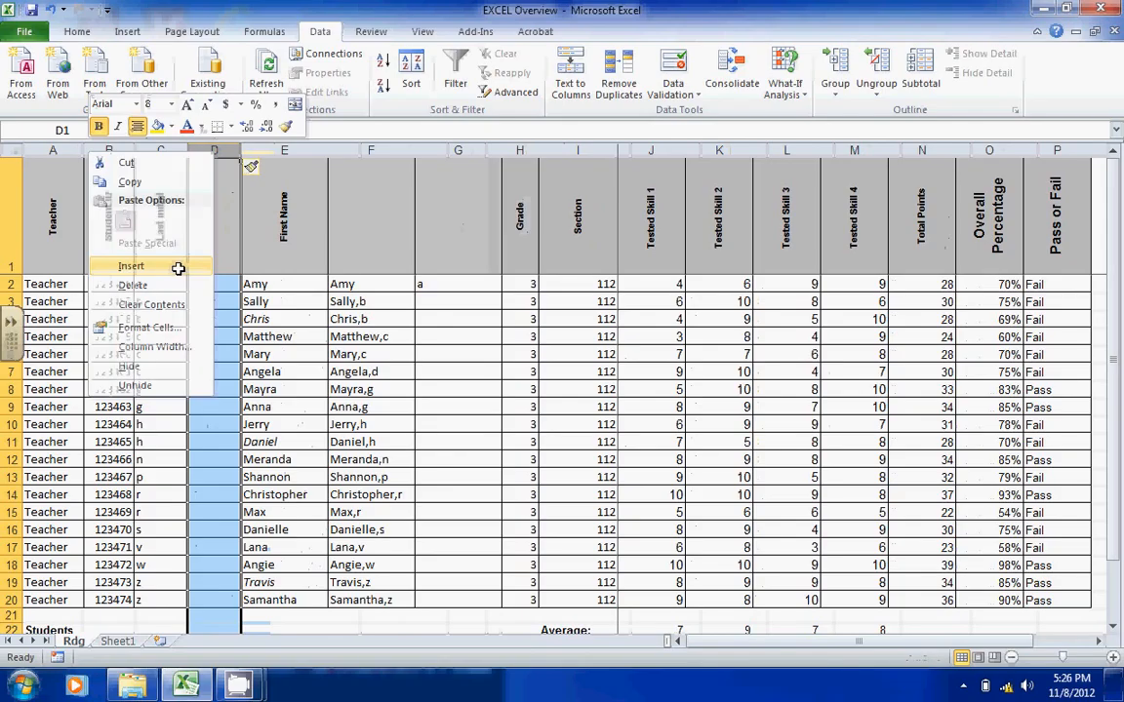
# - Capitalize the first student's last initial by entering =PROPER(C2) in D2 of the new blank column
pyautogui.click(216, 283)
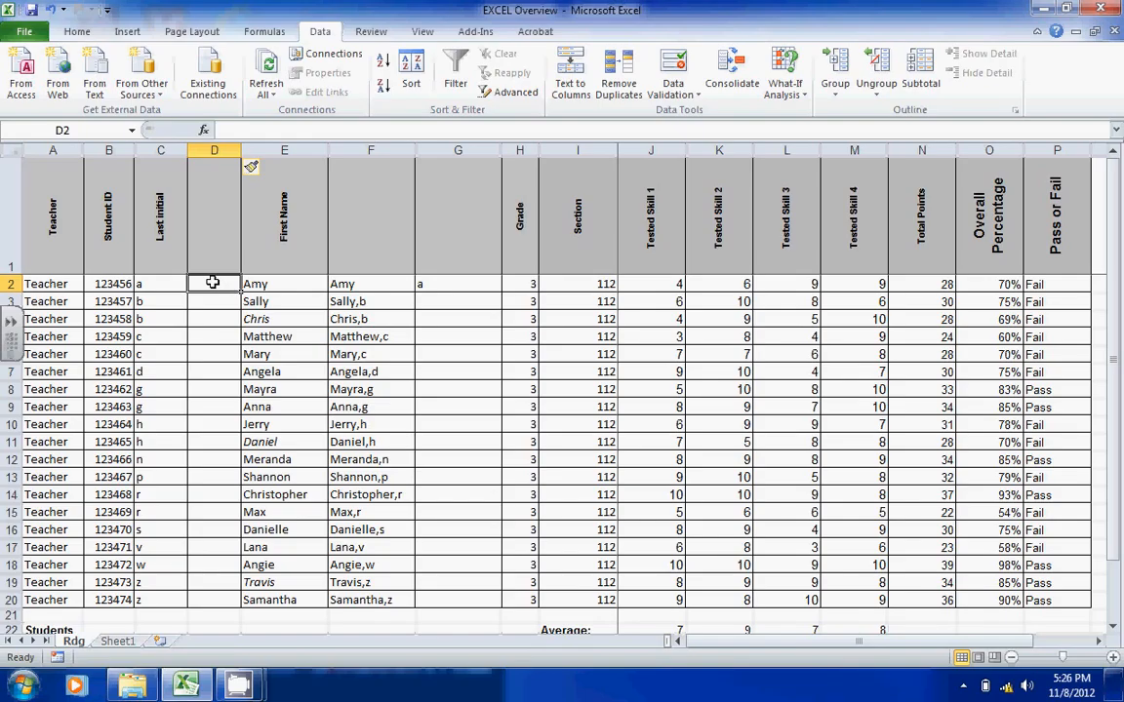
pyautogui.write('=')
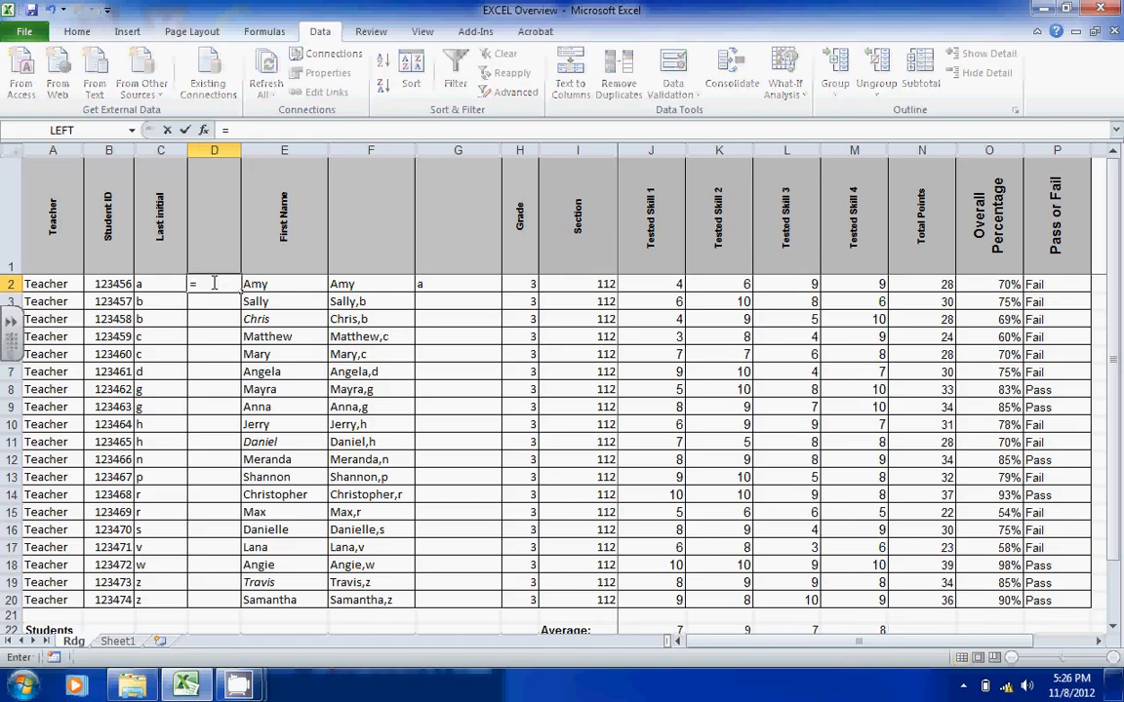
pyautogui.write('PROPER(')
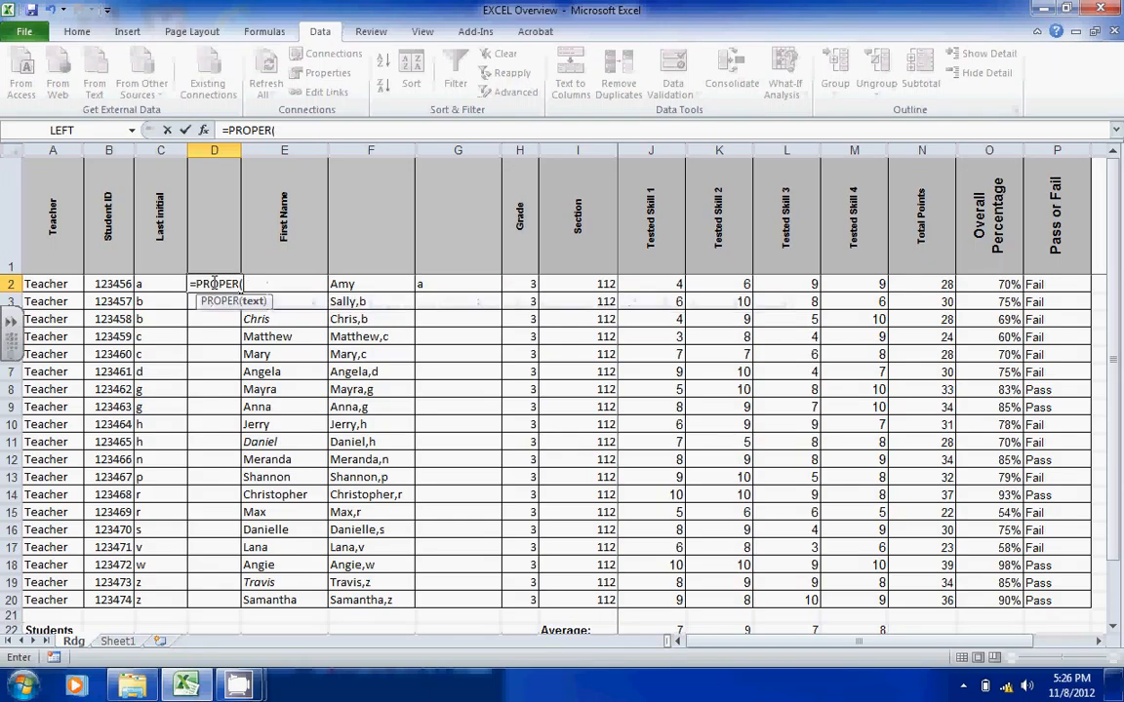
pyautogui.click(145, 283)
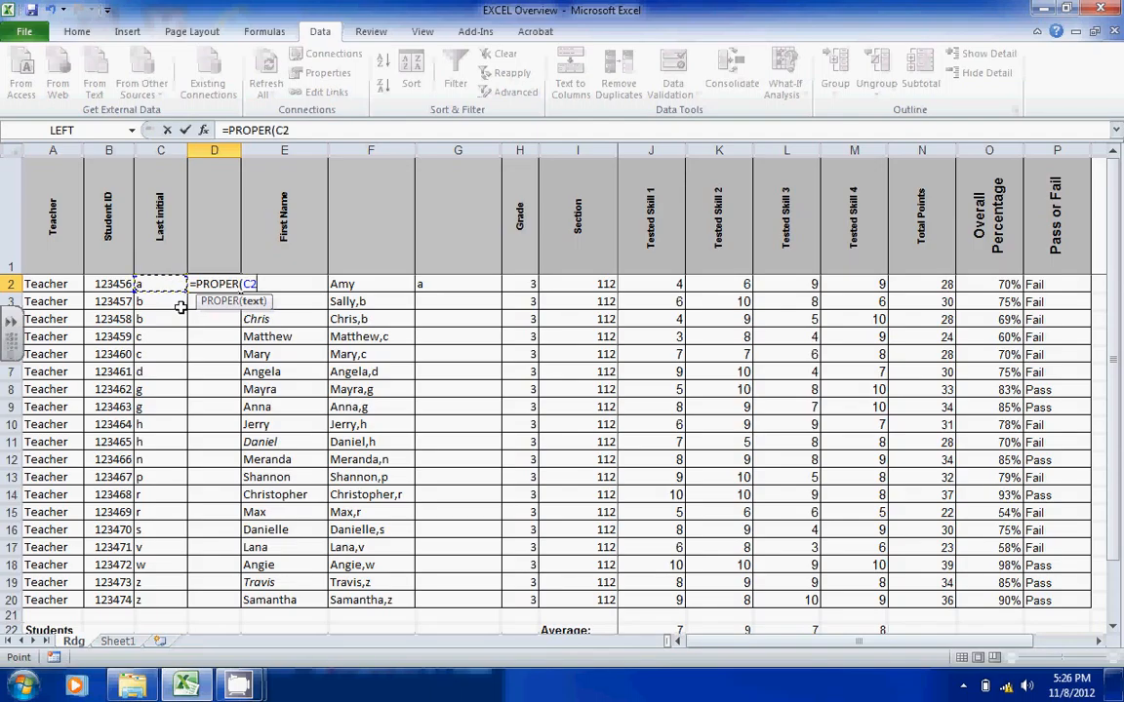
pyautogui.write(')')
pyautogui.press('Return')
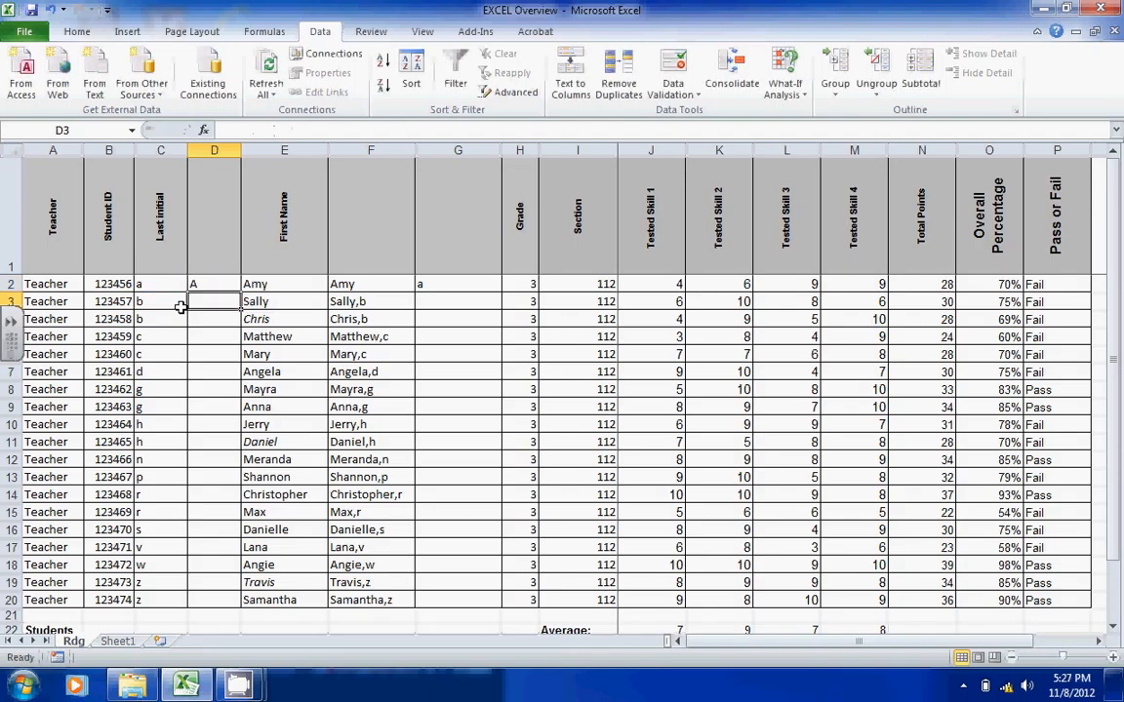
# - Fill the PROPER formula from D2 down through D20 and check the copied formula in D16
pyautogui.click(200, 284)
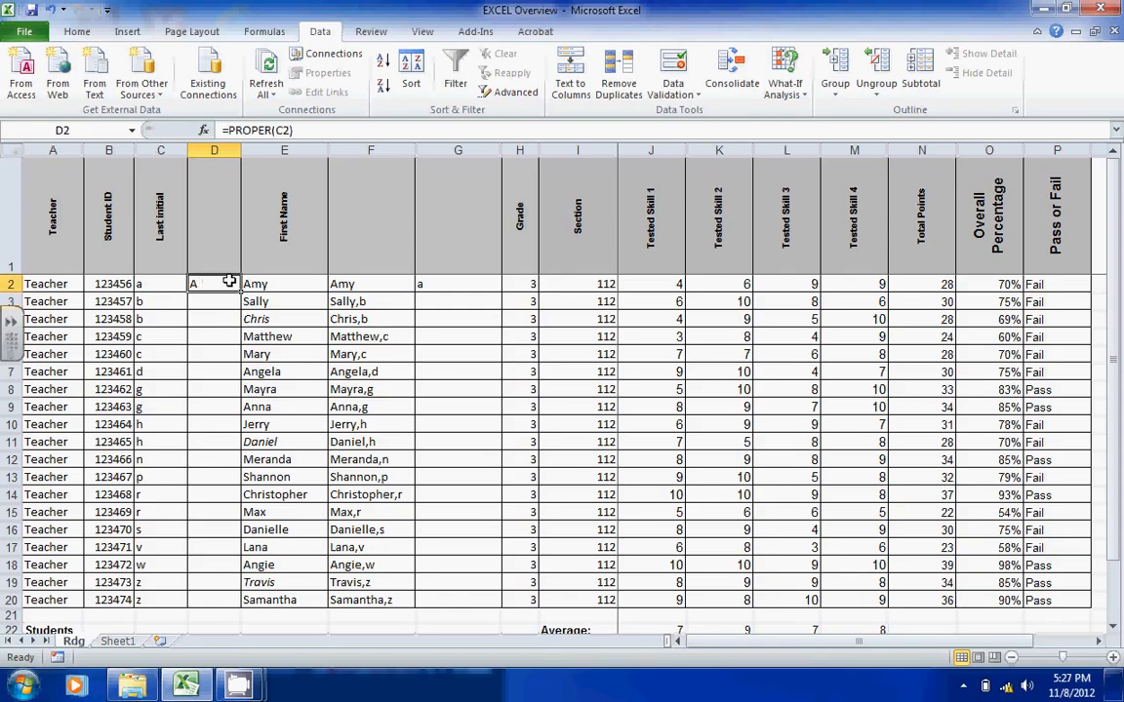
pyautogui.moveTo(240, 288); pyautogui.dragTo(244, 606)
pyautogui.click(224, 526)
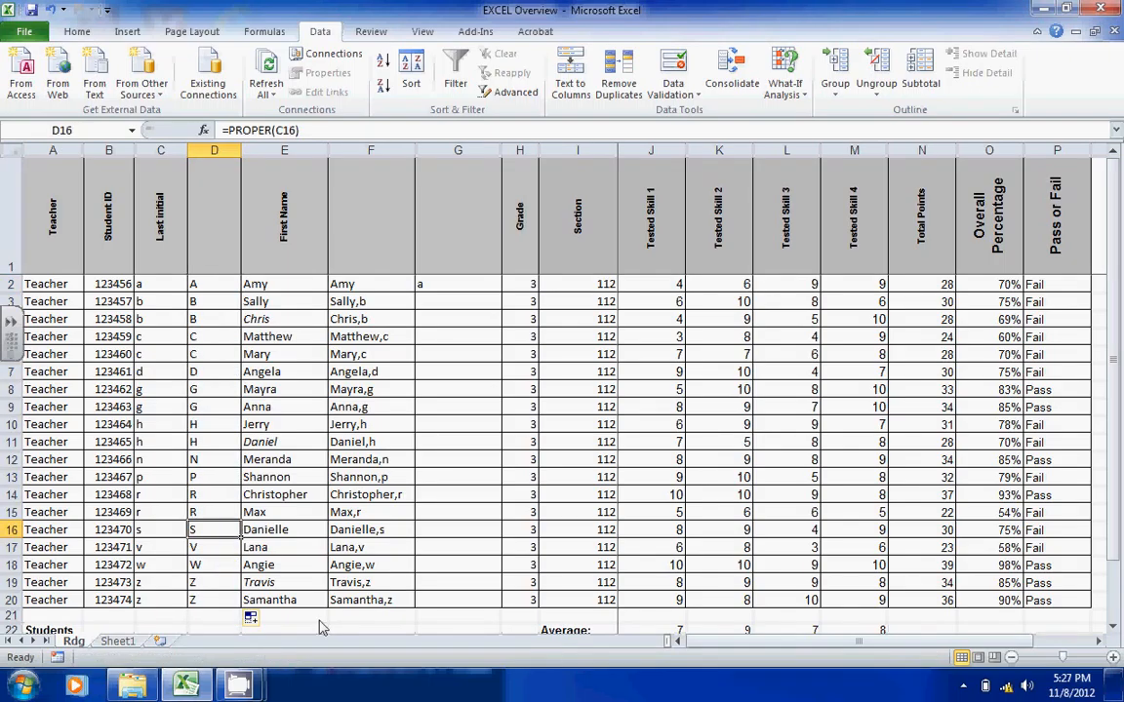
pyautogui.scroll(-3, 1005, 361)
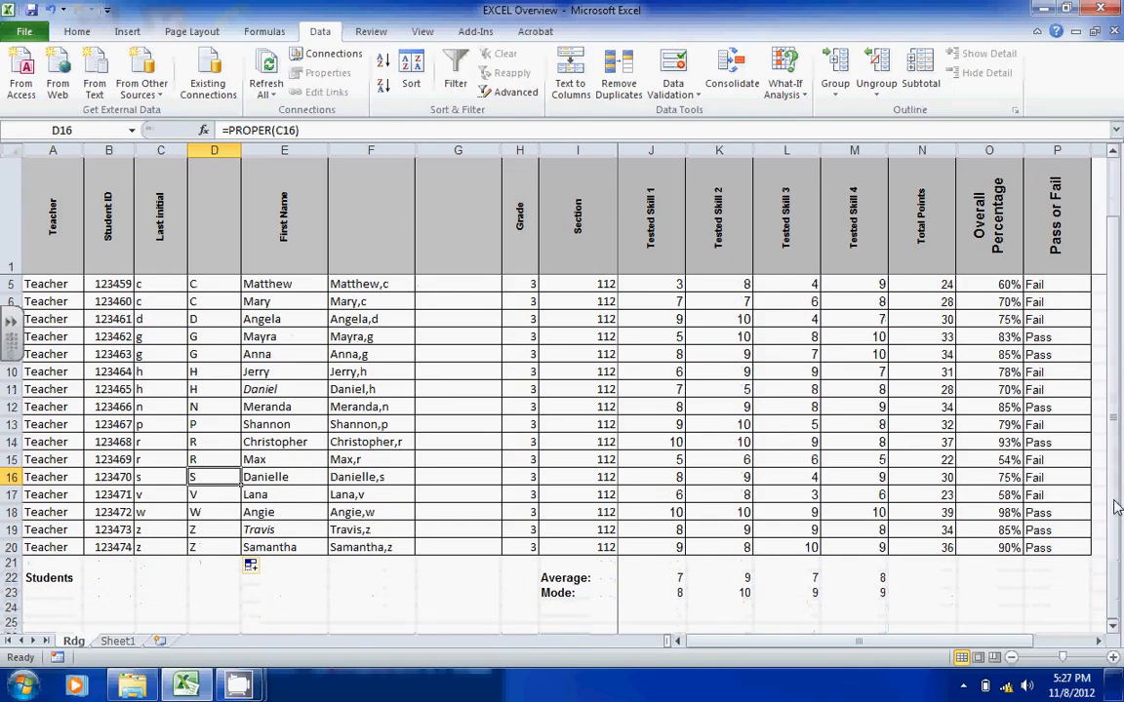
pyautogui.moveTo(238, 686)
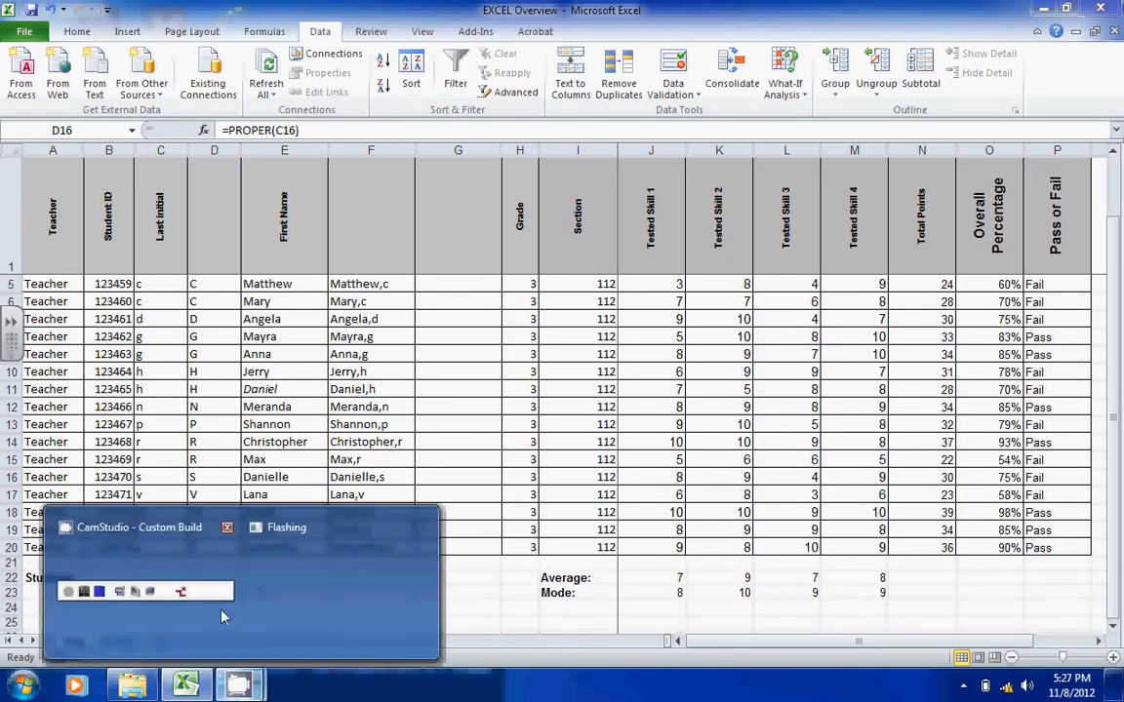